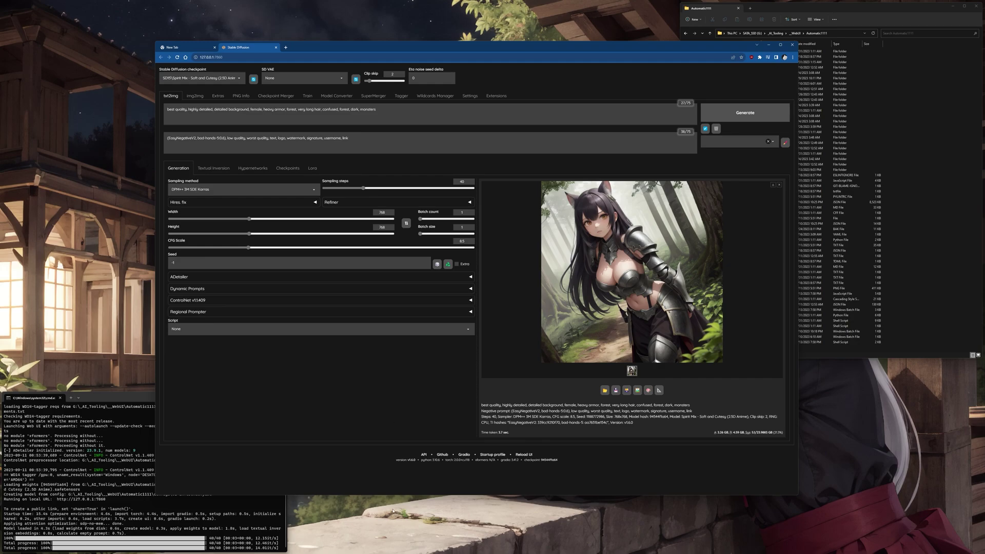
# Switch to the AUTOMATIC1111/stable-diffusion-webui GitHub page and go to the README's Installation and Running section
pyautogui.moveTo(411, 537)
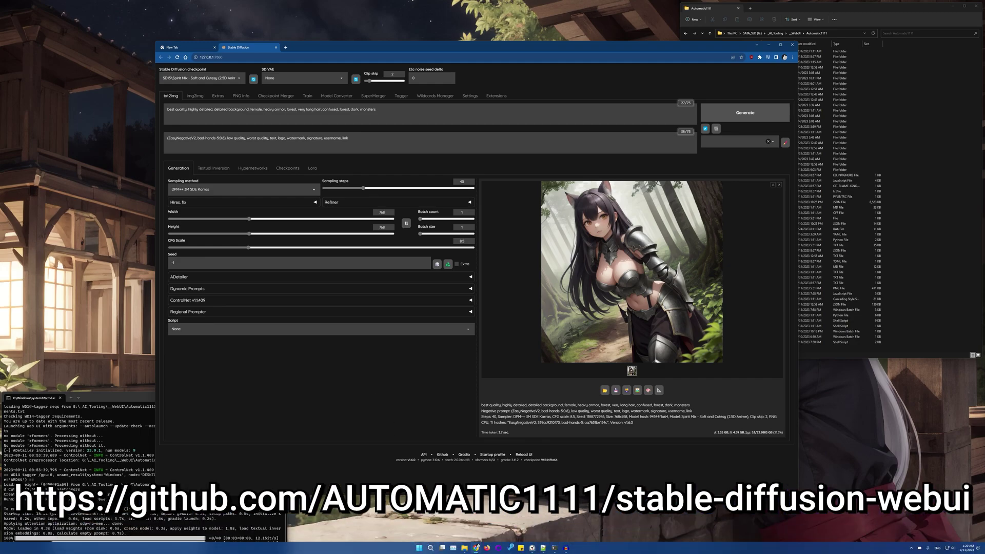
pyautogui.moveTo(476, 547)
pyautogui.click(525, 525)
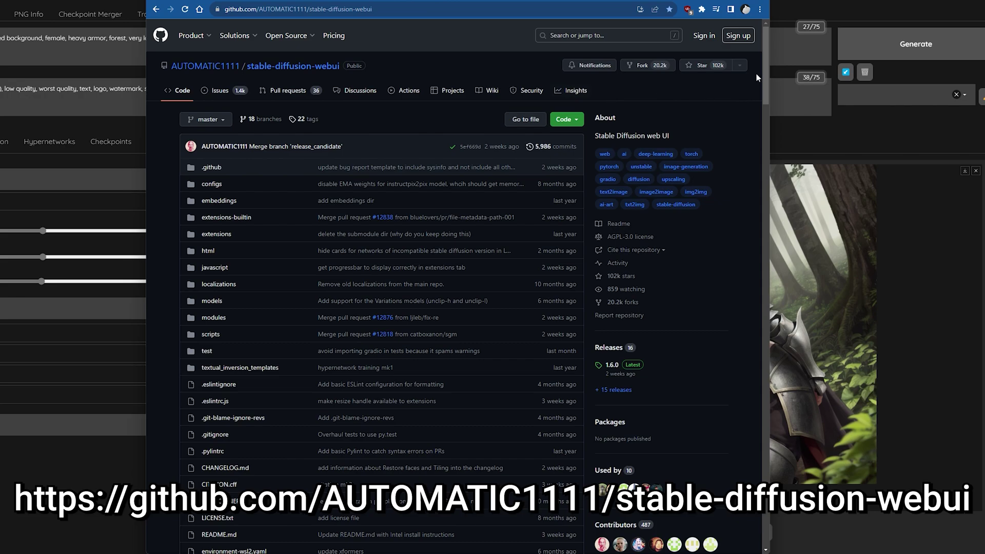
pyautogui.moveTo(766, 73); pyautogui.dragTo(771, 409)
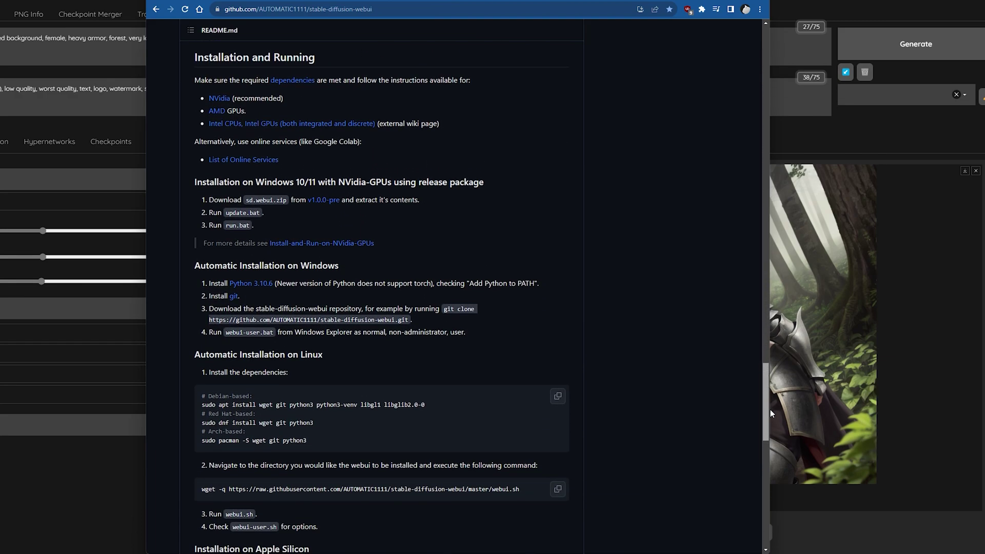
# Examine the README's installation options per GPU and operating system, including the git clone command on the AMD GPU wiki page
pyautogui.moveTo(193, 81); pyautogui.dragTo(450, 141)
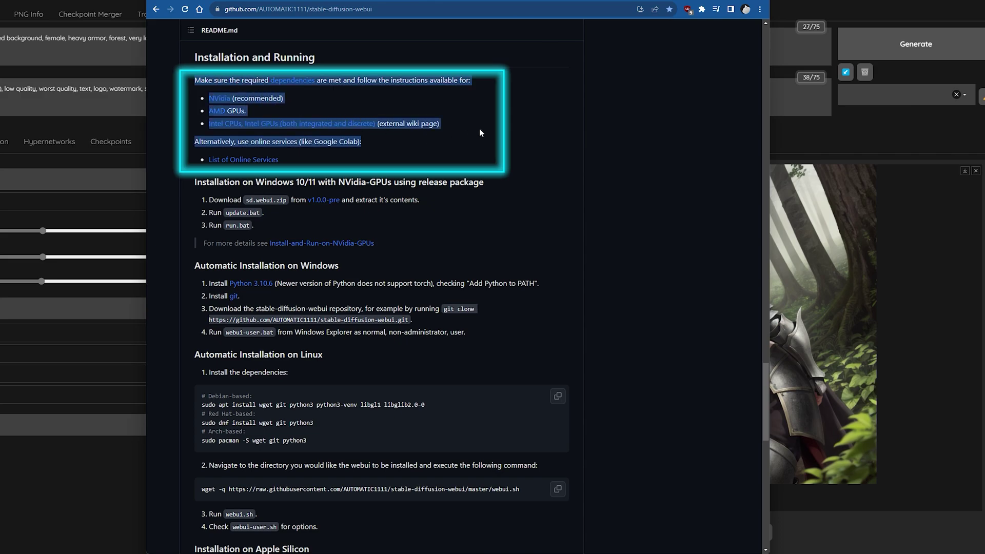
pyautogui.click(351, 97)
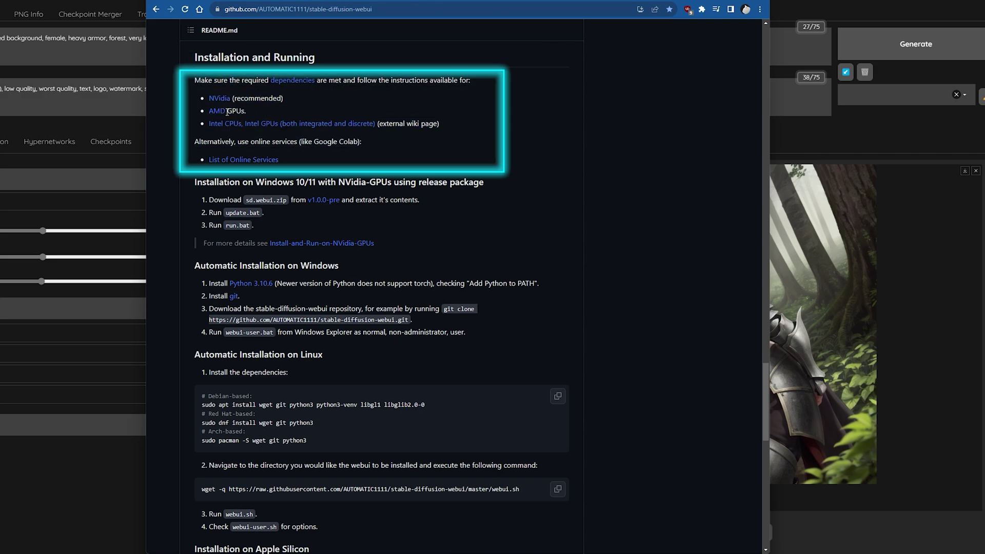
pyautogui.scroll(-8, 534, 147)
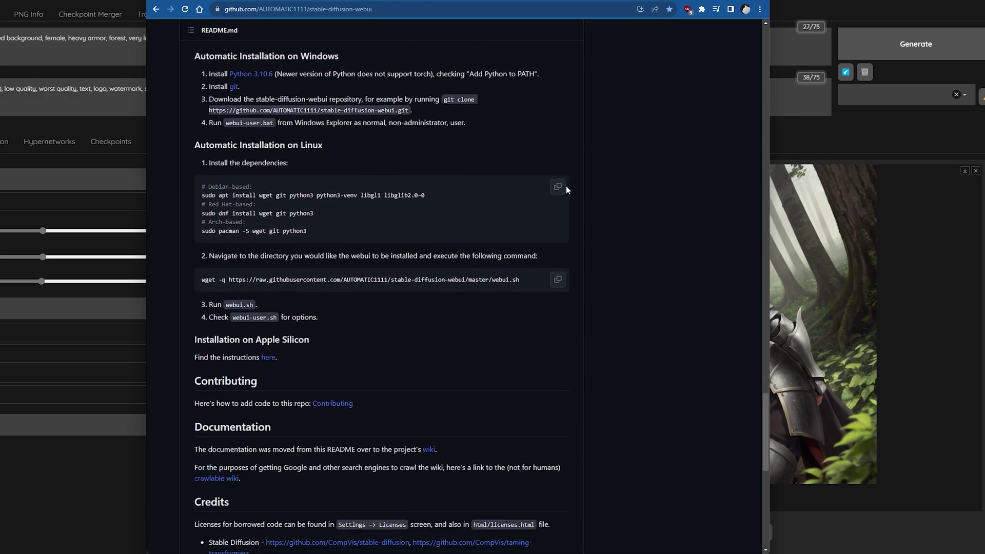
pyautogui.scroll(6, 446, 233)
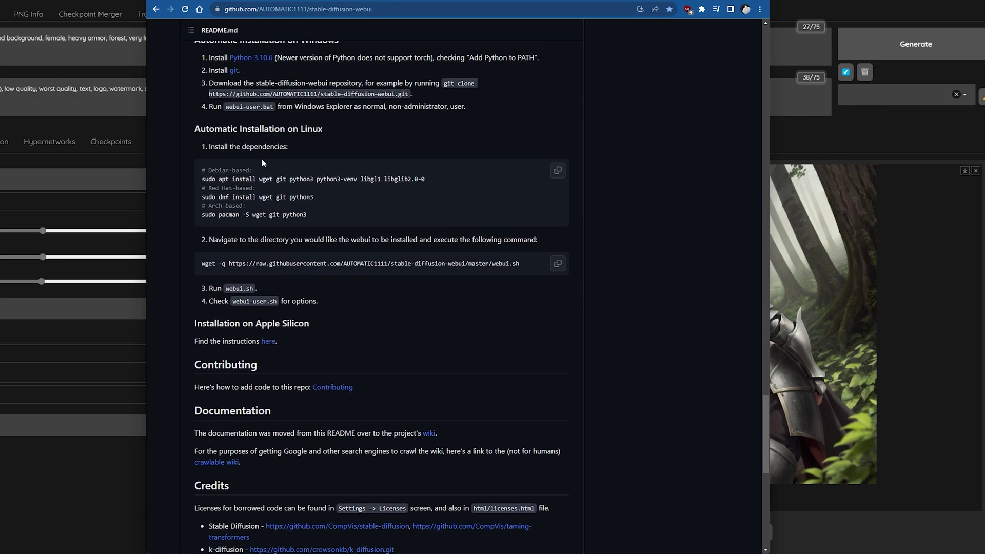
pyautogui.scroll(2, 411, 171)
pyautogui.scroll(-3, 410, 172)
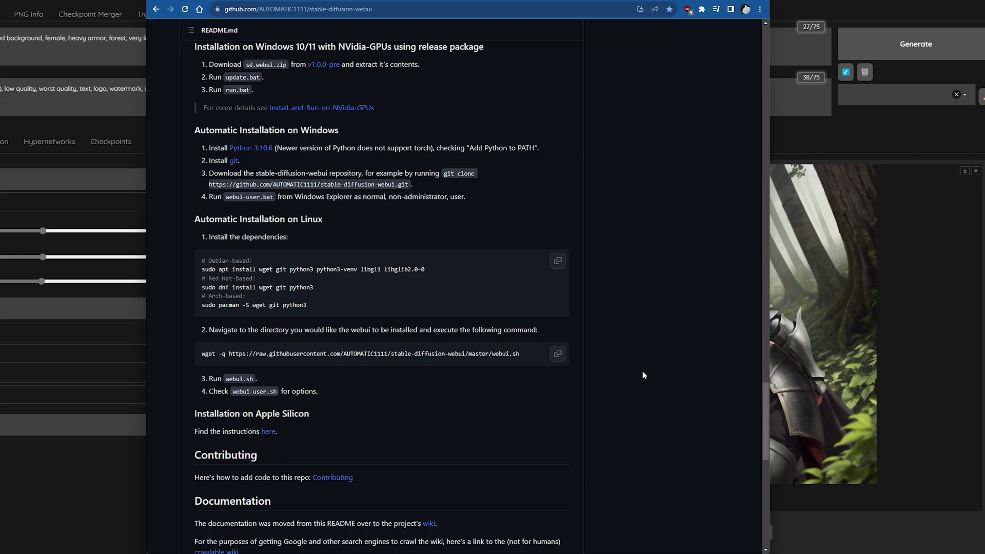
pyautogui.scroll(5, 643, 375)
pyautogui.scroll(-3, 632, 346)
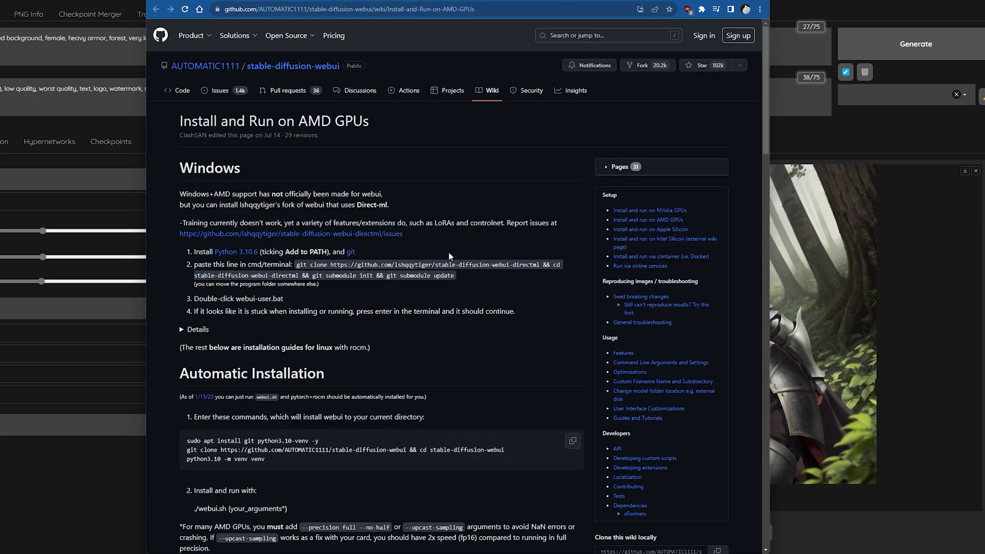
pyautogui.moveTo(455, 276); pyautogui.dragTo(297, 265)
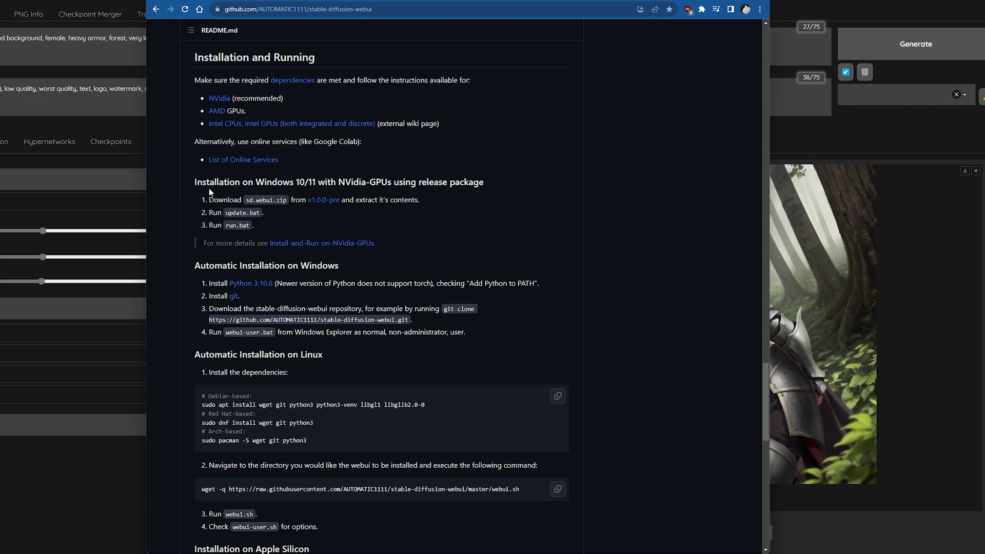
# Read the NVidia release package section and the Automatic Installation on Windows steps covering Python 3.10.6, Add Python to PATH, git and repository cloning
pyautogui.moveTo(471, 214); pyautogui.dragTo(470, 228)
pyautogui.click(472, 226)
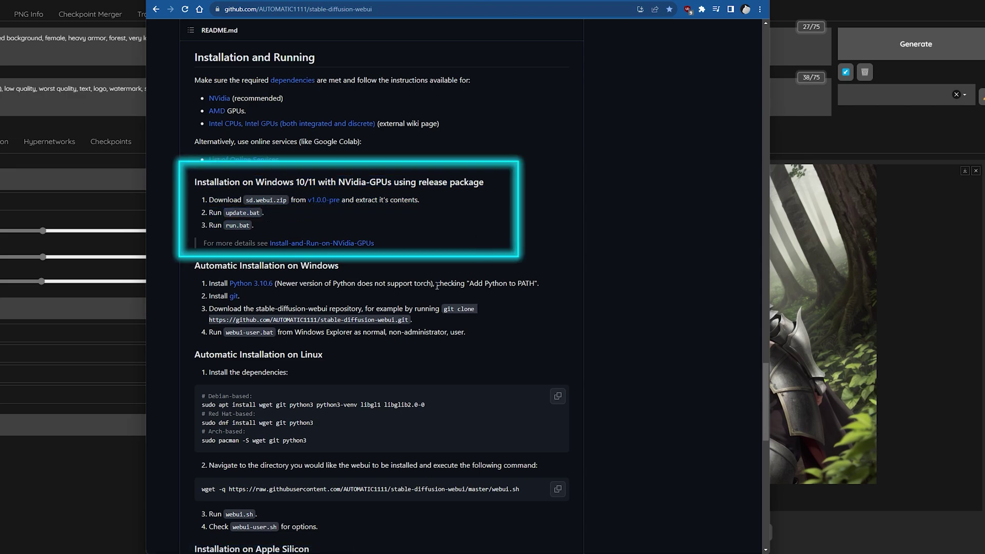
pyautogui.moveTo(198, 266); pyautogui.dragTo(466, 340)
pyautogui.click(535, 305)
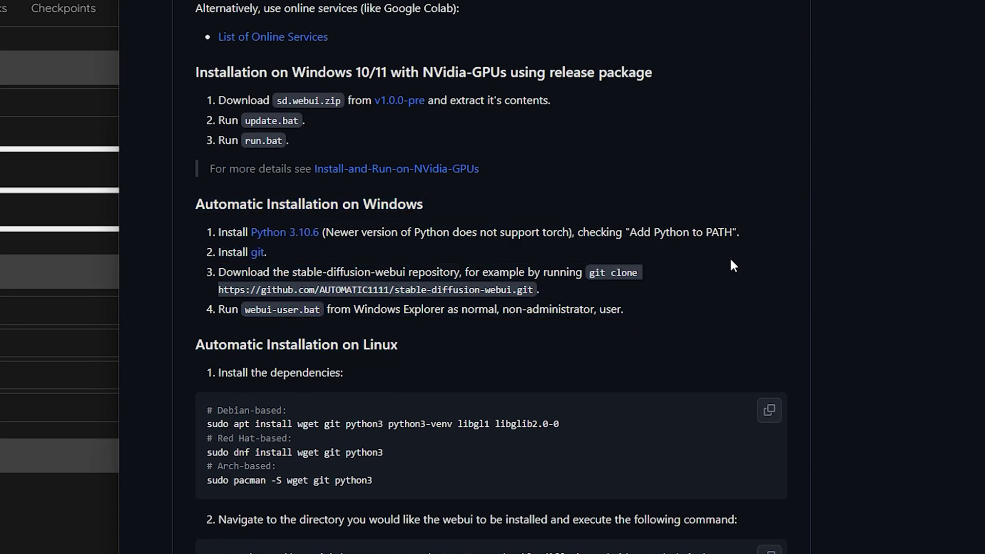
pyautogui.moveTo(757, 229); pyautogui.dragTo(215, 233)
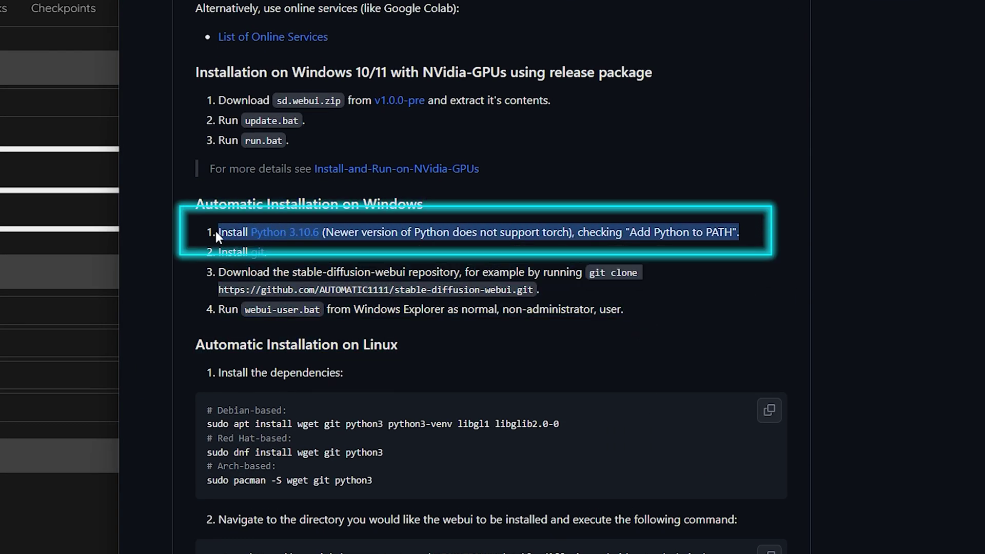
pyautogui.click(325, 249)
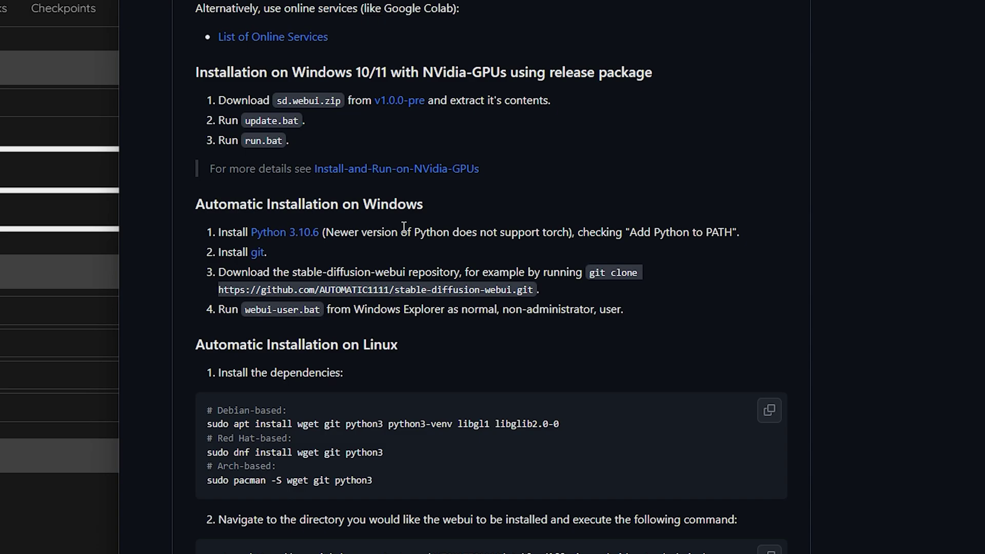
pyautogui.moveTo(630, 233); pyautogui.dragTo(731, 244)
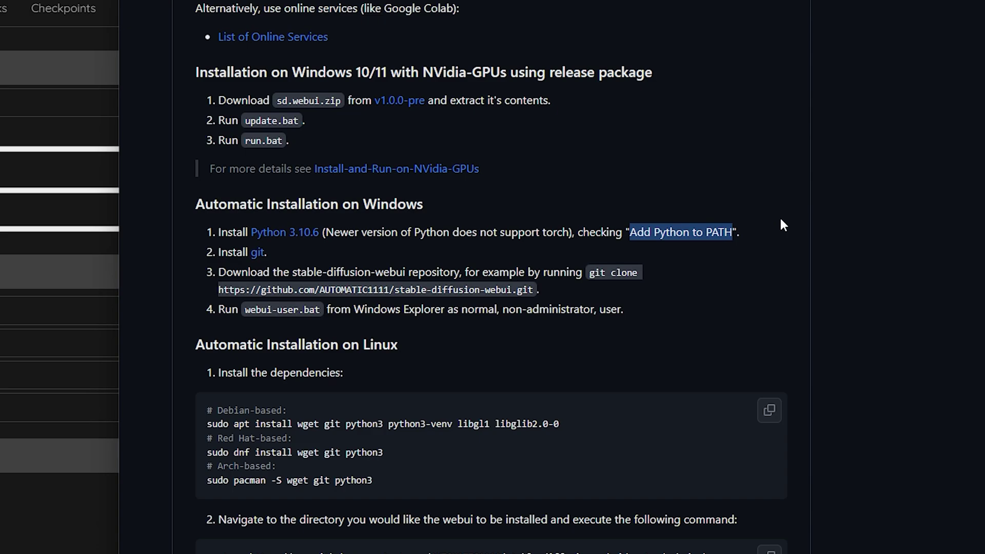
pyautogui.moveTo(331, 251); pyautogui.dragTo(186, 268)
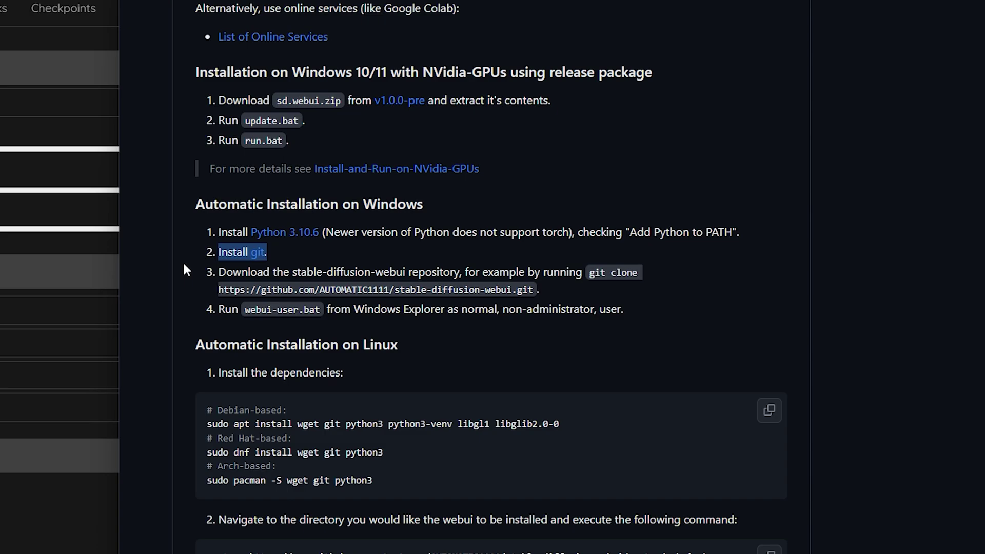
pyautogui.moveTo(567, 293); pyautogui.dragTo(217, 272)
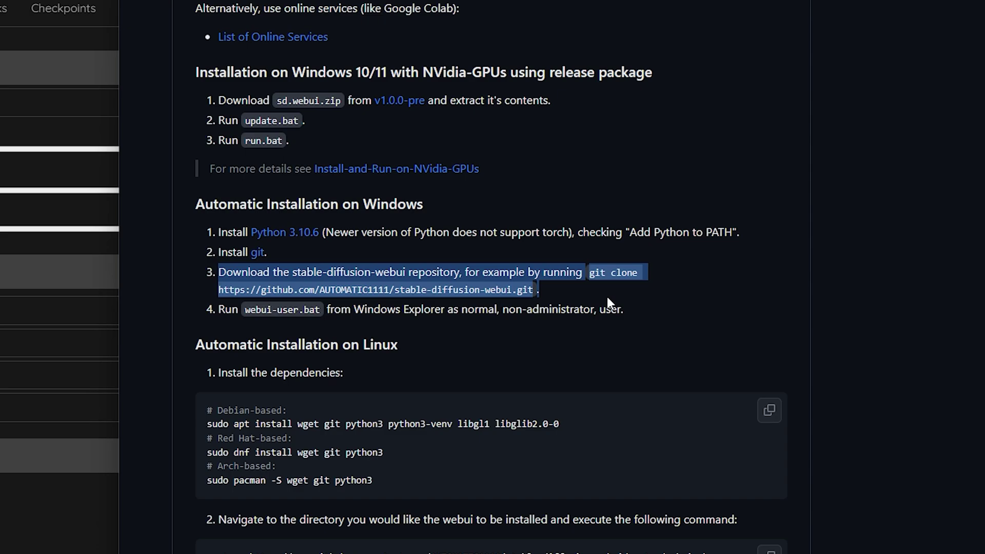
pyautogui.click(648, 295)
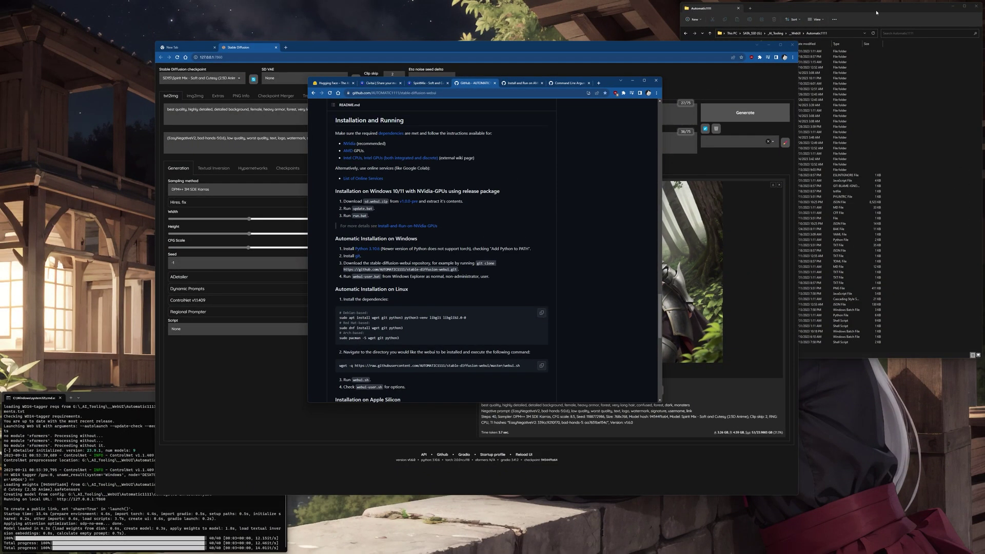
# Switch to File Explorer, place its window beside the GitHub page and go up to the __WebUI folder
pyautogui.moveTo(876, 12); pyautogui.dragTo(637, 64)
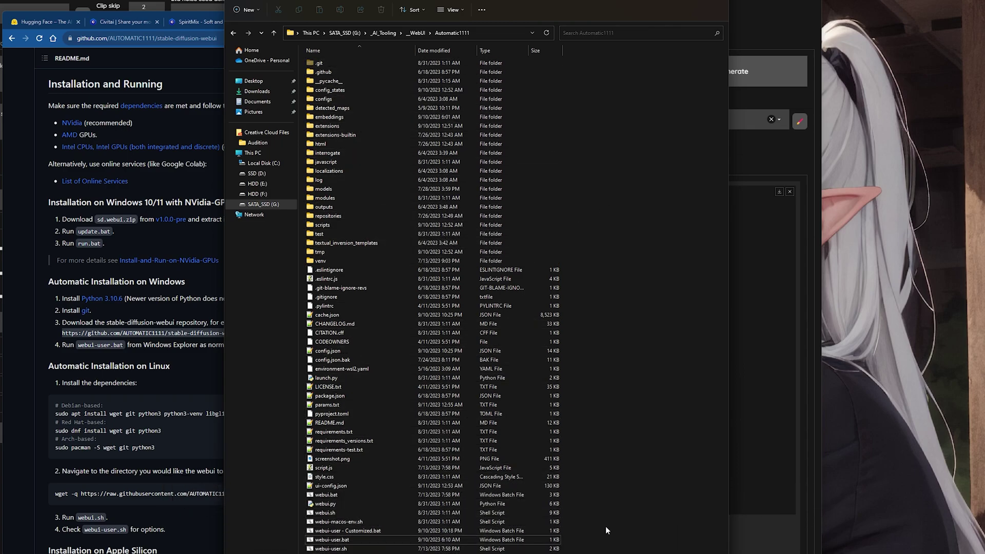
pyautogui.click(45, 387)
pyautogui.moveTo(589, 390); pyautogui.dragTo(555, 85)
pyautogui.scroll(-20, 555, 88)
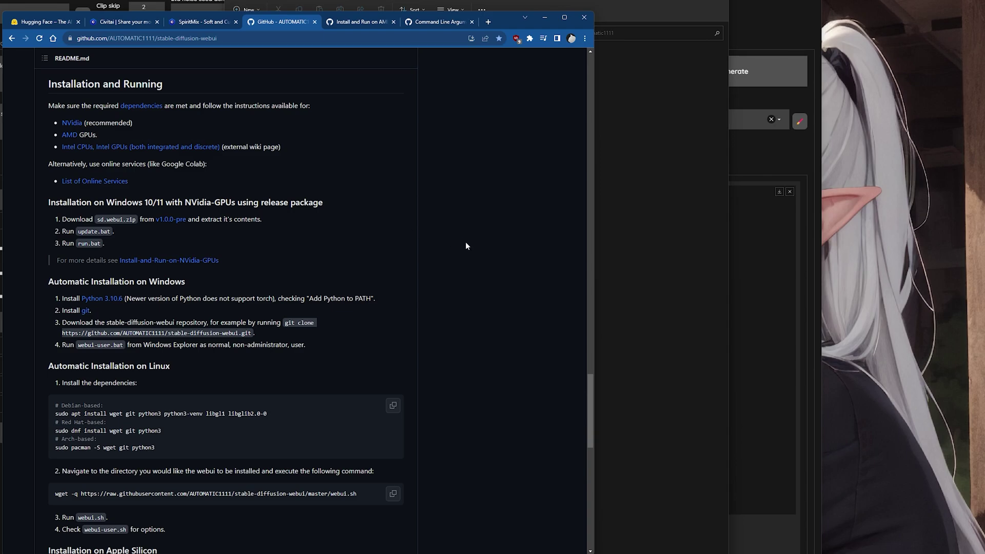
pyautogui.click(642, 39)
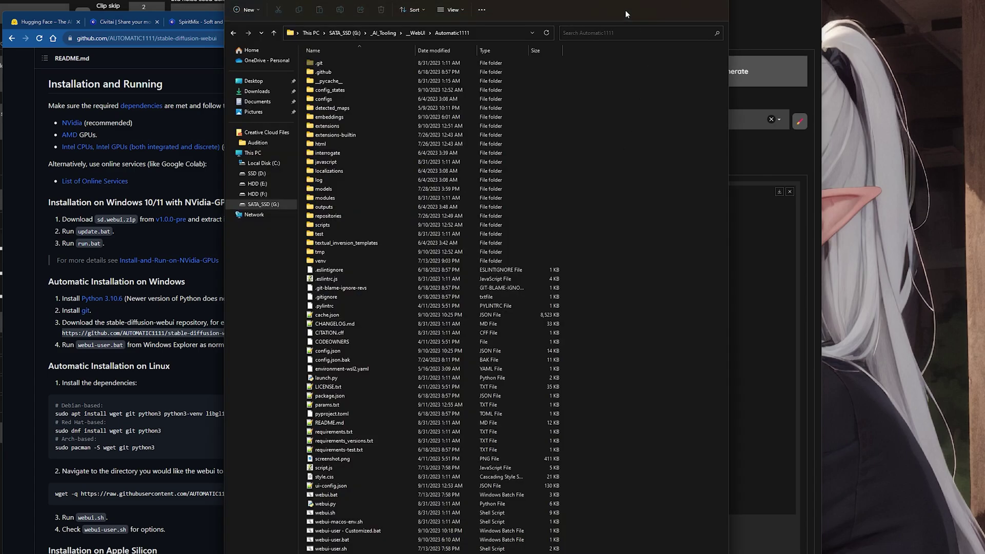
pyautogui.click(418, 34)
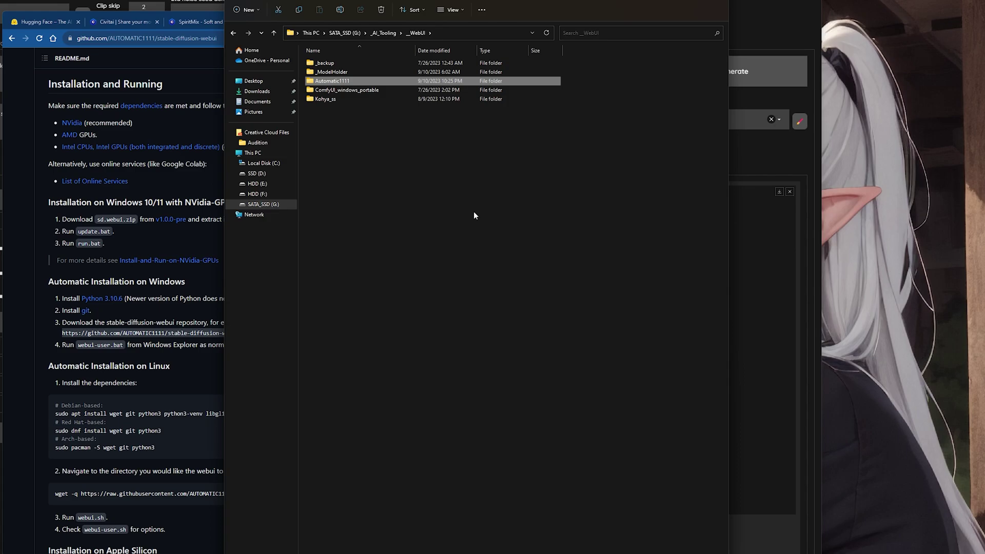
pyautogui.click(473, 211)
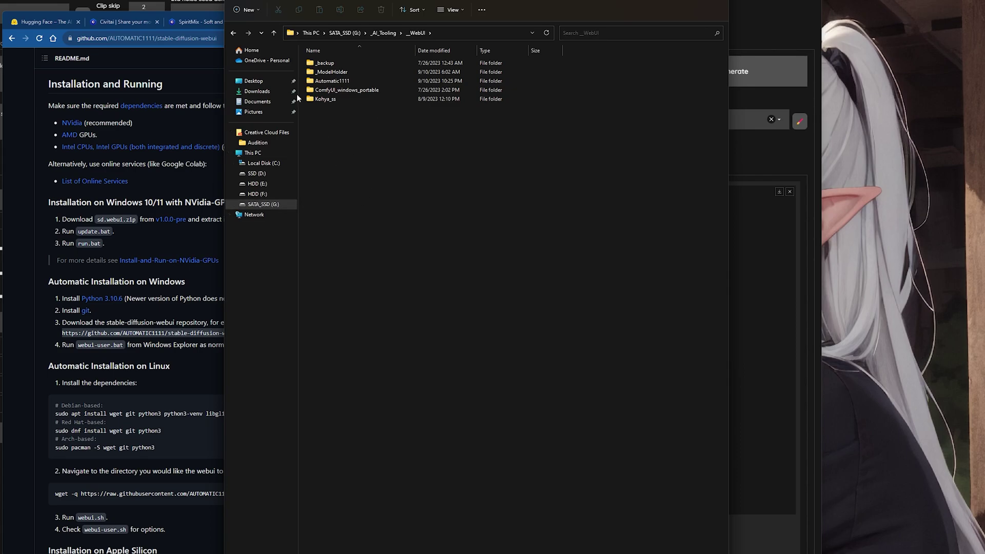
# Create a folder named AutoWebUI inside __WebUI, look inside it and return to __WebUI
pyautogui.click(247, 11)
pyautogui.click(254, 28)
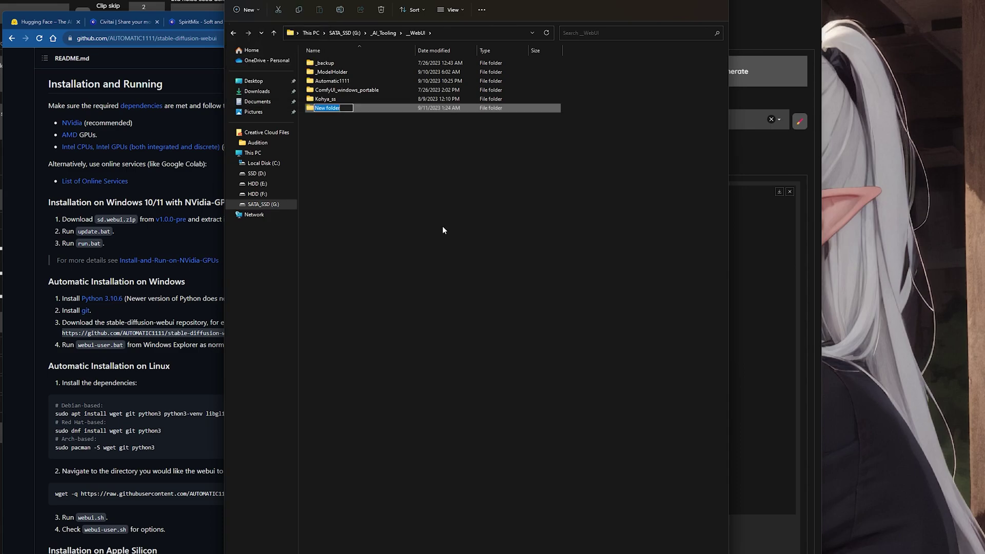
pyautogui.write('AutoWebUI')
pyautogui.press('Return')
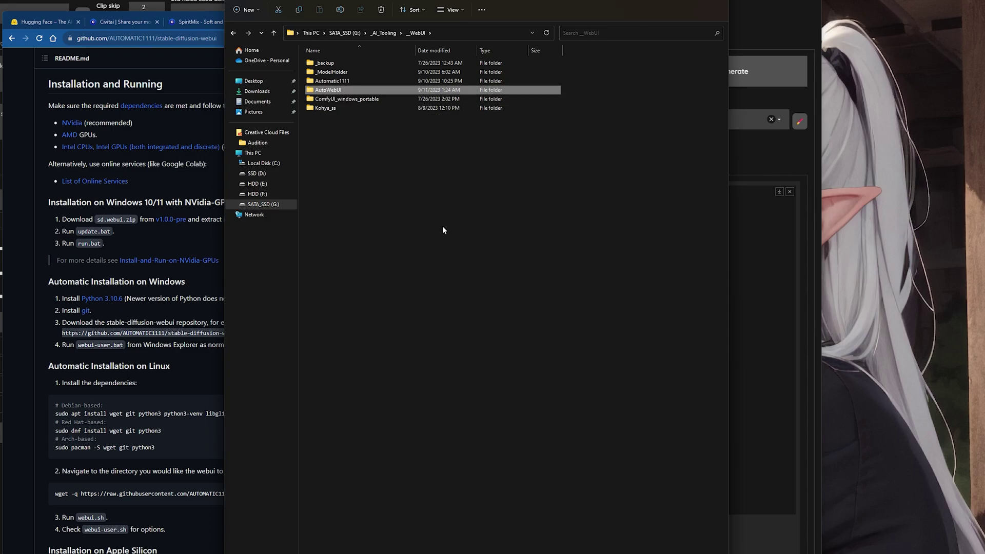
pyautogui.doubleClick(349, 90)
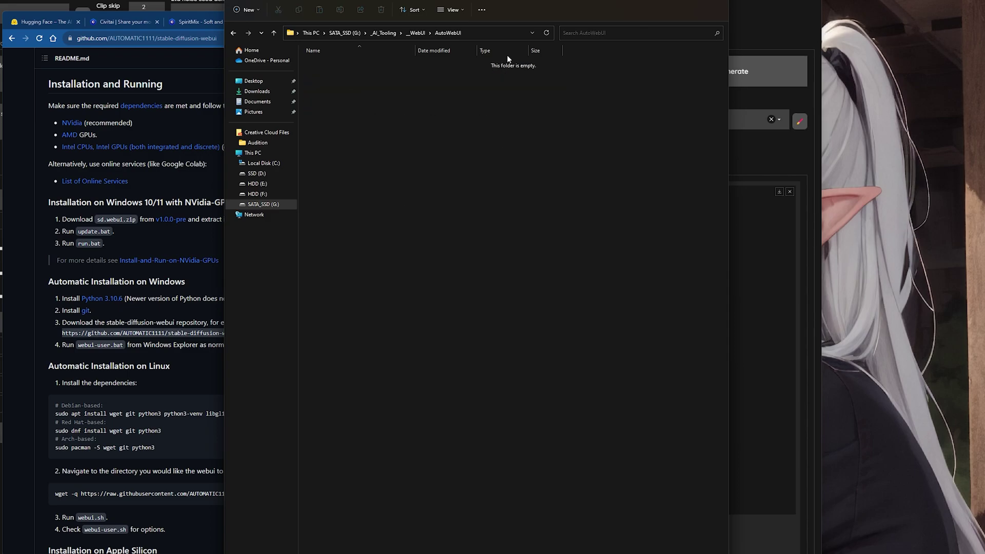
pyautogui.click(233, 33)
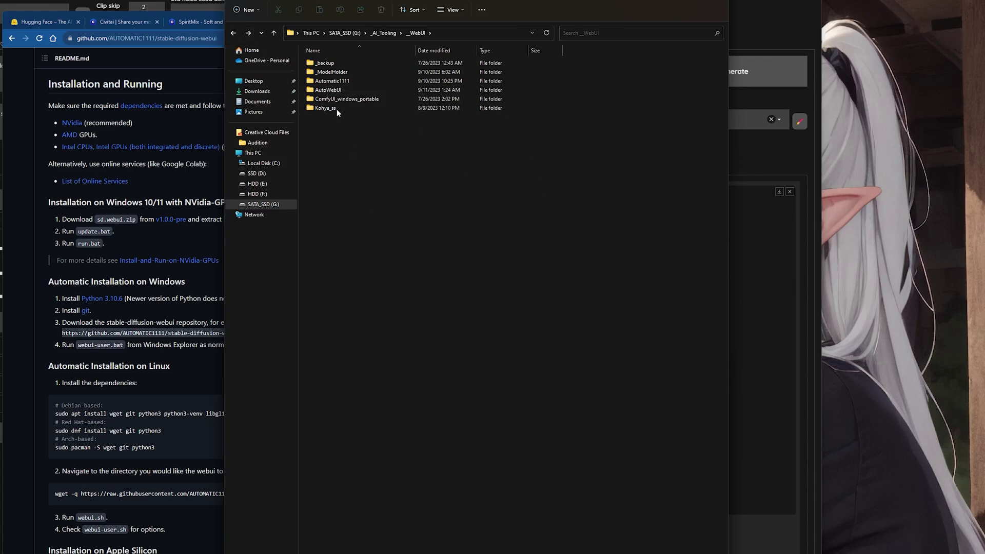
# Open a terminal in the AutoWebUI folder and move its window clear of the README
pyautogui.click(349, 90)
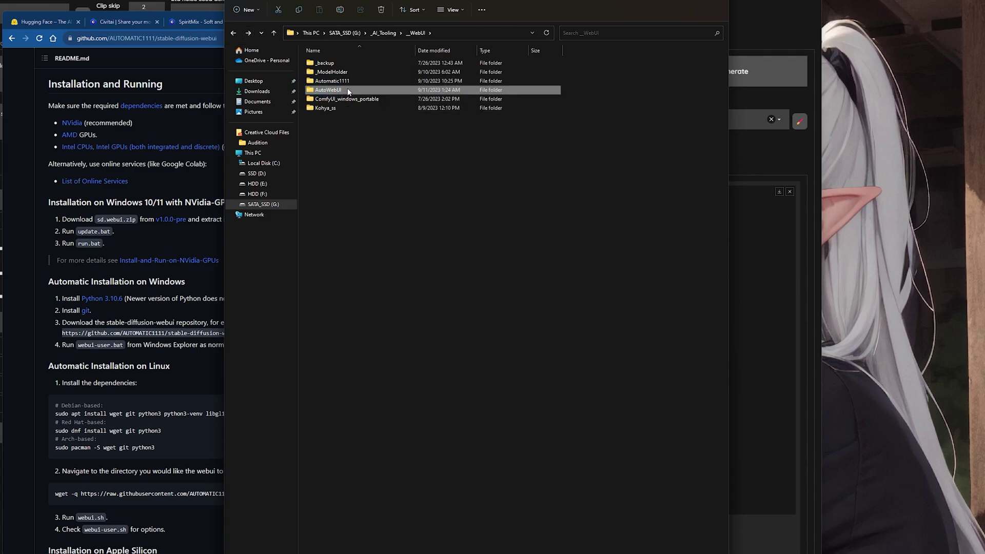
pyautogui.rightClick(347, 89)
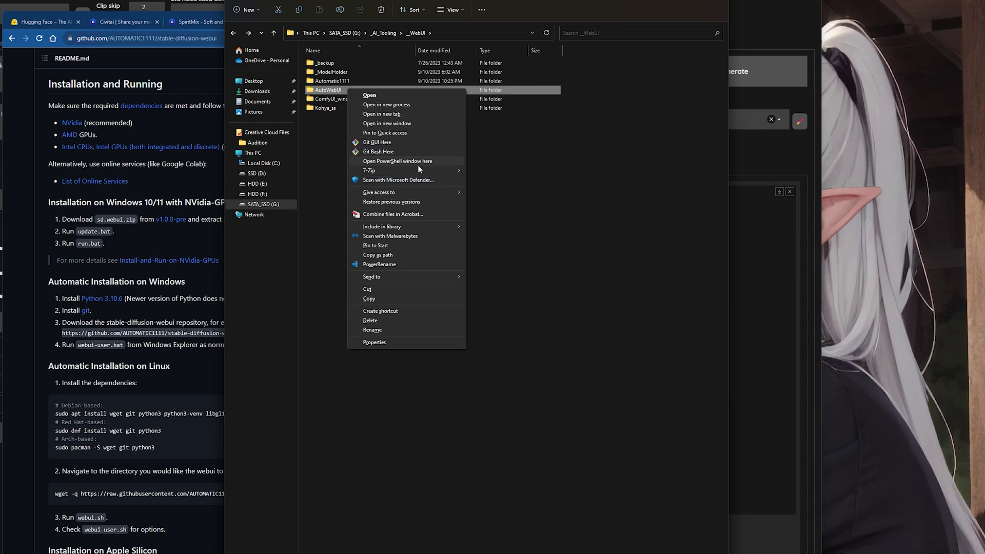
pyautogui.click(482, 147)
pyautogui.click(338, 92)
pyautogui.rightClick(337, 90)
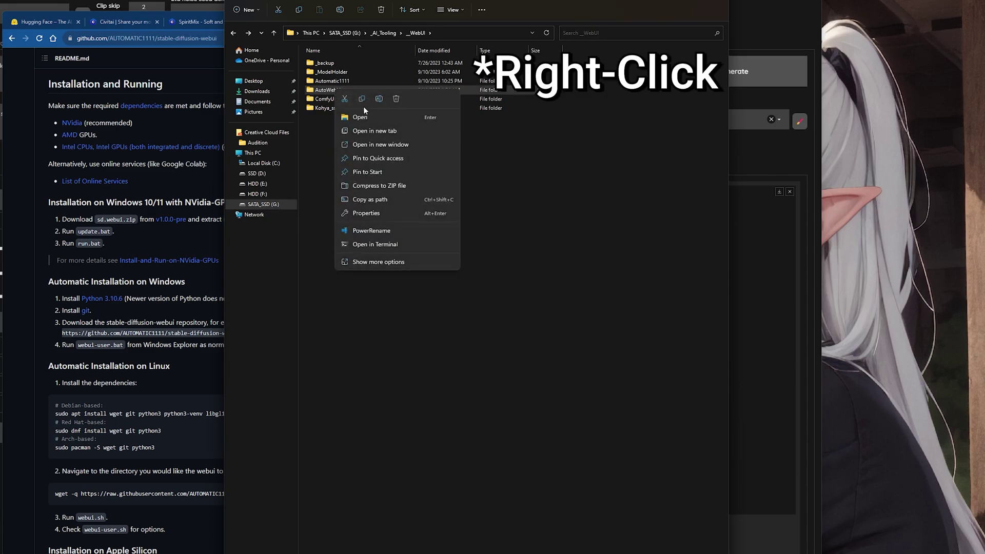
pyautogui.click(386, 248)
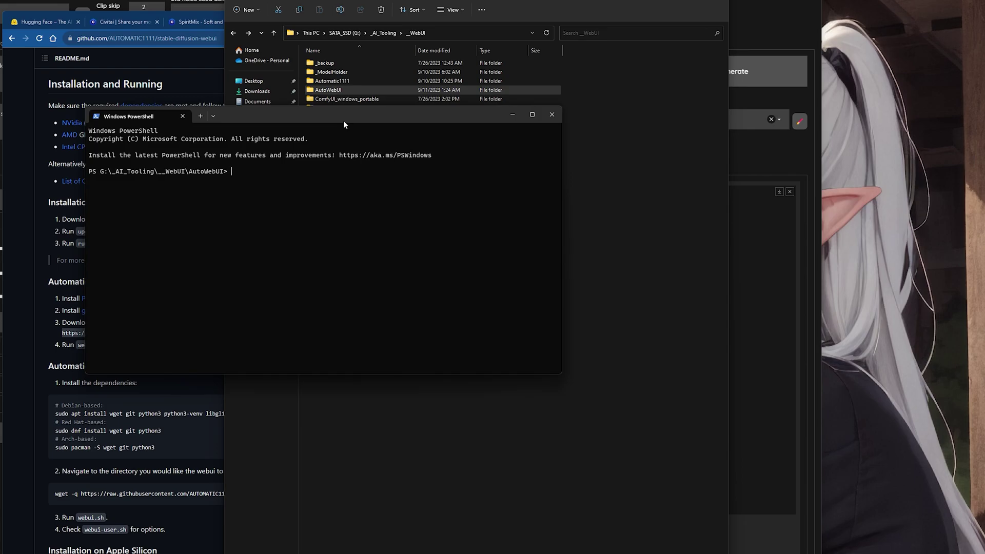
pyautogui.moveTo(344, 121); pyautogui.dragTo(350, 0)
pyautogui.click(194, 301)
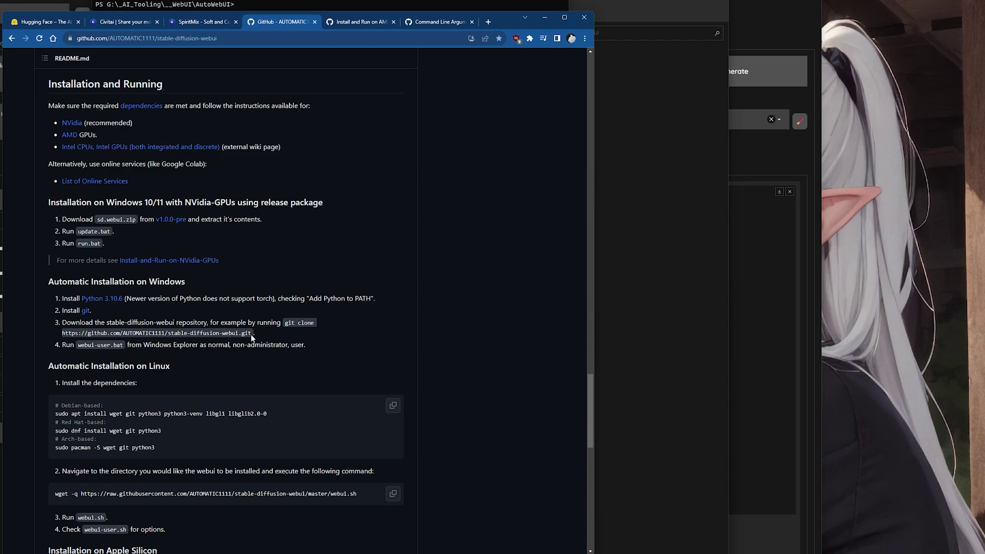
pyautogui.moveTo(250, 335); pyautogui.dragTo(285, 323)
pyautogui.hotkey('ctrl', 'c')
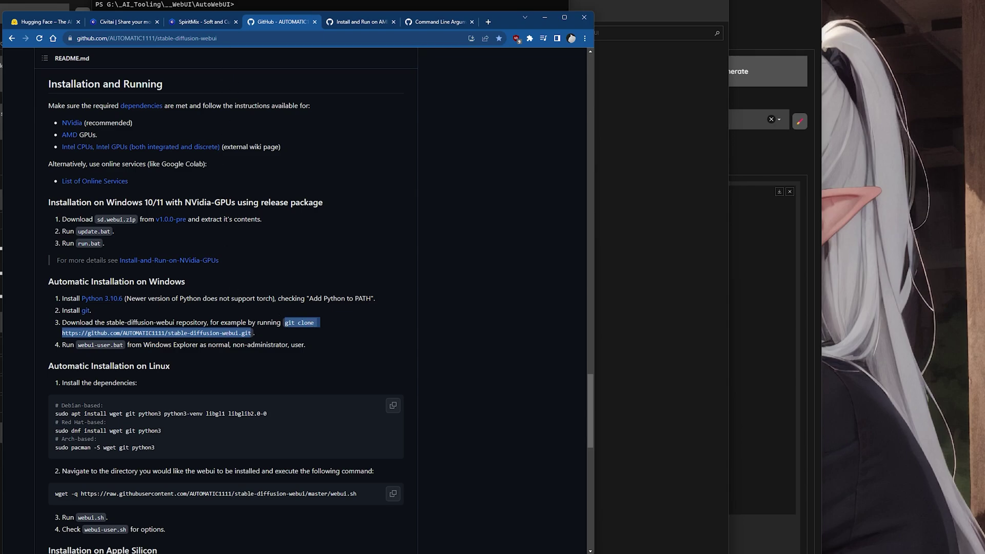
pyautogui.moveTo(272, 0); pyautogui.dragTo(244, 173)
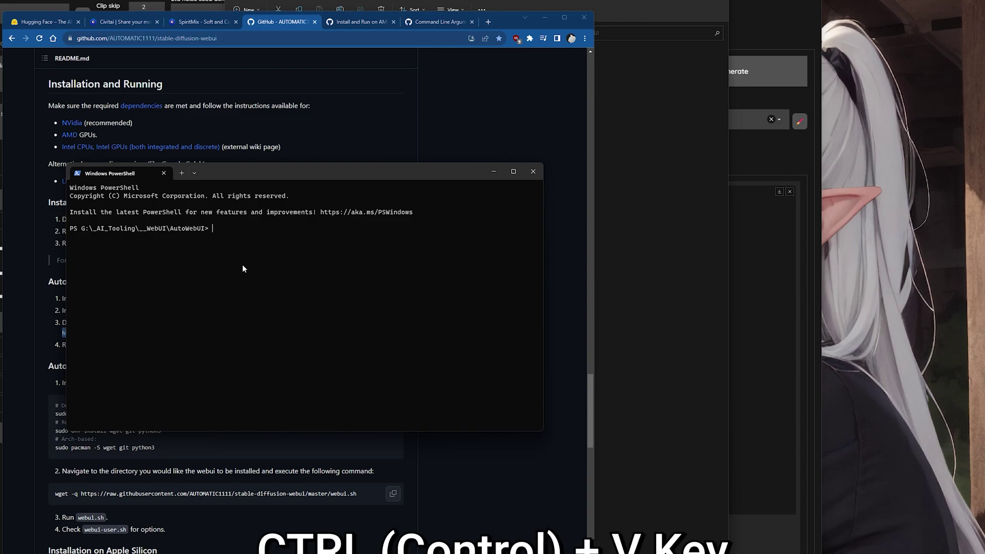
pyautogui.hotkey('ctrl', 'v')
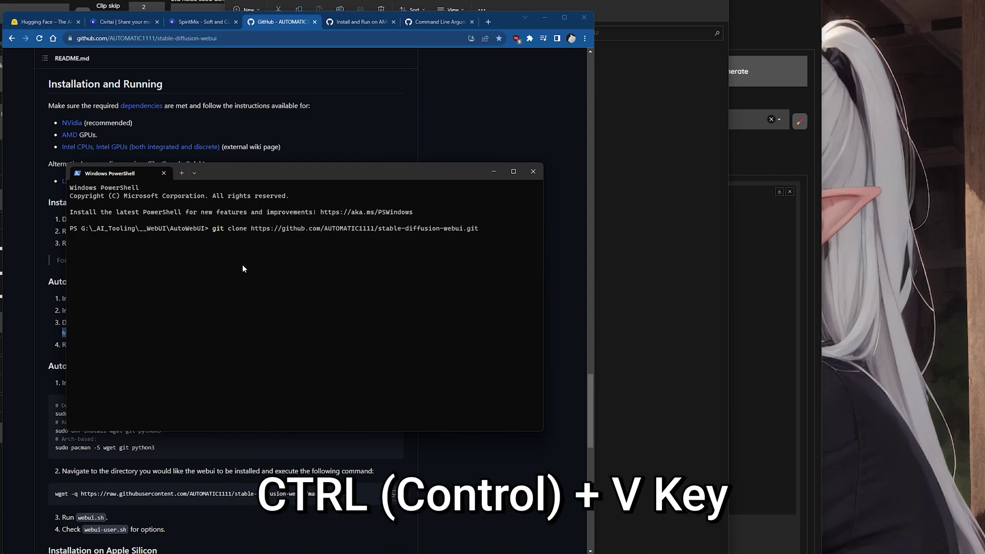
# Run the pasted git clone command, close the PowerShell window once it finishes and switch to File Explorer
pyautogui.press('Return')
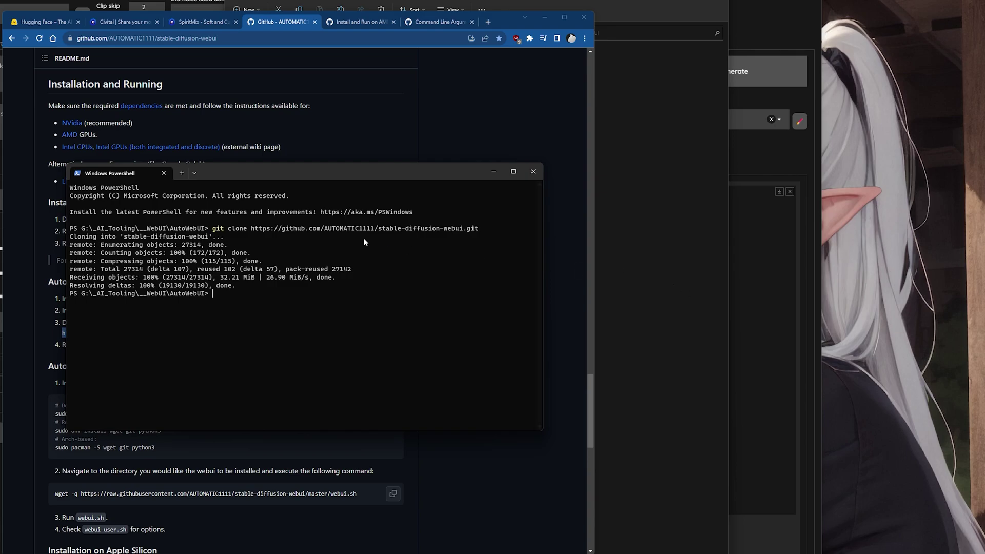
pyautogui.click(534, 171)
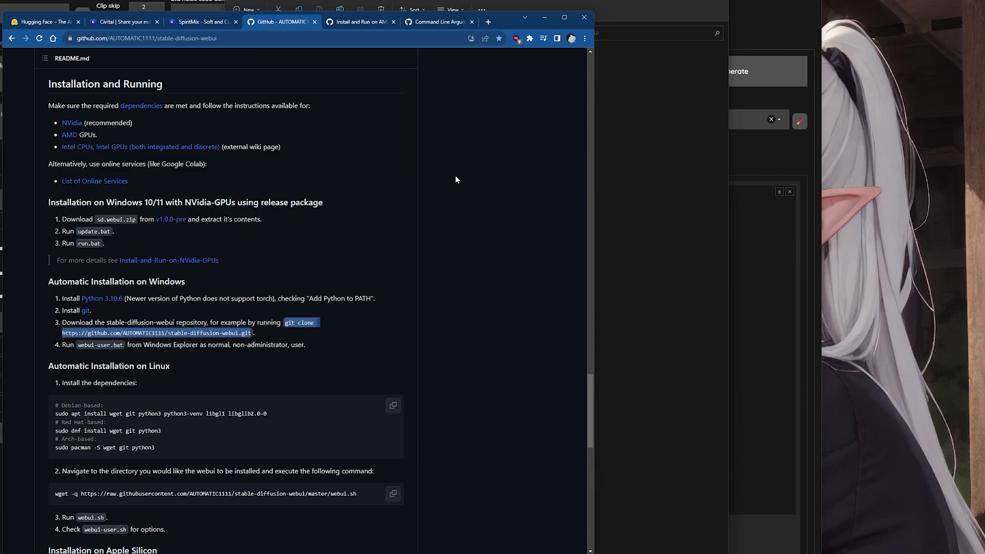
pyautogui.click(657, 143)
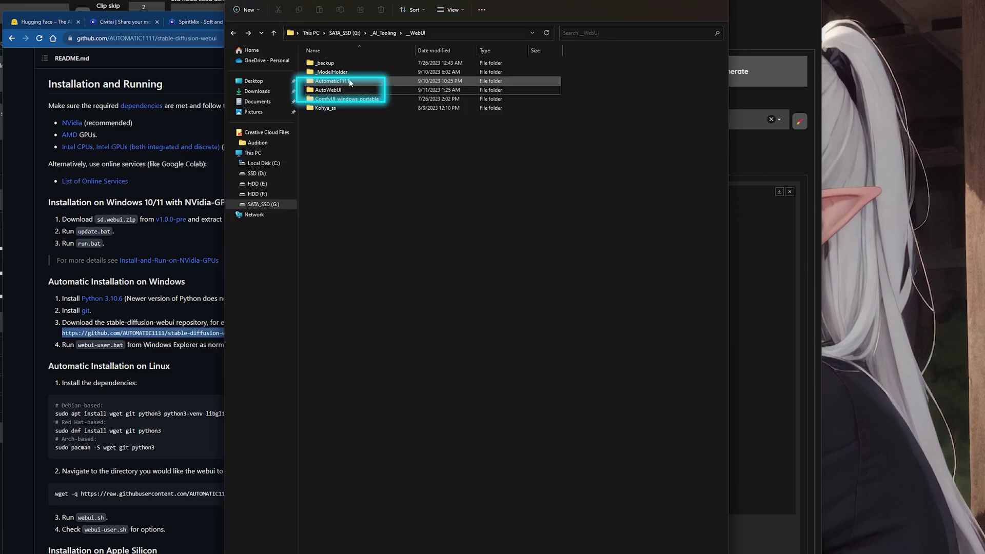
# Open the cloned stable-diffusion-webui folder inside AutoWebUI
pyautogui.doubleClick(338, 90)
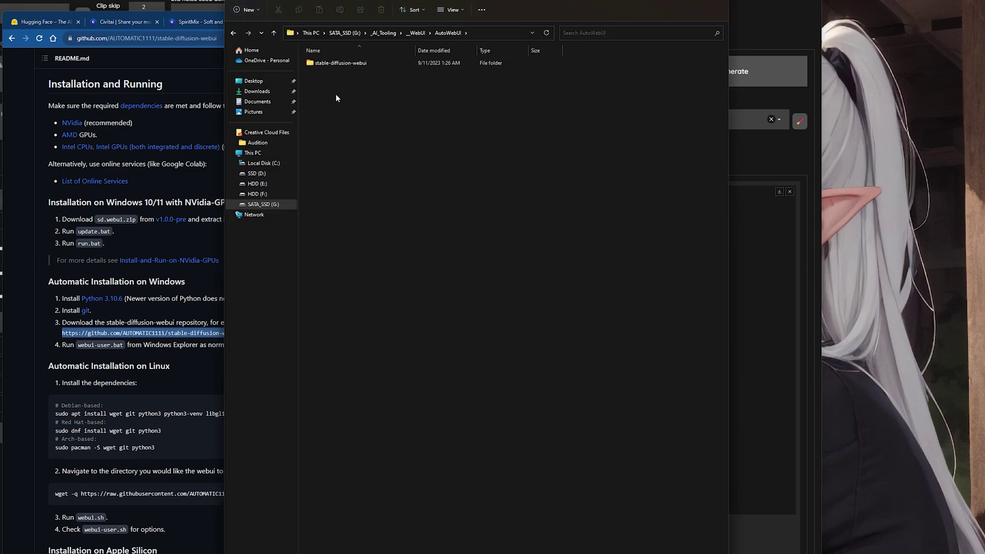
pyautogui.click(374, 64)
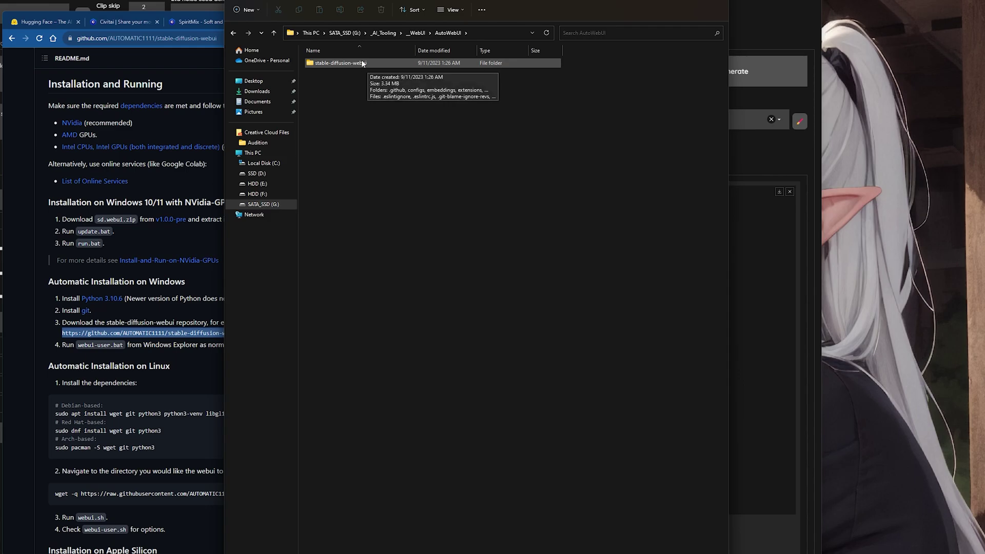
pyautogui.doubleClick(353, 62)
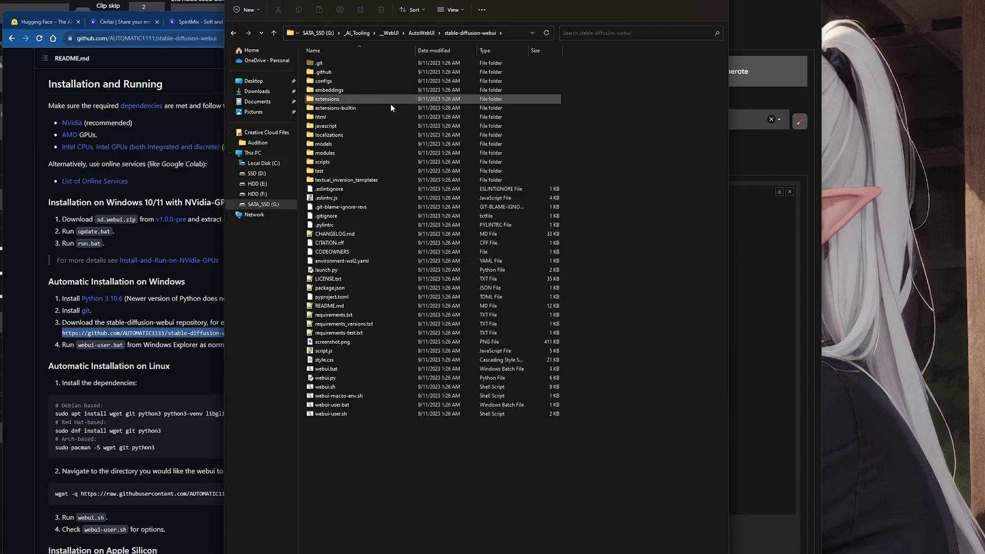
# Highlight the README's instruction to run webui-user.bat, and locate that file in the stable-diffusion-webui folder
pyautogui.click(174, 359)
pyautogui.moveTo(60, 343); pyautogui.dragTo(323, 347)
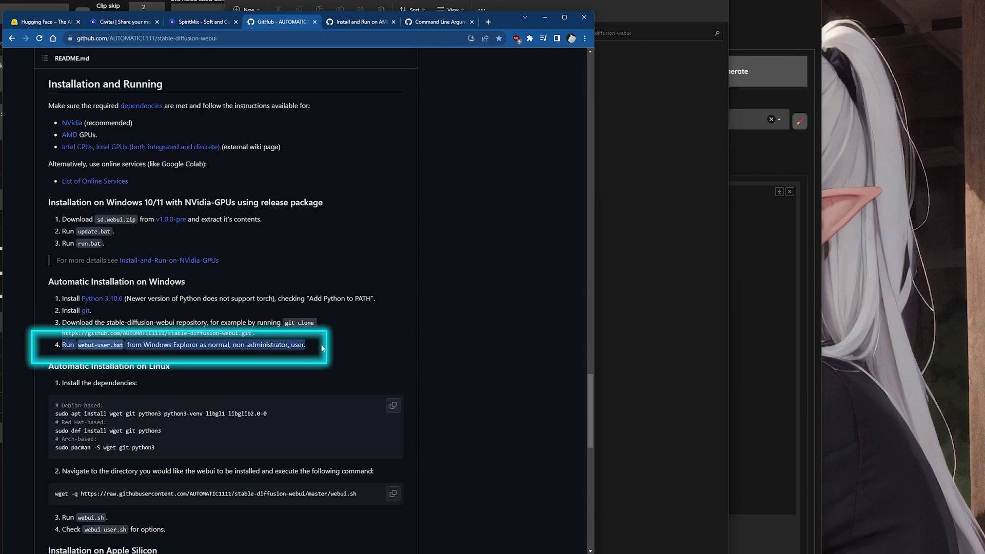
pyautogui.click(284, 358)
pyautogui.click(606, 340)
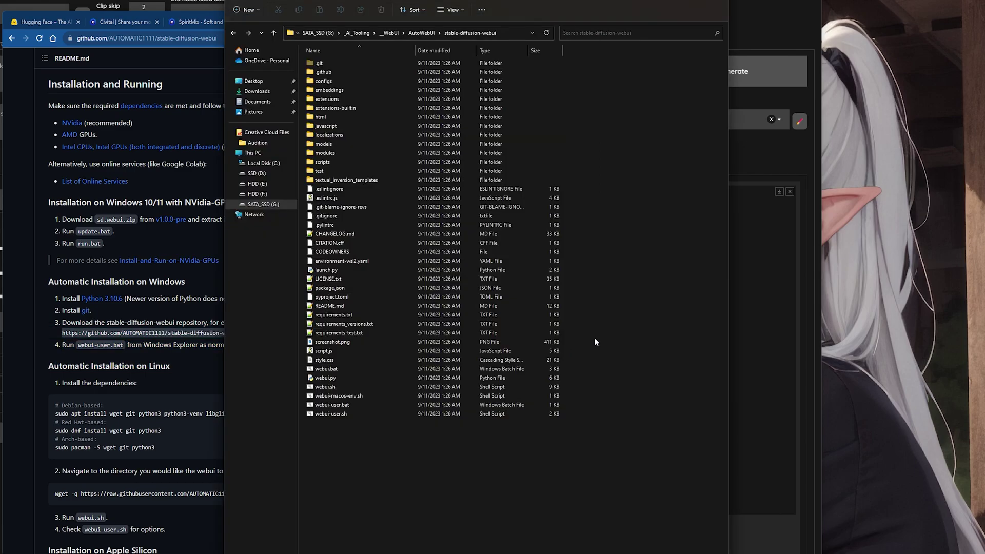
pyautogui.click(337, 407)
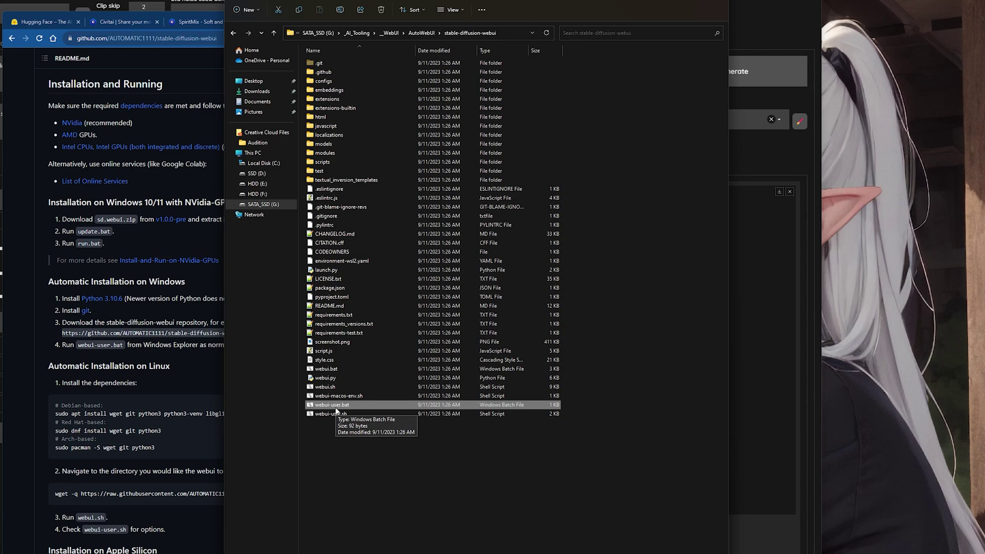
pyautogui.click(398, 539)
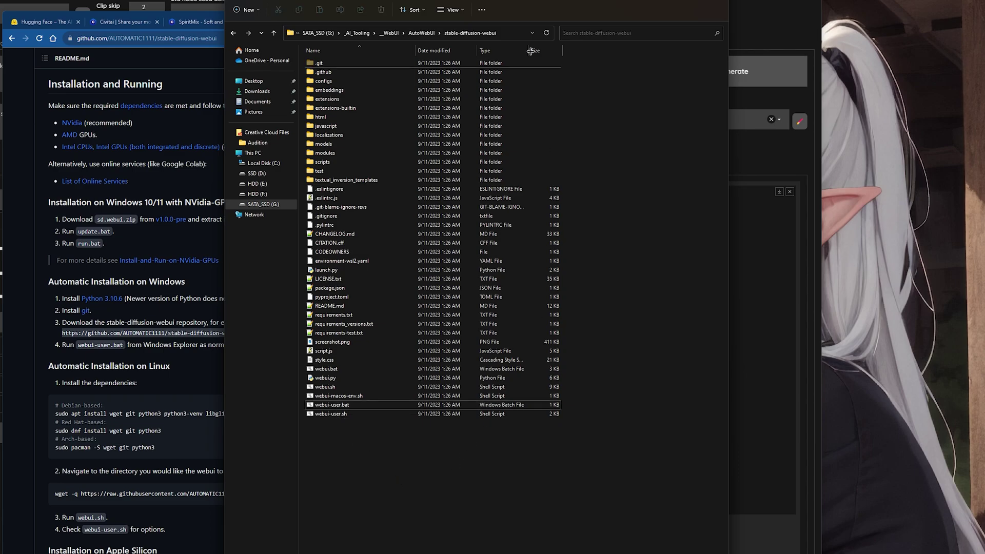
# Move the File Explorer window aside to uncover the README and point out its git clone instruction
pyautogui.moveTo(442, 0); pyautogui.dragTo(507, 0)
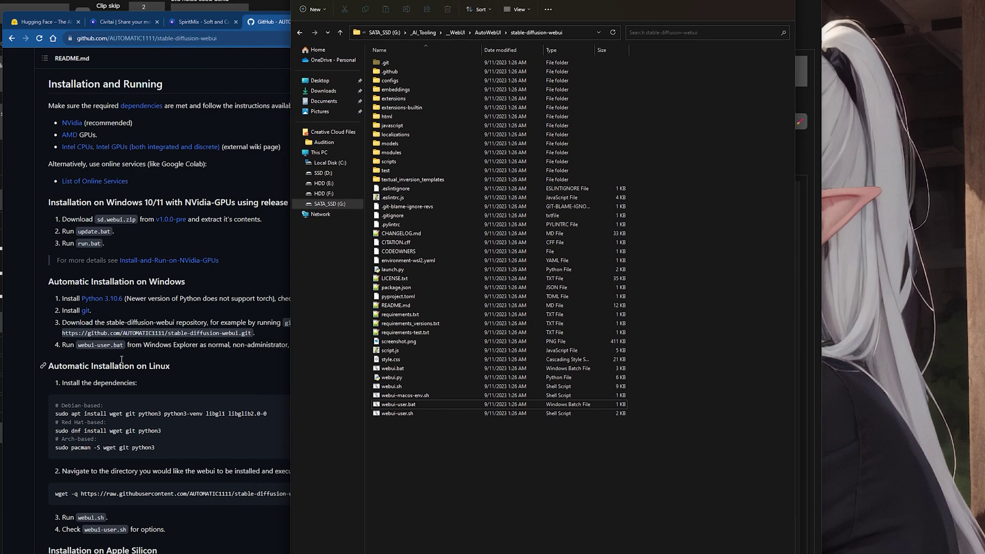
pyautogui.click(33, 320)
pyautogui.moveTo(286, 323)
pyautogui.mouseDown()
pyautogui.moveTo(281, 334)
pyautogui.moveTo(243, 334)
pyautogui.moveTo(252, 334)
pyautogui.mouseUp()
pyautogui.click(291, 340)
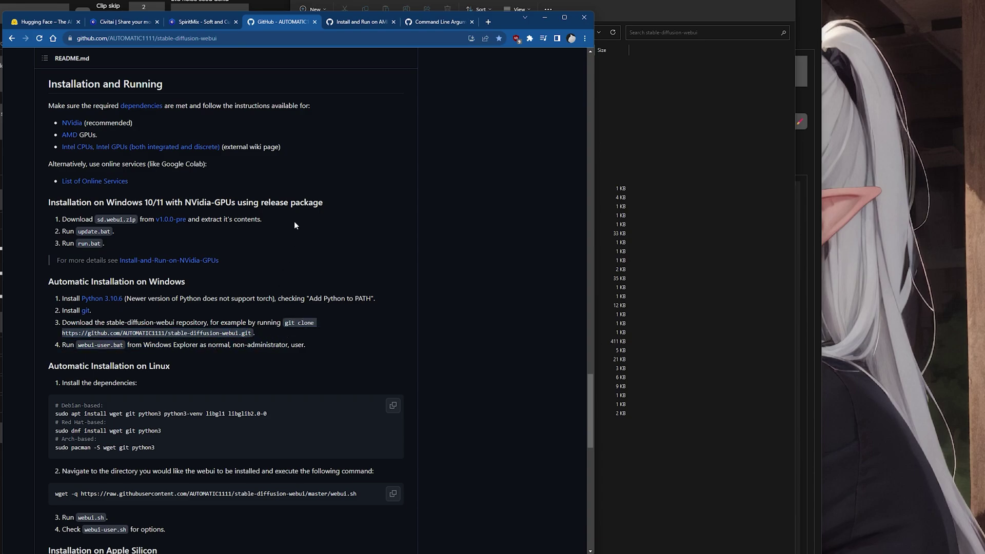
# View the Install and Run on AMD GPUs wiki page and highlight its stable-diffusion-webui-directml git clone command
pyautogui.click(346, 24)
pyautogui.click(100, 284)
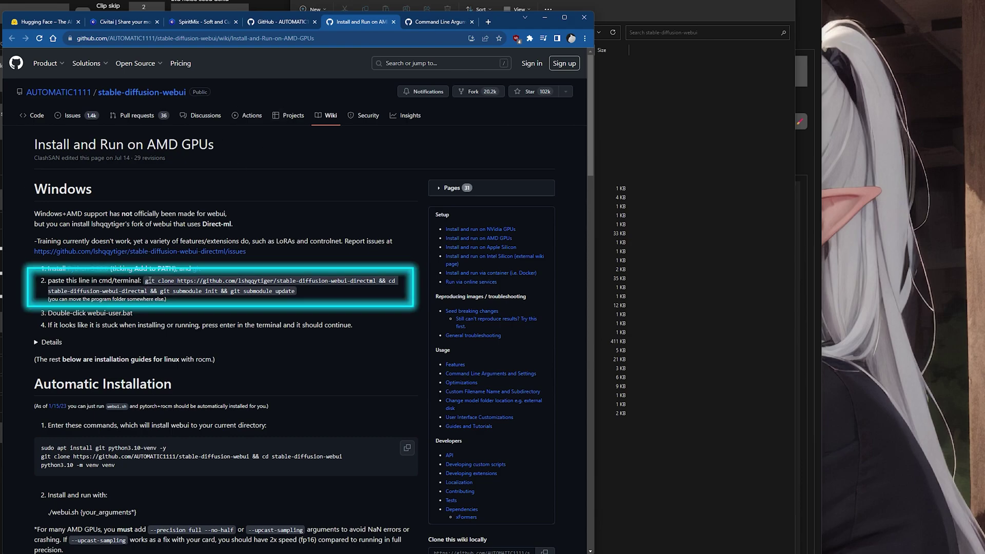
pyautogui.moveTo(146, 282)
pyautogui.mouseDown()
pyautogui.moveTo(380, 283)
pyautogui.moveTo(48, 282)
pyautogui.moveTo(400, 283)
pyautogui.moveTo(84, 293)
pyautogui.moveTo(287, 294)
pyautogui.mouseUp()
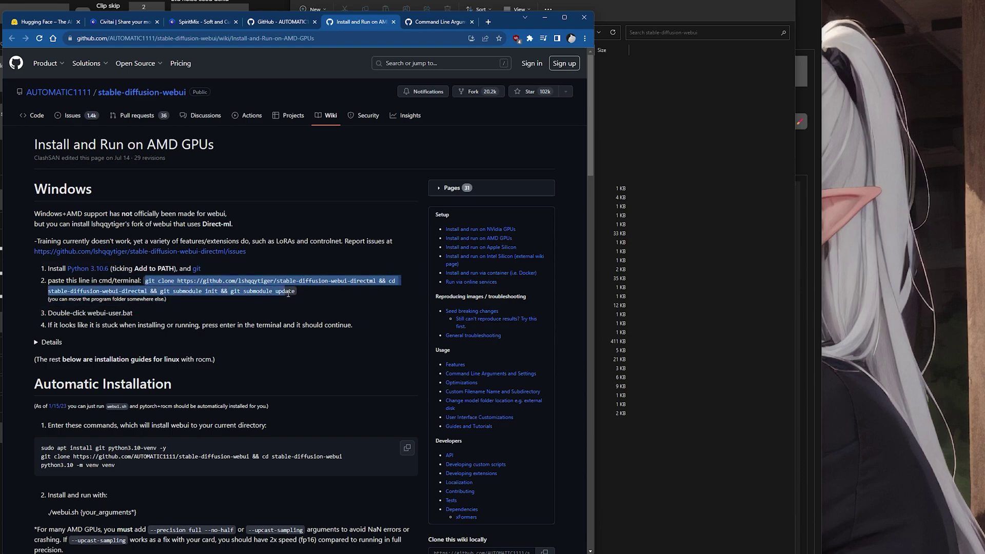
pyautogui.click(238, 286)
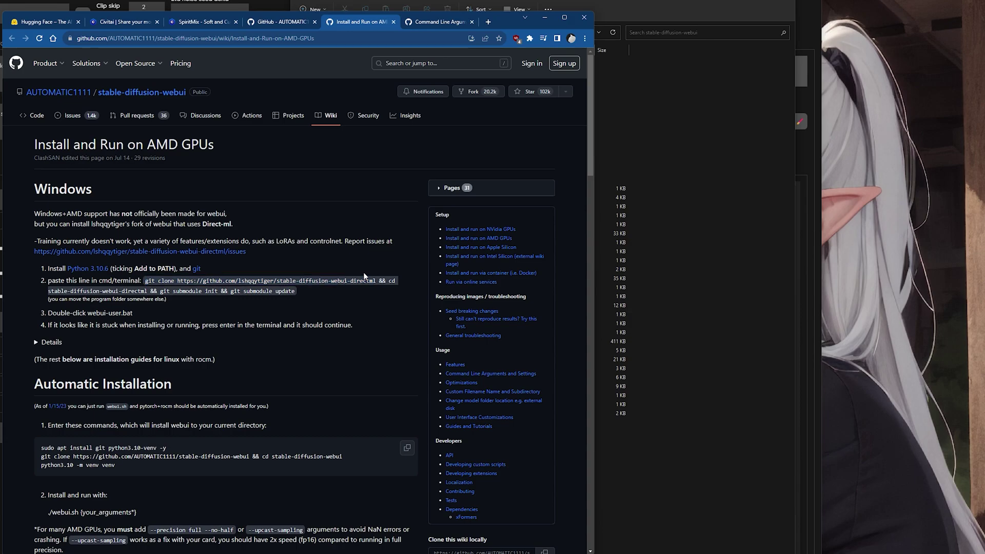
# Open the README's Intel CPUs and GPUs link in a new tab and look through the Installation on Intel Silicon page
pyautogui.hotkey('ctrl', 'shift', 'Tab')
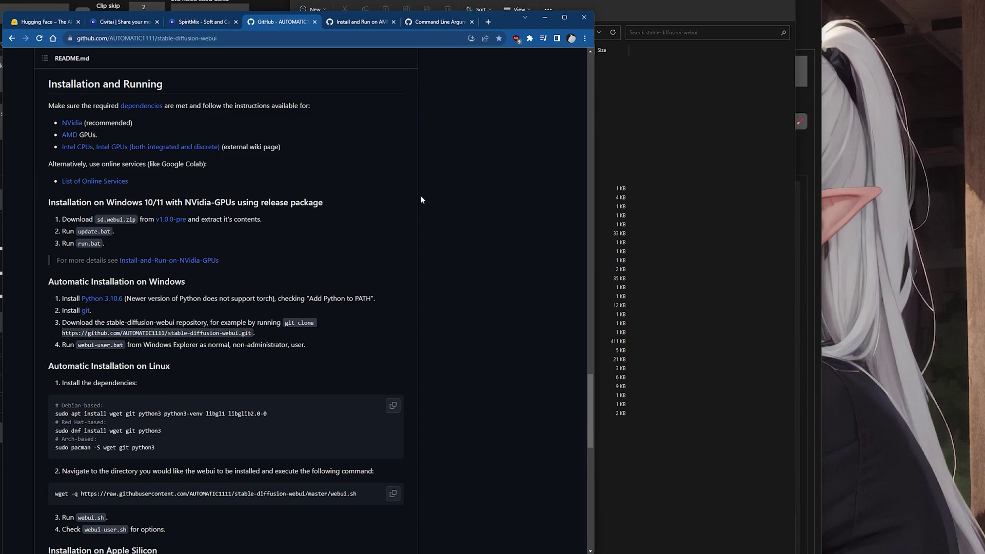
pyautogui.middleClick(187, 149)
pyautogui.click(350, 24)
pyautogui.scroll(-12, 402, 261)
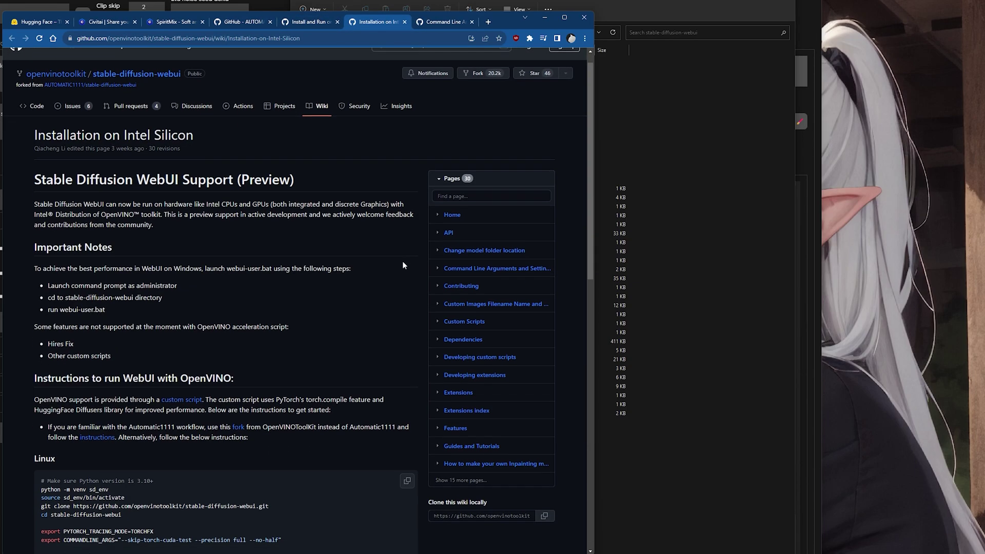
pyautogui.scroll(-2, 424, 274)
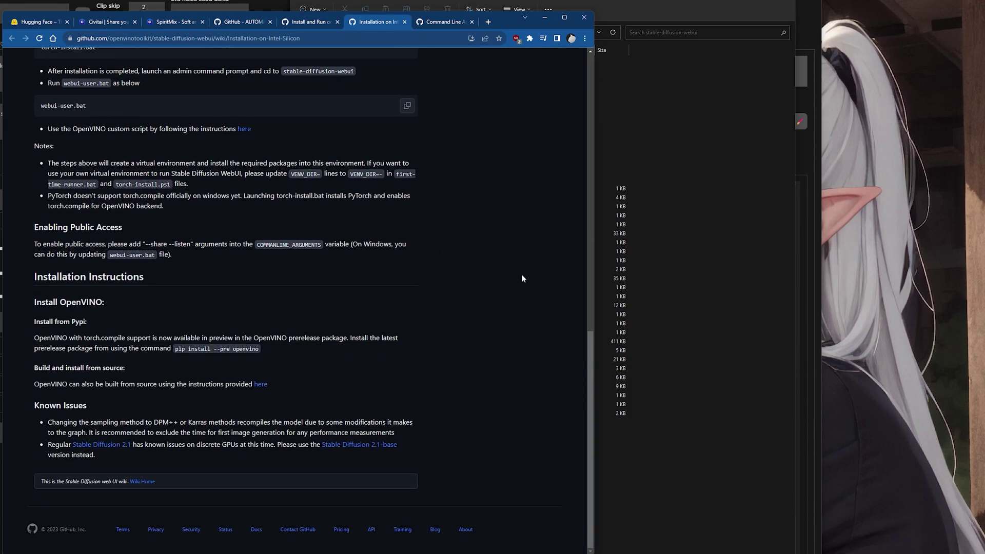
pyautogui.scroll(15, 516, 376)
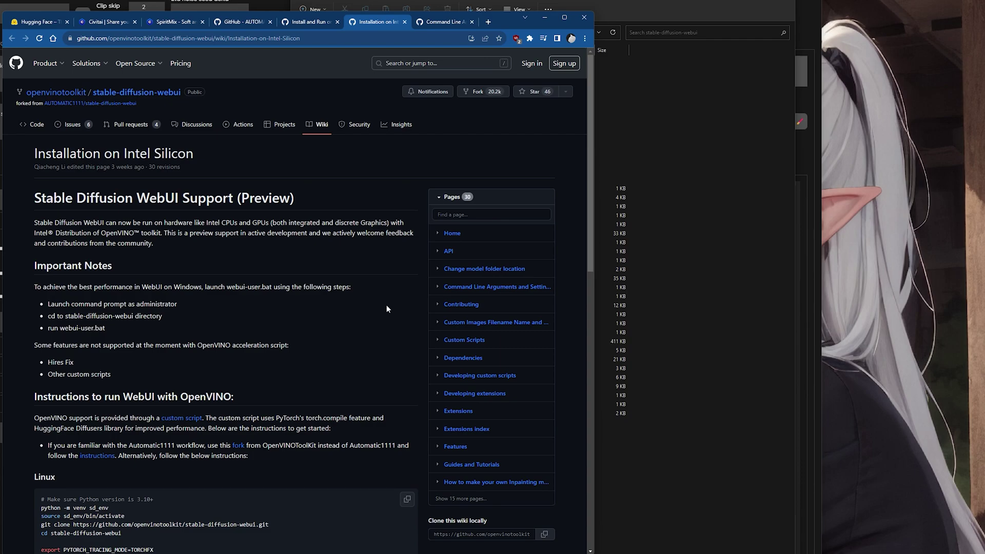
# Close the Intel and AMD wiki pages and switch to File Explorer
pyautogui.click(404, 21)
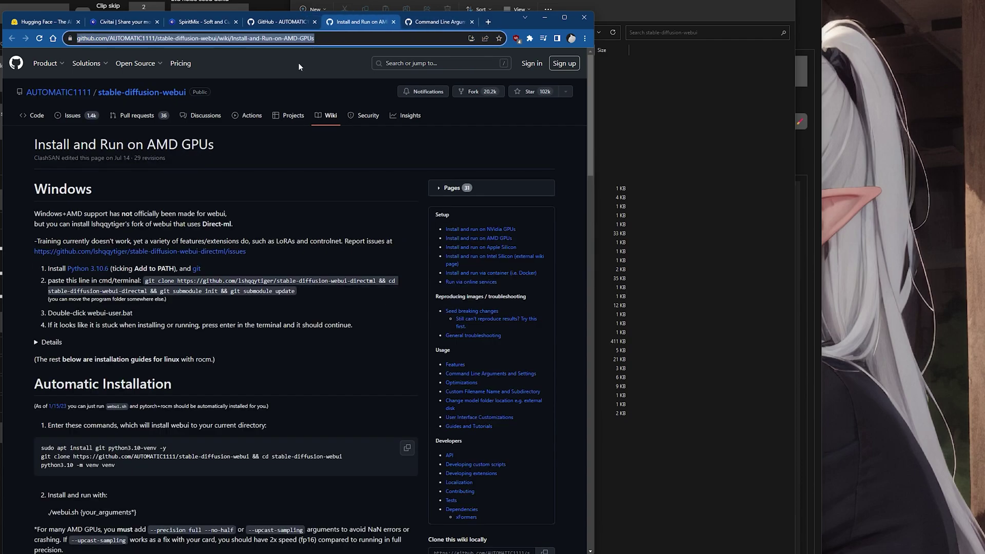
pyautogui.click(394, 21)
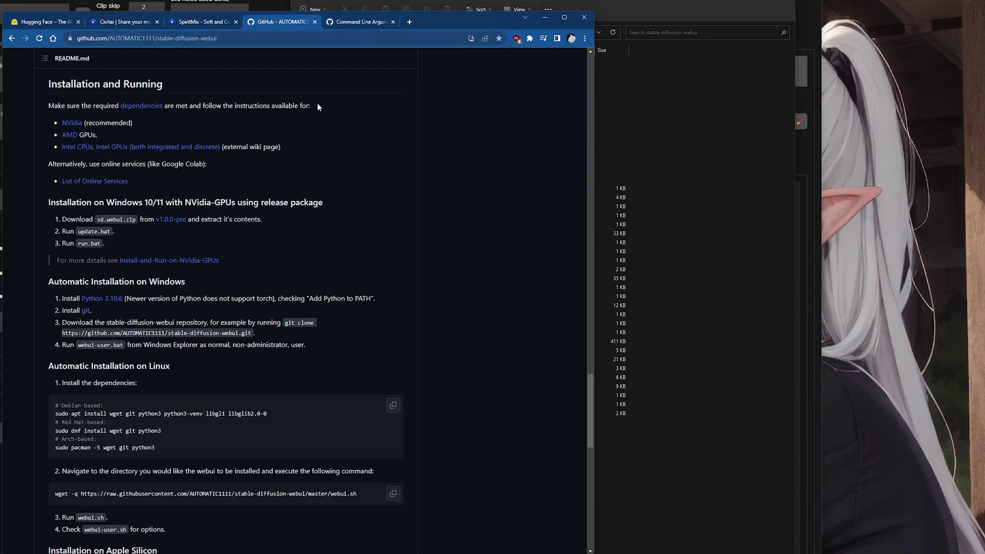
pyautogui.click(737, 265)
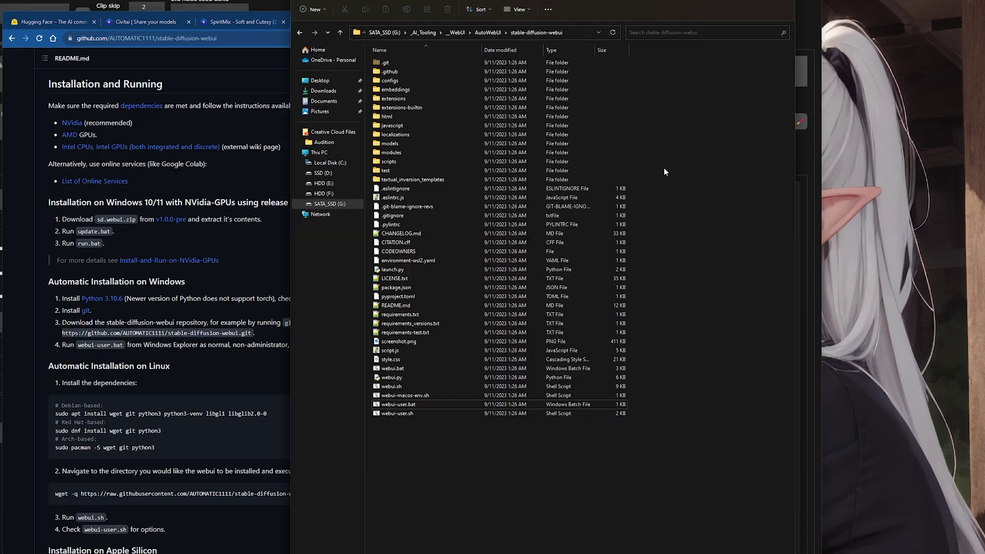
# Go up to the AutoWebUI folder and back into stable-diffusion-webui to review the folder structure
pyautogui.click(492, 32)
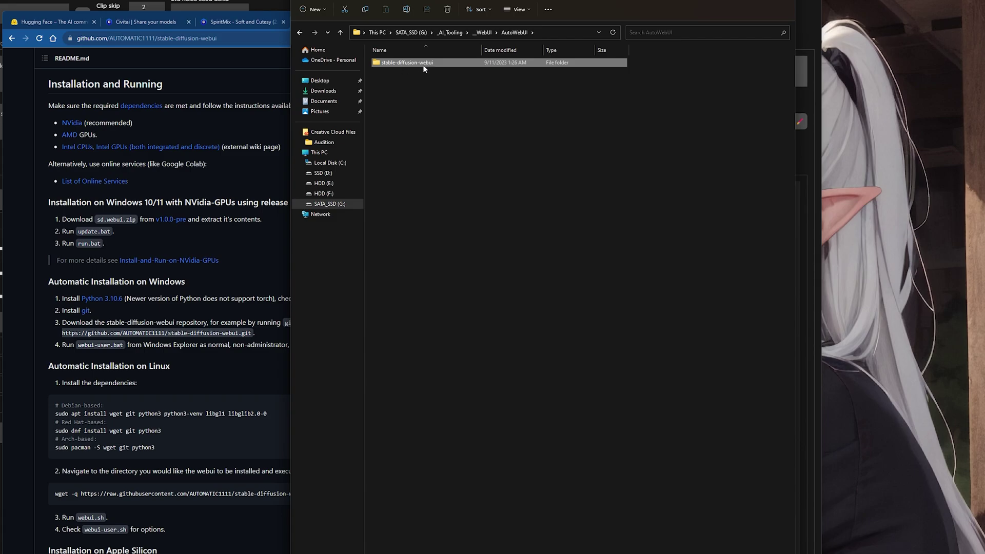
pyautogui.doubleClick(408, 64)
pyautogui.click(510, 32)
pyautogui.doubleClick(434, 63)
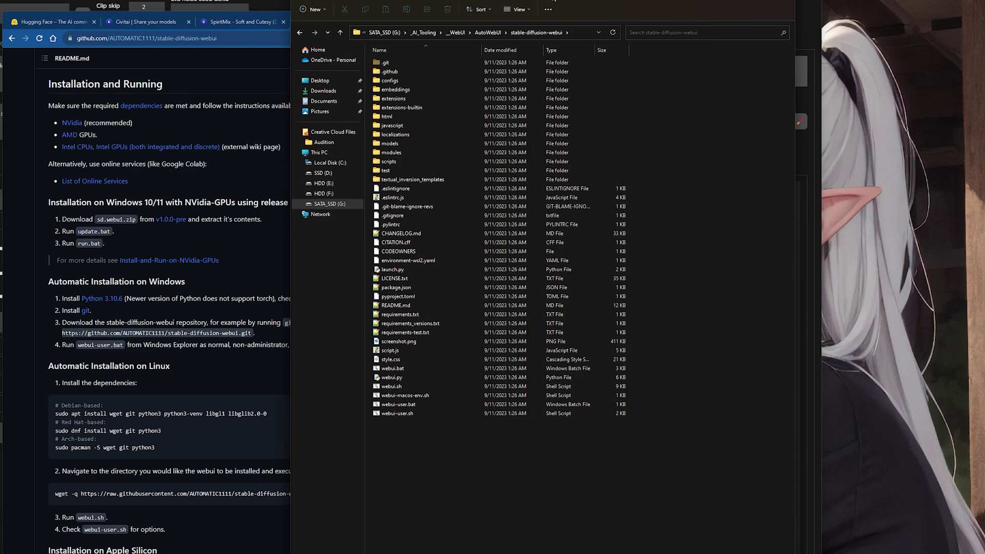
# Go up to the __WebUI folder and open the existing Automatic1111 folder
pyautogui.click(488, 32)
pyautogui.click(486, 32)
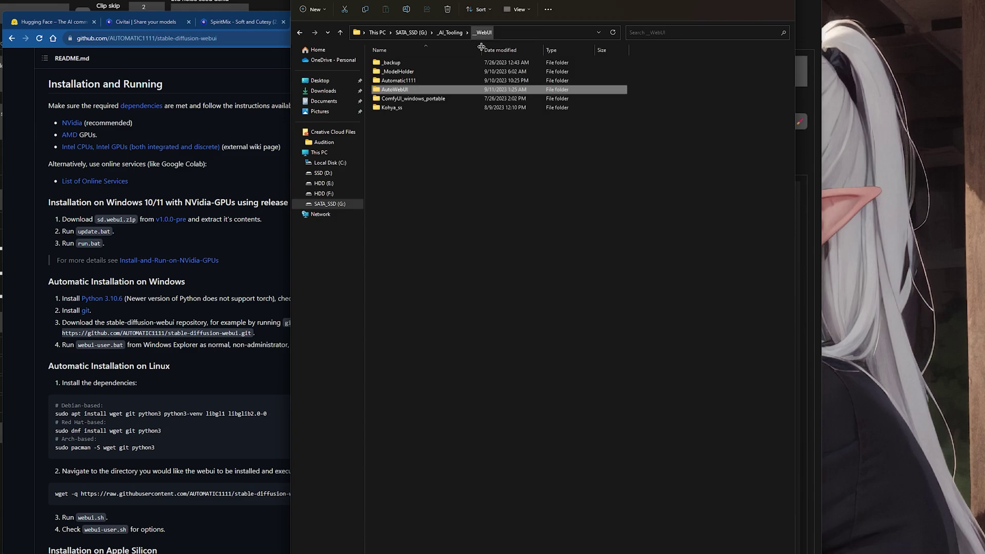
pyautogui.doubleClick(415, 78)
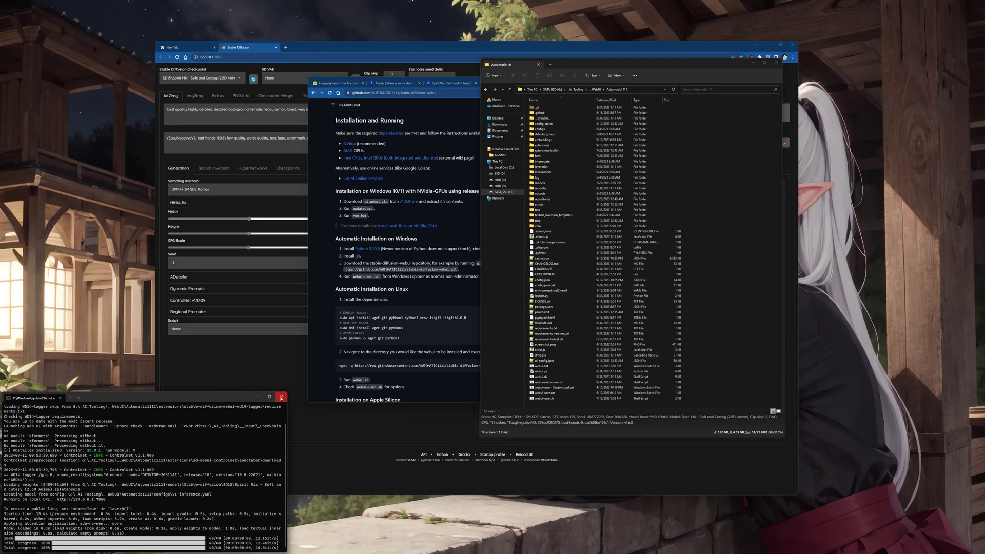
# Close the Stable Diffusion web UI page and its browser window
pyautogui.click(270, 47)
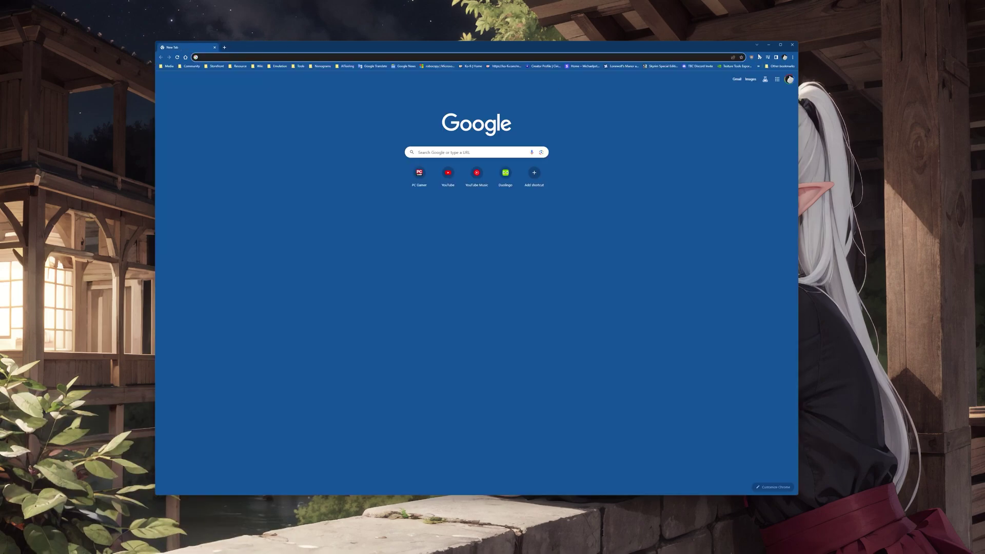
pyautogui.click(793, 45)
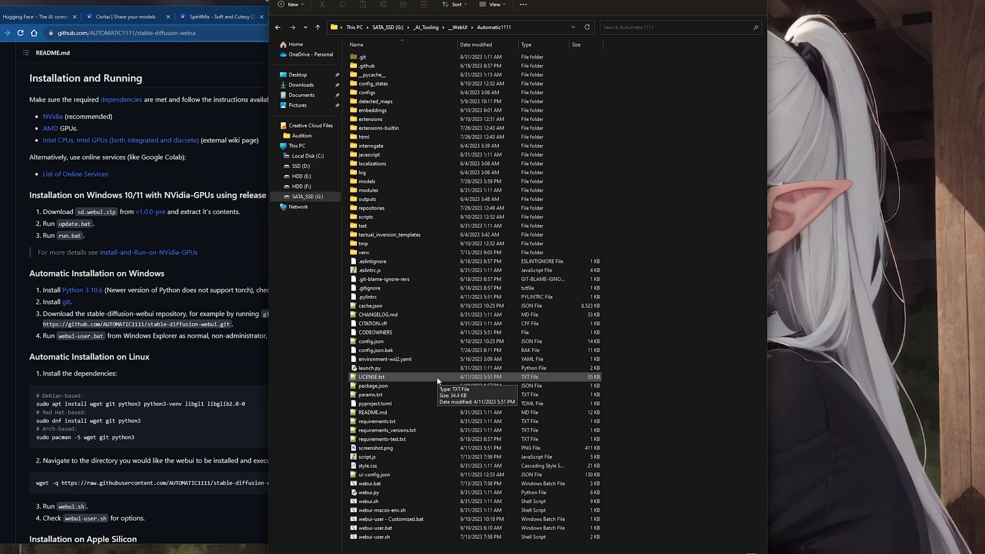
# Open webui-user.bat from the Automatic1111 folder for editing in Notepad and reposition the editor window
pyautogui.click(379, 412)
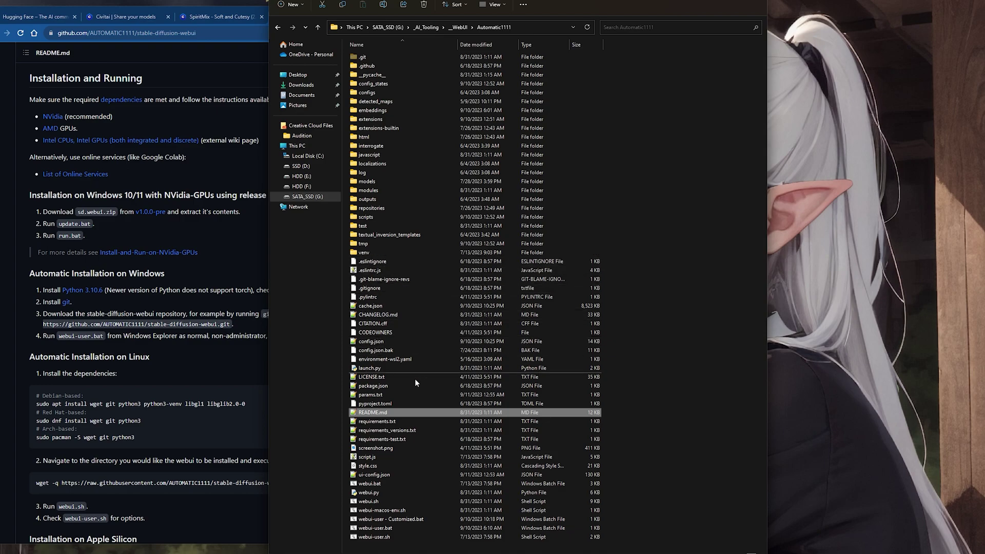
pyautogui.click(371, 531)
pyautogui.rightClick(387, 530)
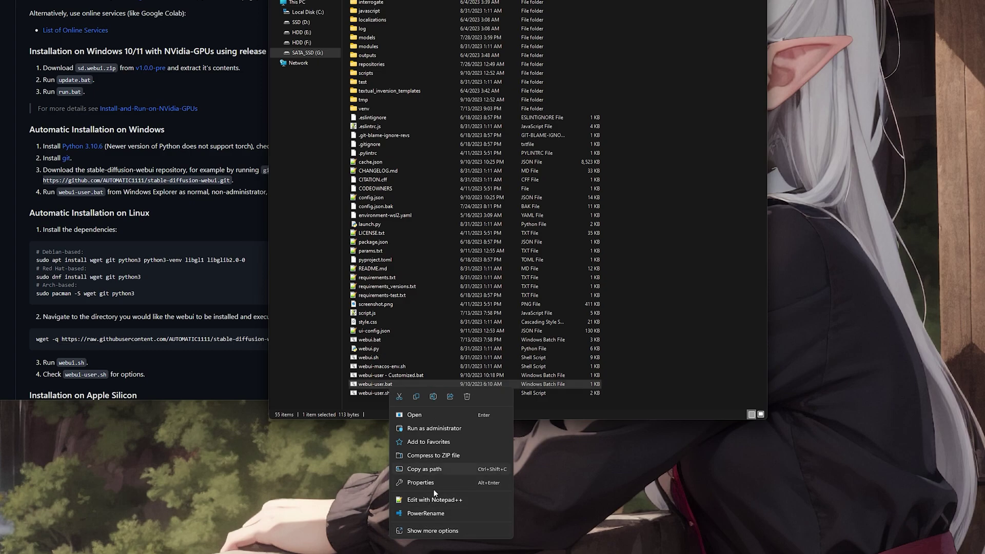
pyautogui.click(436, 531)
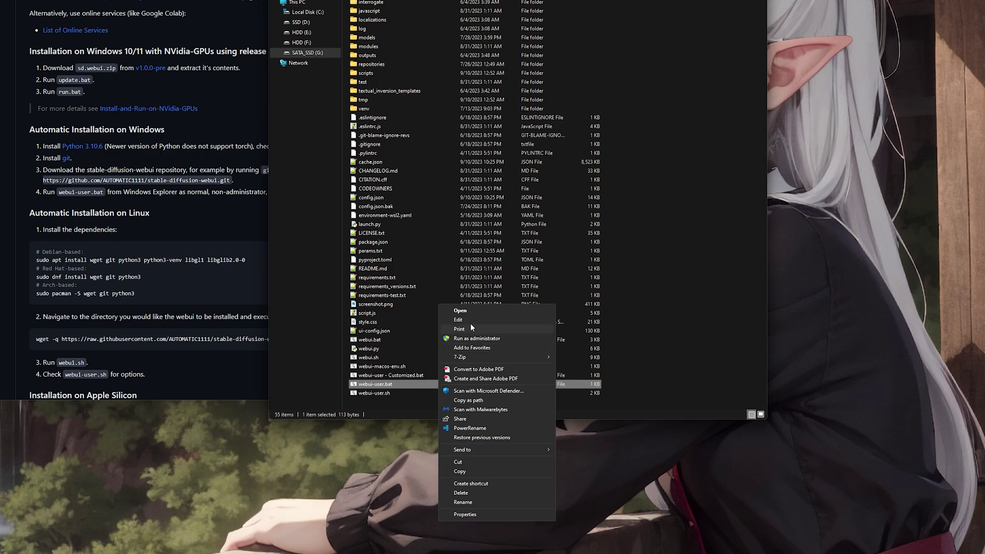
pyautogui.click(451, 318)
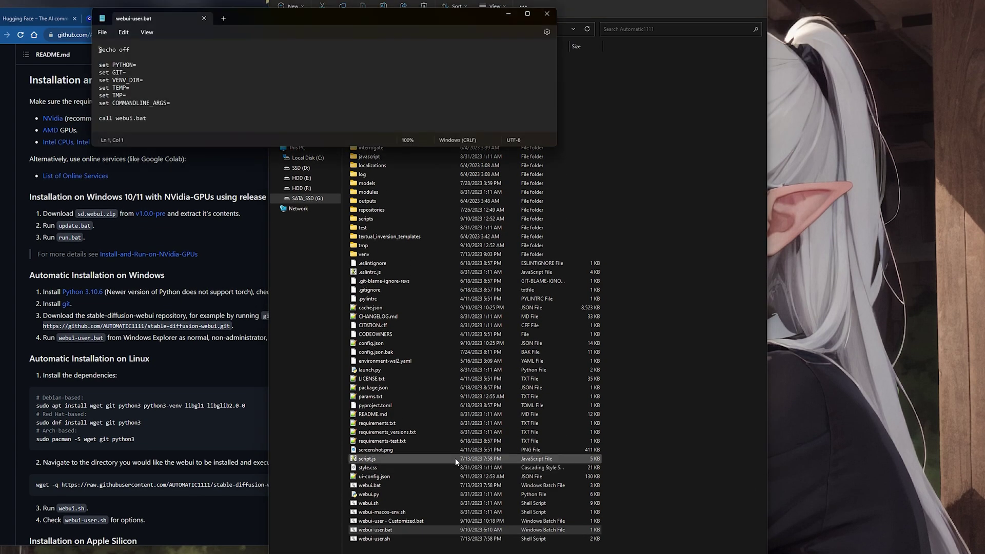
pyautogui.moveTo(273, 18); pyautogui.dragTo(259, 67)
# Add --auto-launch after set COMMANDLINE_ARGS= in webui-user.bat
pyautogui.click(188, 153)
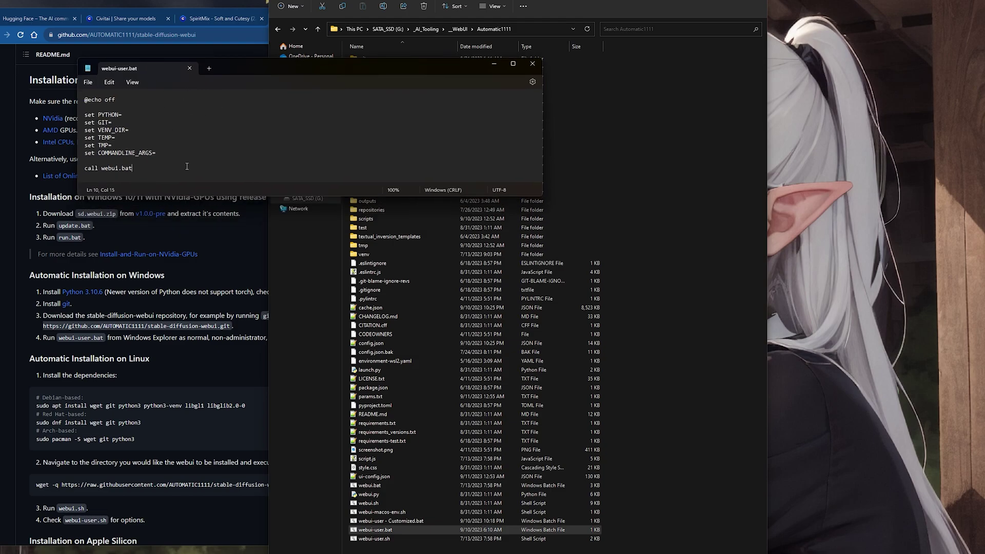
pyautogui.click(174, 170)
pyautogui.click(181, 153)
pyautogui.click(194, 133)
pyautogui.click(159, 145)
pyautogui.write('--auto-launch')
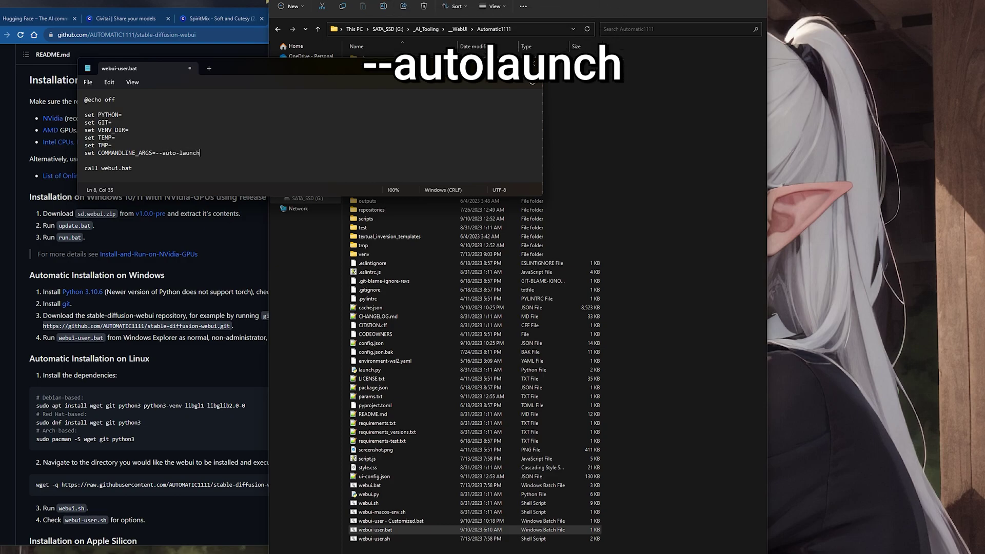
# Open webui-user - Customized.bat for editing alongside webui-user.bat for reference
pyautogui.click(382, 531)
pyautogui.rightClick(382, 532)
pyautogui.click(399, 545)
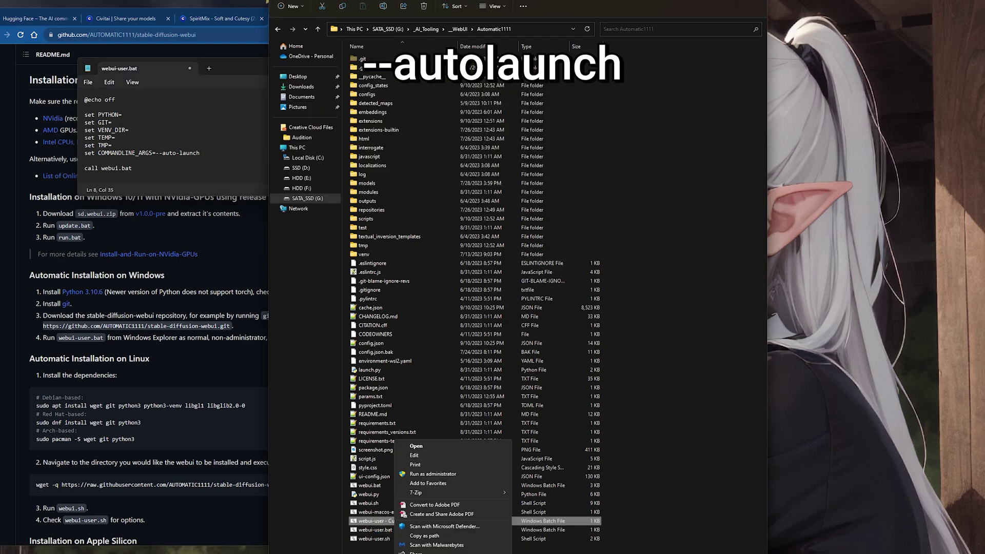
pyautogui.click(416, 458)
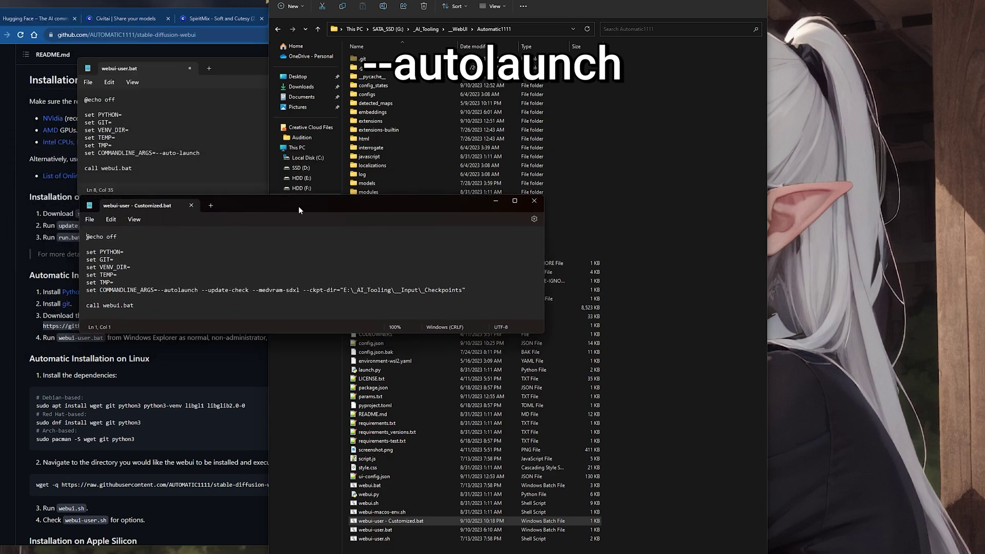
pyautogui.click(266, 126)
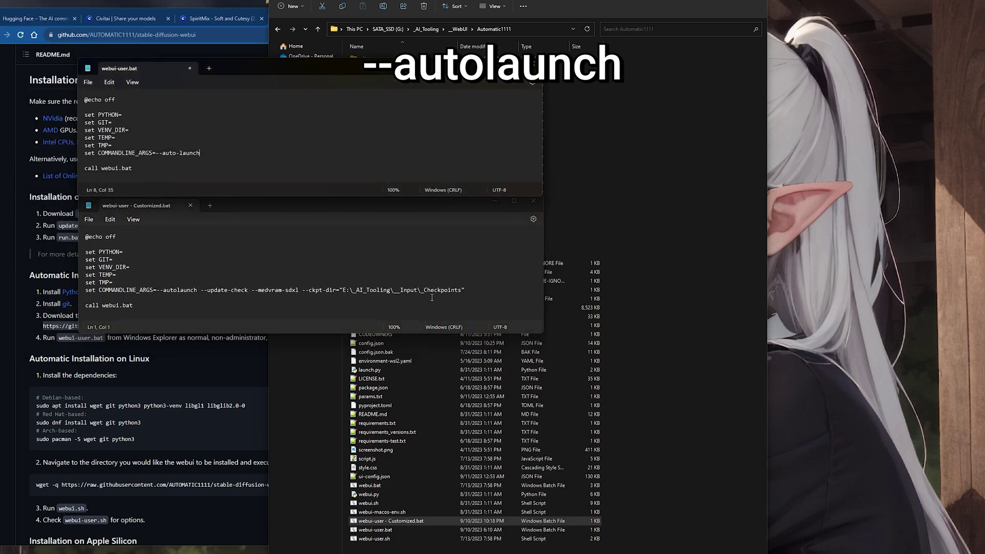
# Correct the launch argument in webui-user.bat to --autolaunch and append --update-check after it
pyautogui.click(175, 291)
pyautogui.click(180, 153)
pyautogui.press('BackSpace')
pyautogui.press('Right')
pyautogui.press('Right')
pyautogui.press('Right')
pyautogui.write('--update-check')
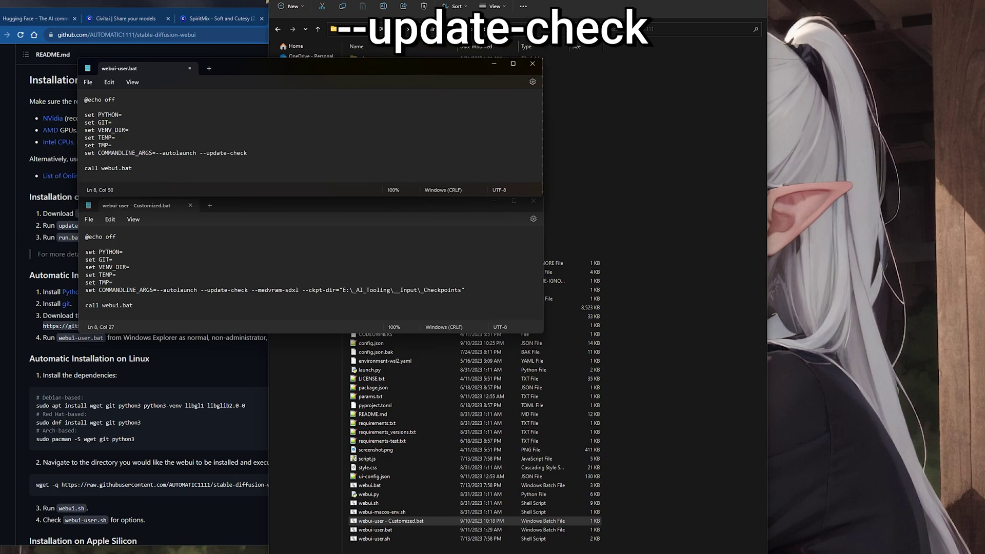
# Append --medvram-sdxl to the end of the COMMANDLINE_ARGS line in webui-user.bat
pyautogui.click(288, 170)
pyautogui.click(312, 153)
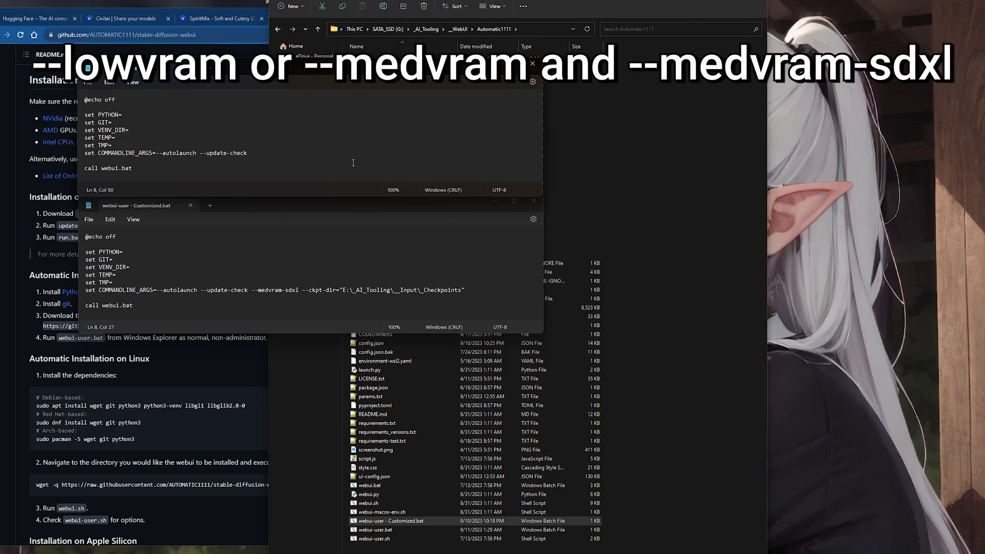
pyautogui.write('--medvram-sdxl')
pyautogui.write('--lowvram --medvram')
pyautogui.hotkey('ctrl', 'shift', 'Left')
pyautogui.hotkey('ctrl', 'shift', 'Left')
pyautogui.hotkey('ctrl', 'shift', 'Left')
pyautogui.press('BackSpace')
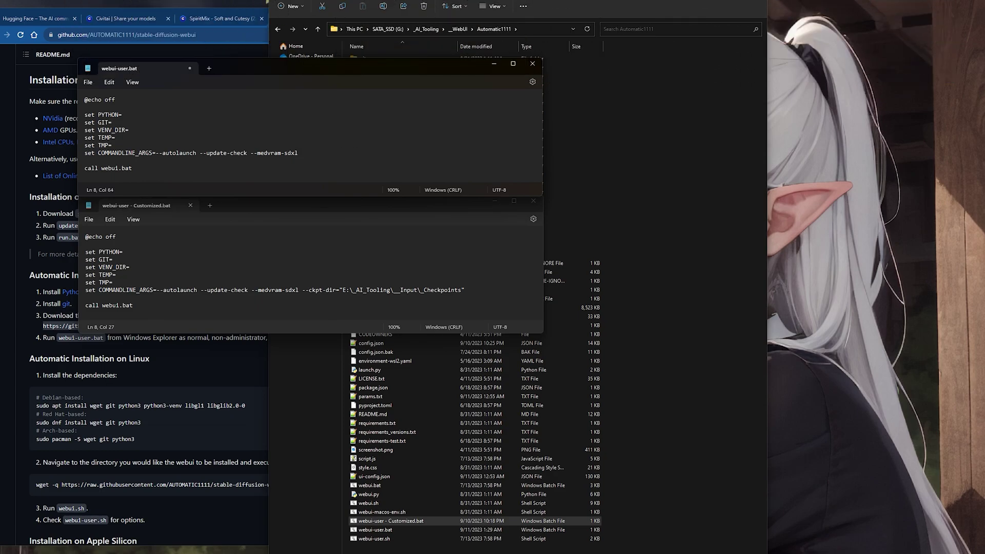
# Examine the --ckpt-dir argument and its checkpoint folder path in webui-user - Customized.bat
pyautogui.click(310, 291)
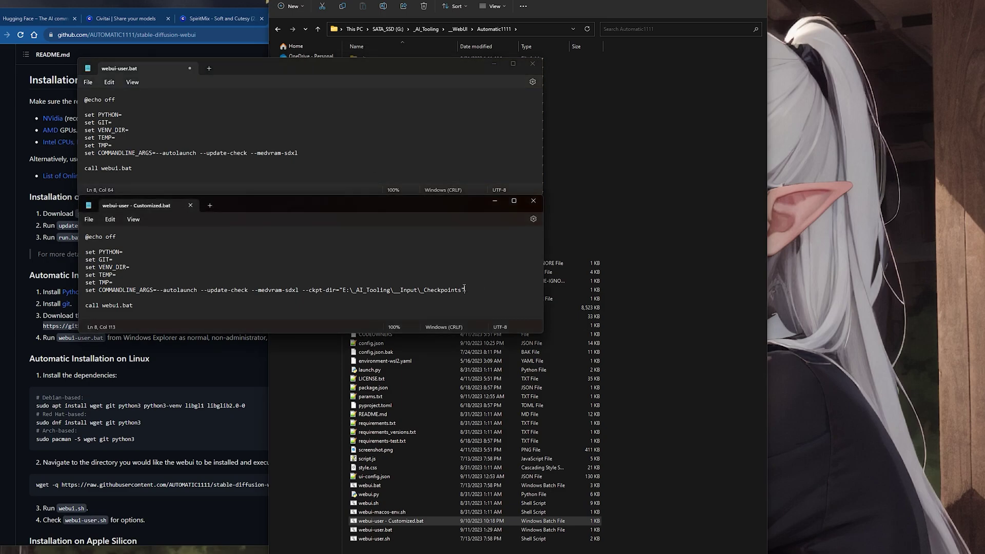
pyautogui.hotkey('shift', 'End')
pyautogui.moveTo(310, 291); pyautogui.dragTo(305, 296)
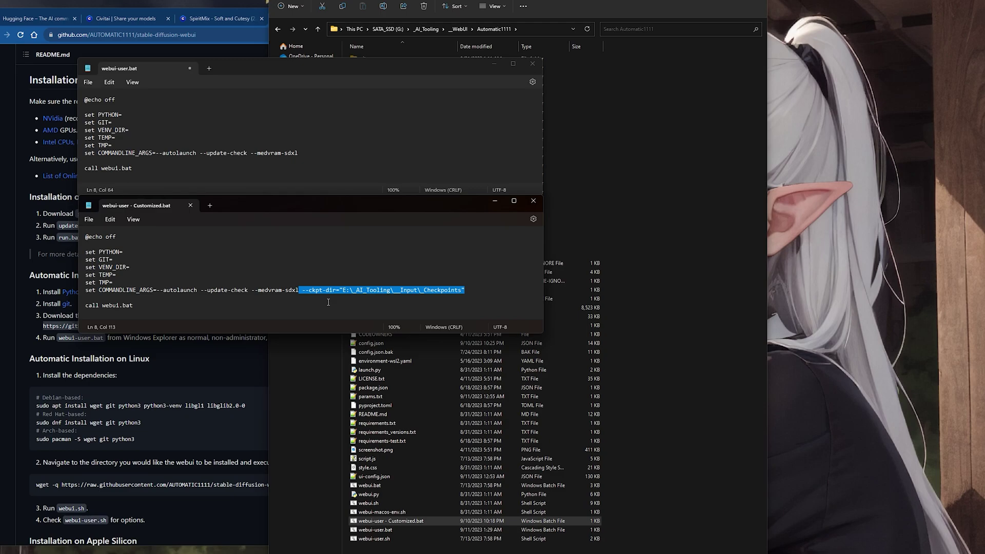
pyautogui.click(491, 302)
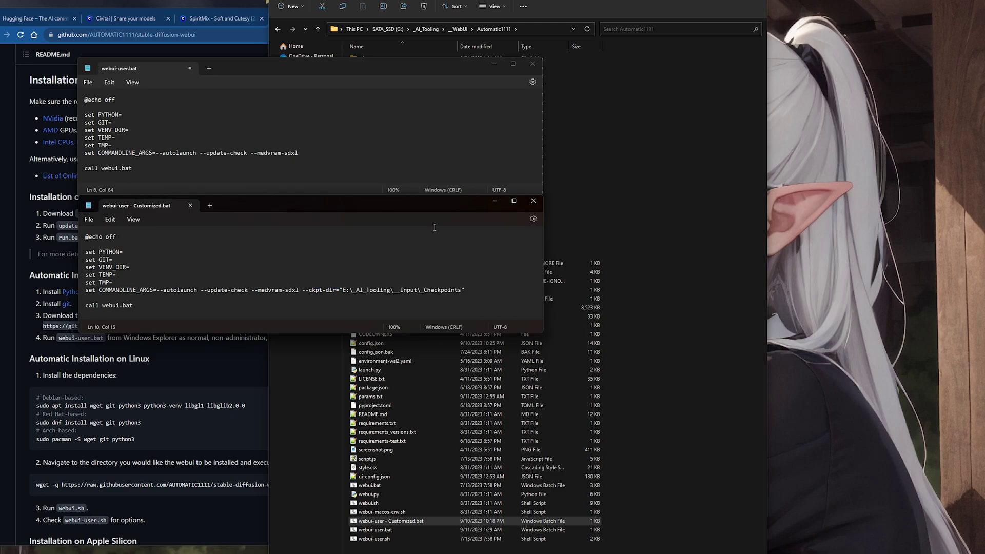
# Save webui-user.bat and close both batch file editor windows
pyautogui.click(367, 151)
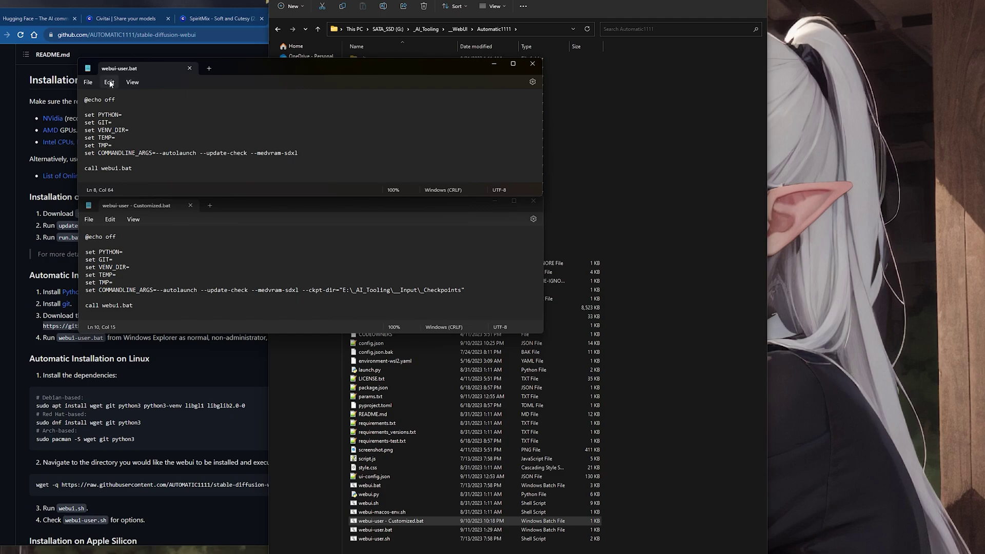
pyautogui.click(88, 82)
pyautogui.click(103, 141)
pyautogui.click(526, 67)
pyautogui.click(533, 201)
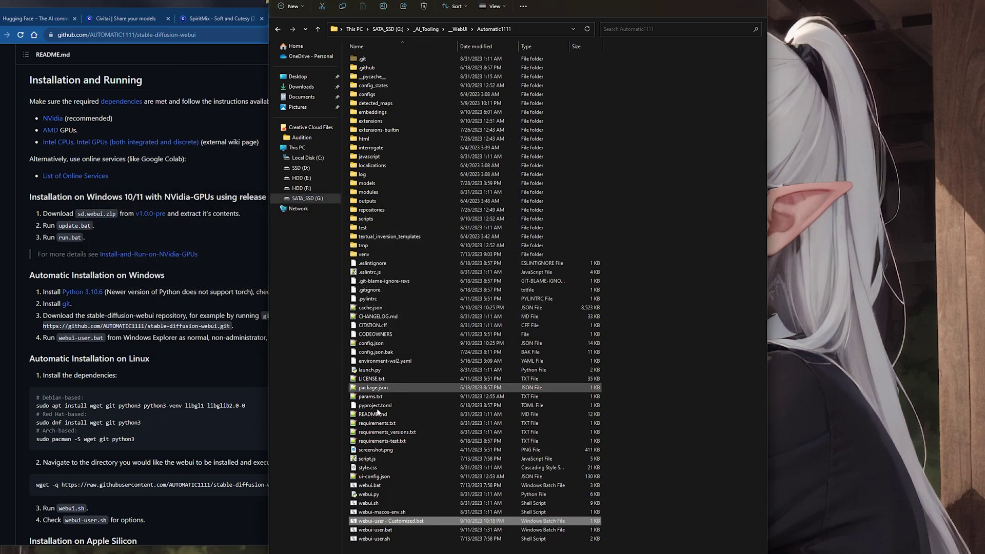
# Back up config.json as a copy named config - Copy.json.bak and delete the original config.json
pyautogui.click(370, 347)
pyautogui.moveTo(384, 347); pyautogui.dragTo(641, 383)
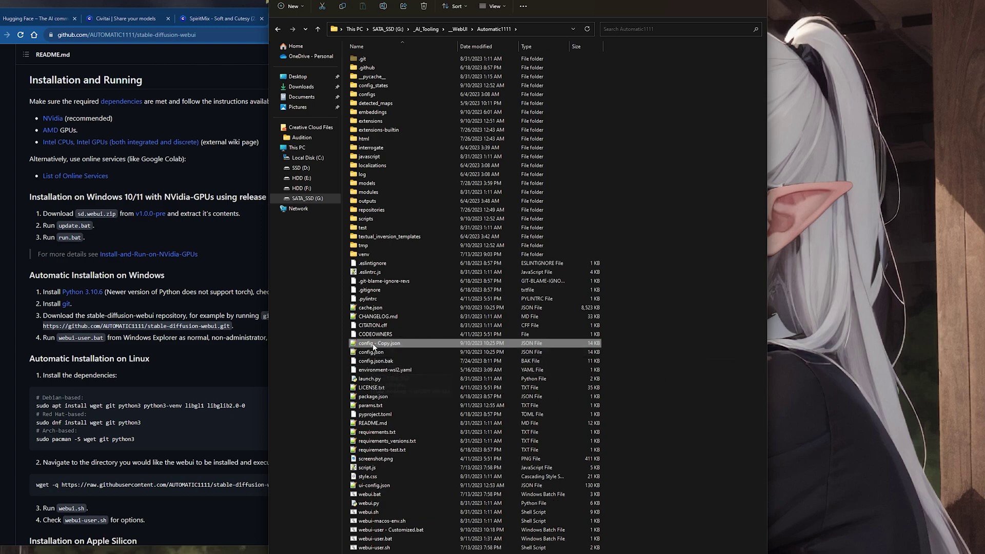
pyautogui.click(399, 344)
pyautogui.write('.json')
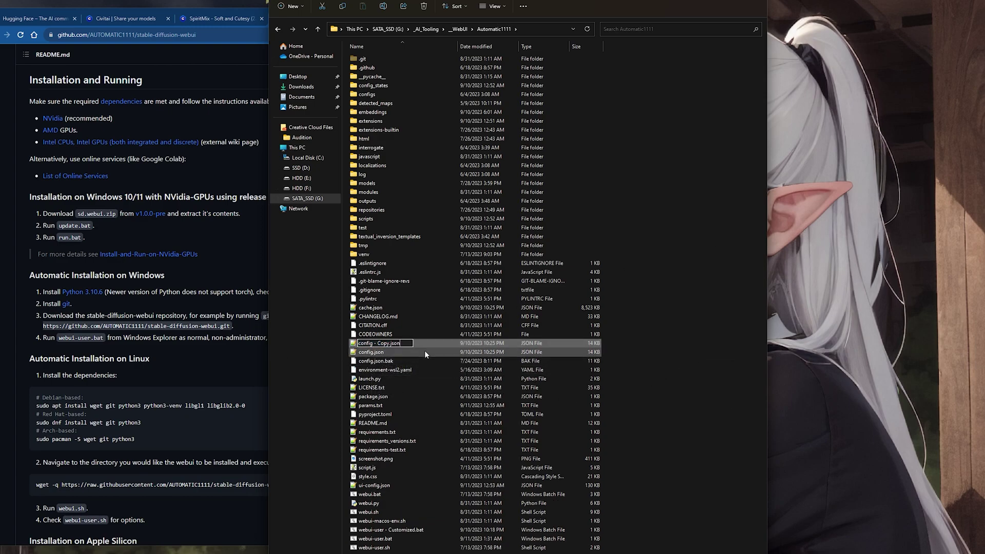
pyautogui.write('bak')
pyautogui.press('Return')
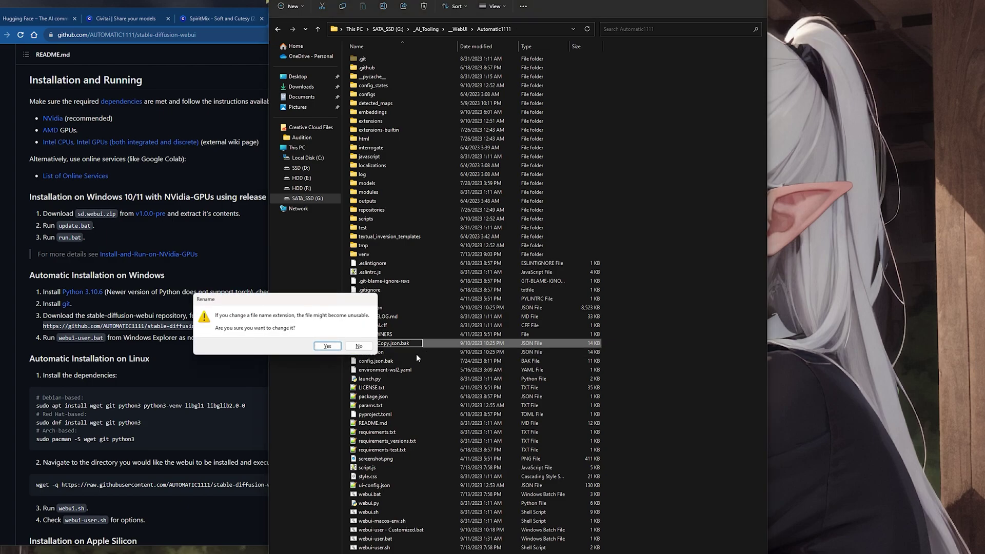
pyautogui.press('Return')
pyautogui.click(377, 352)
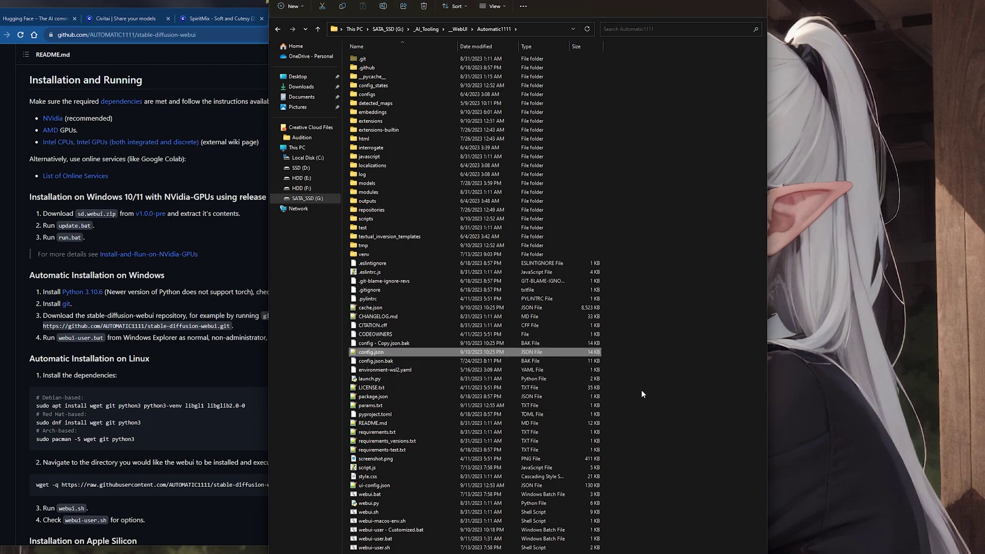
pyautogui.press('Delete')
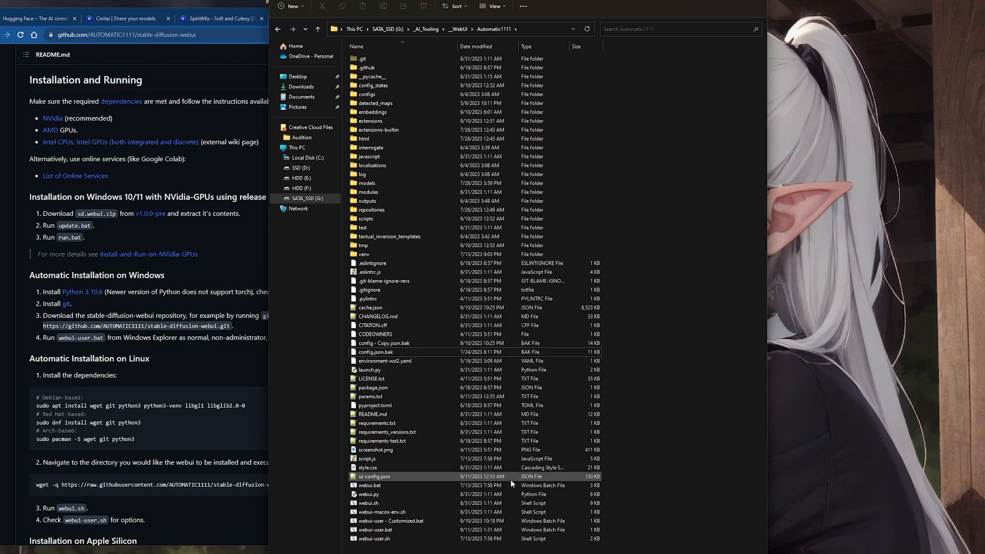
# Run webui-user.bat to launch the web UI and bring up a new, empty browser window
pyautogui.click(375, 530)
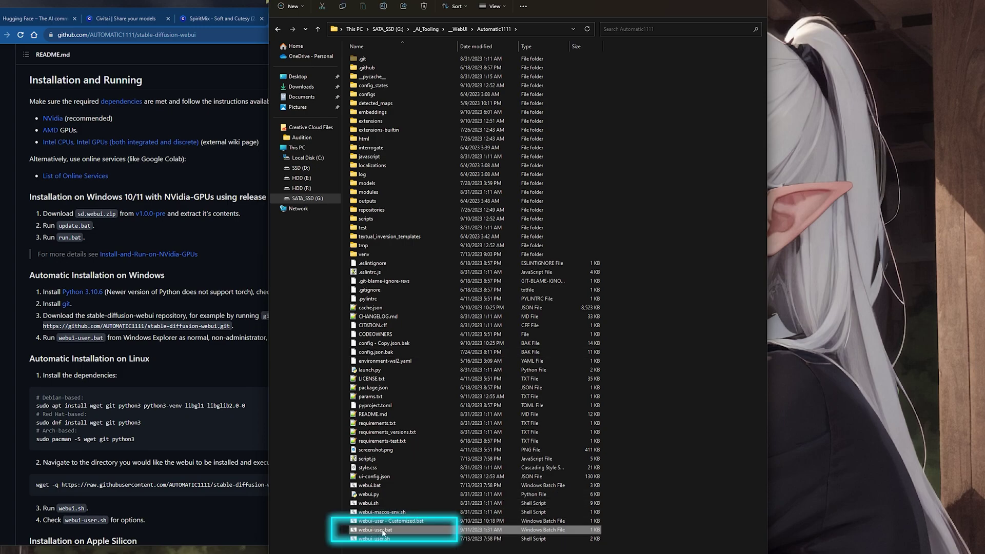
pyautogui.doubleClick(382, 530)
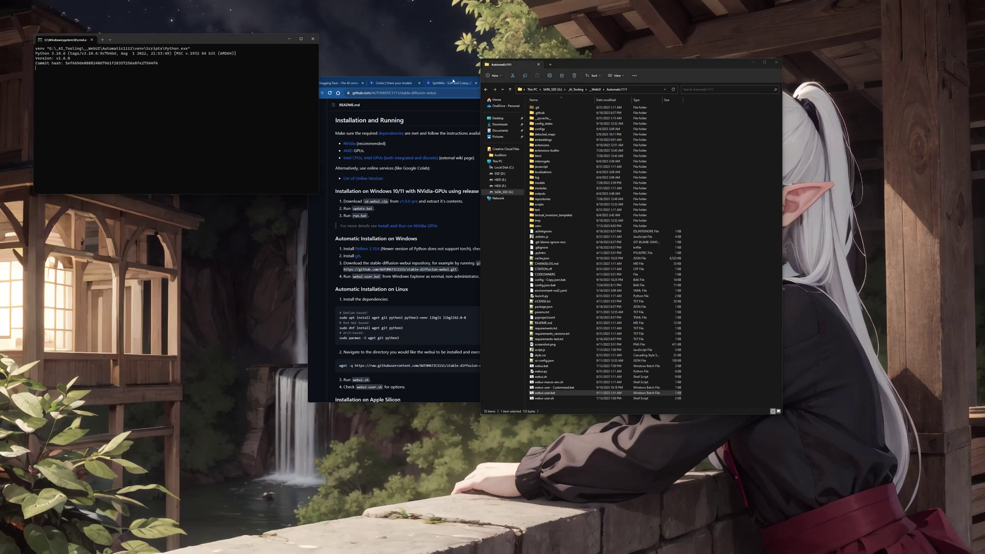
pyautogui.click(453, 81)
pyautogui.click(599, 83)
pyautogui.moveTo(575, 86); pyautogui.dragTo(303, 135)
pyautogui.click(633, 81)
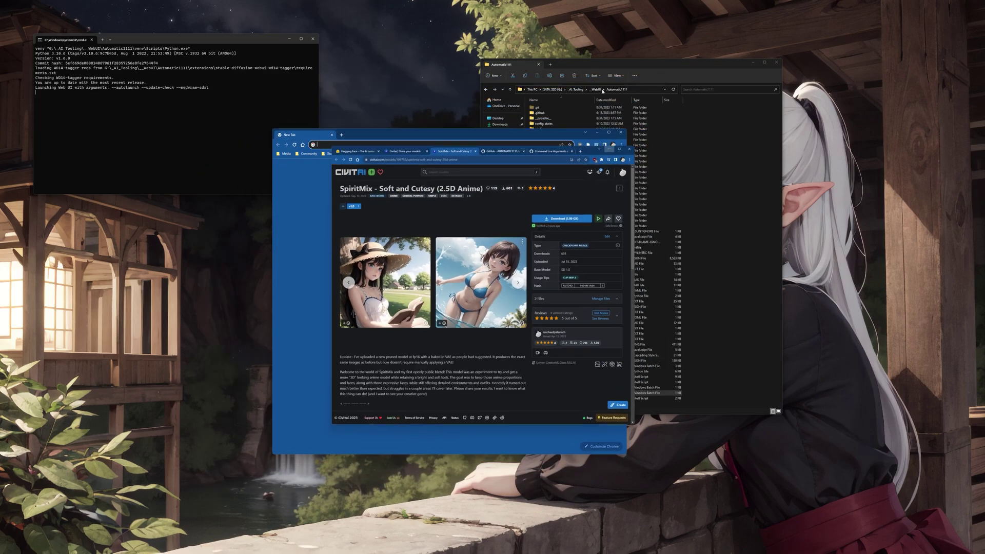
# Move the new browser window into free space and enlarge it to show the whole Stable Diffusion page
pyautogui.moveTo(490, 137); pyautogui.dragTo(473, 129)
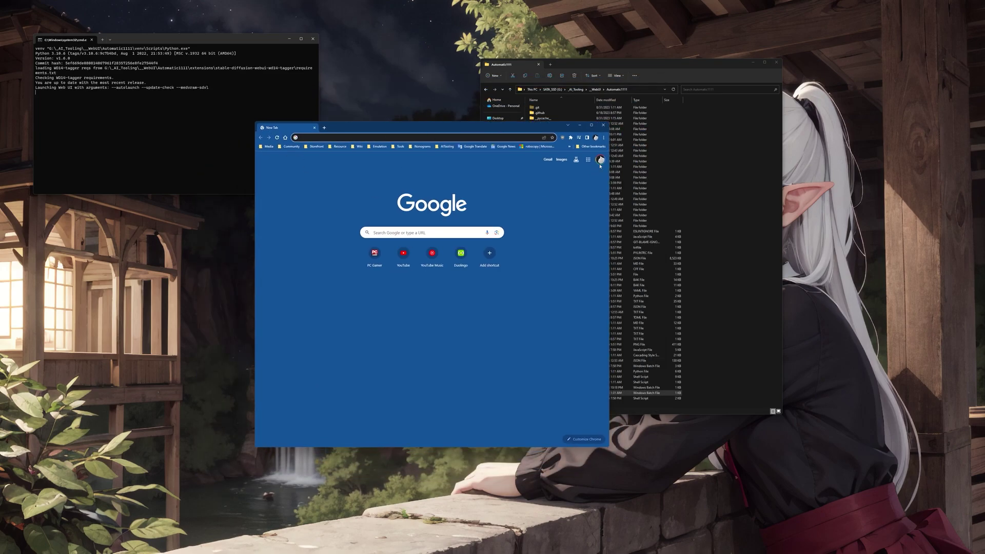
pyautogui.moveTo(609, 161); pyautogui.dragTo(729, 161)
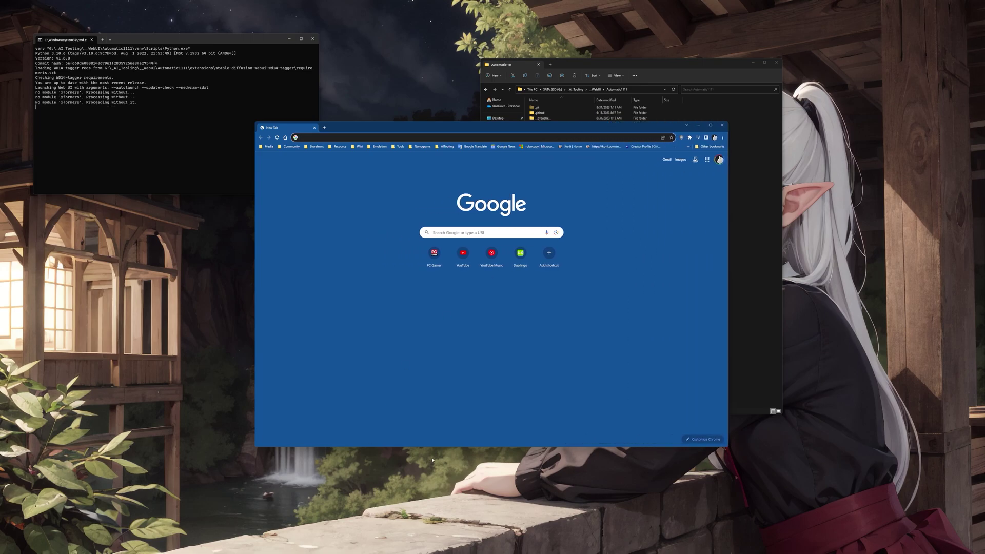
pyautogui.moveTo(457, 449); pyautogui.dragTo(453, 464)
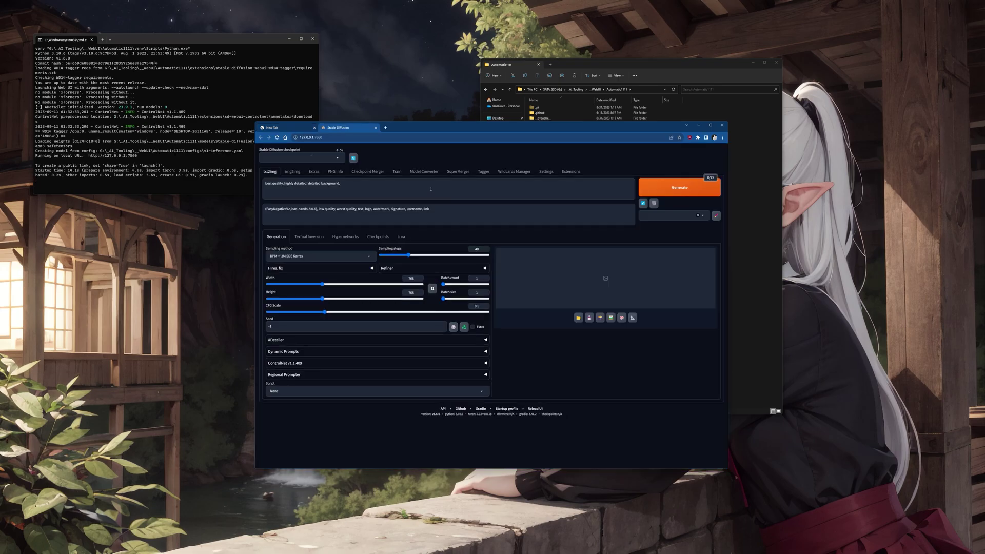
pyautogui.moveTo(481, 128); pyautogui.dragTo(412, 130)
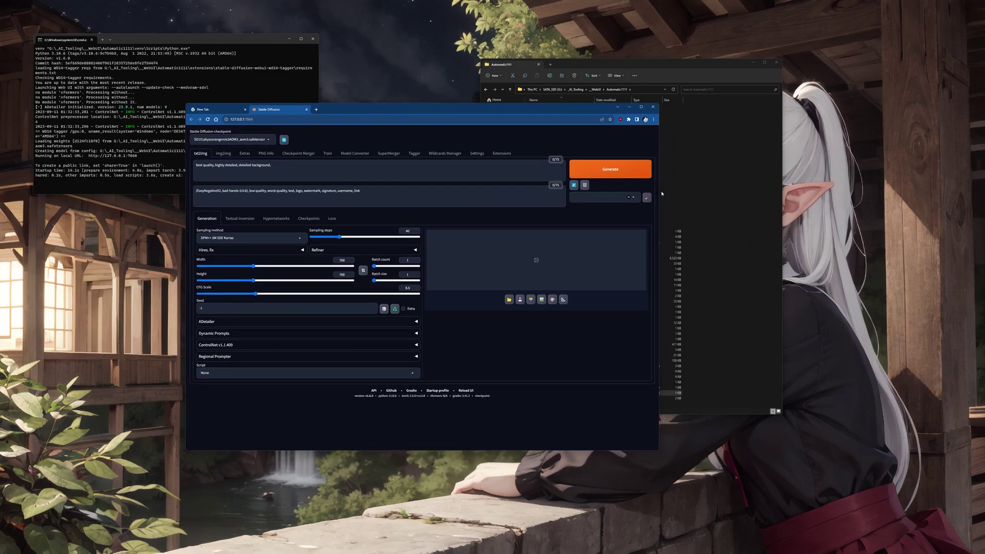
pyautogui.moveTo(661, 190); pyautogui.dragTo(831, 185)
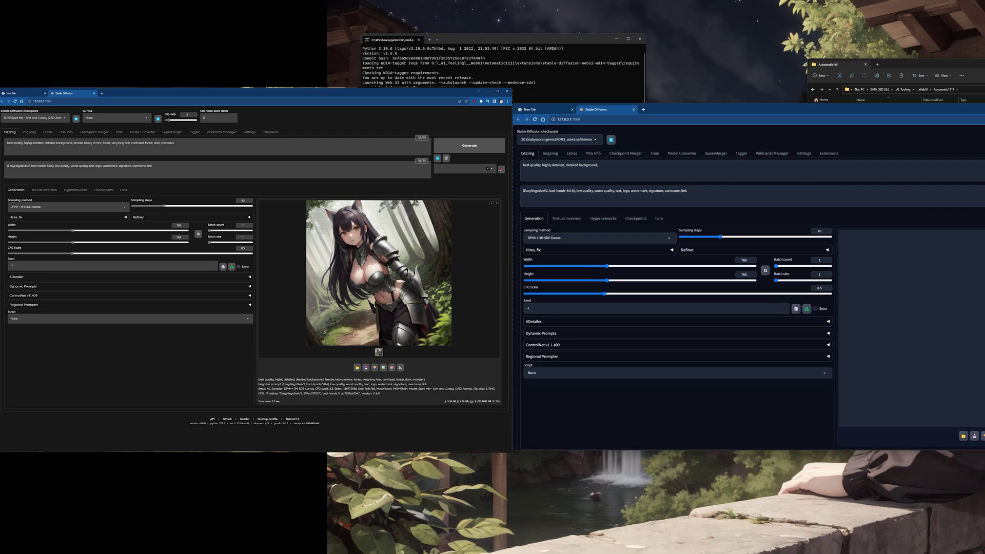
pyautogui.moveTo(830, 451); pyautogui.dragTo(830, 501)
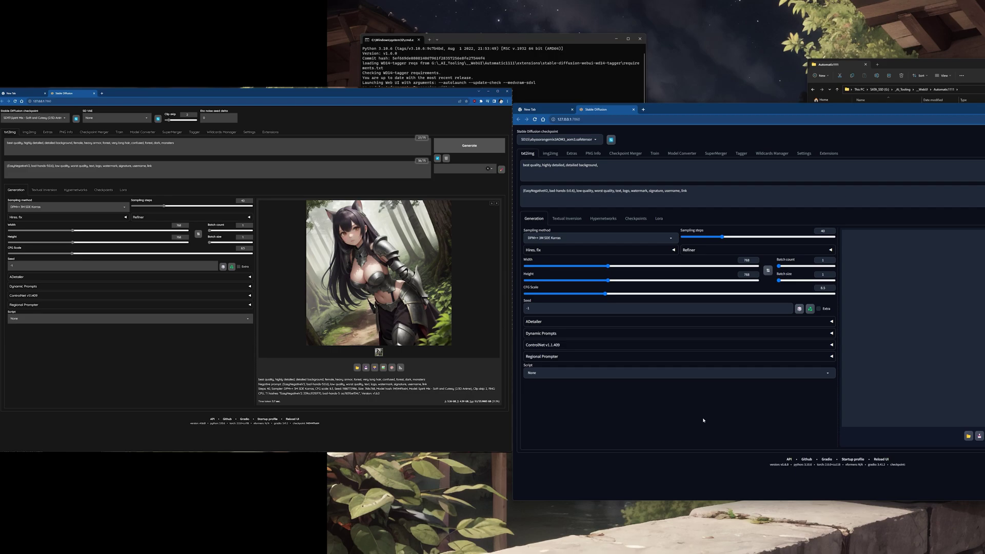
pyautogui.click(919, 65)
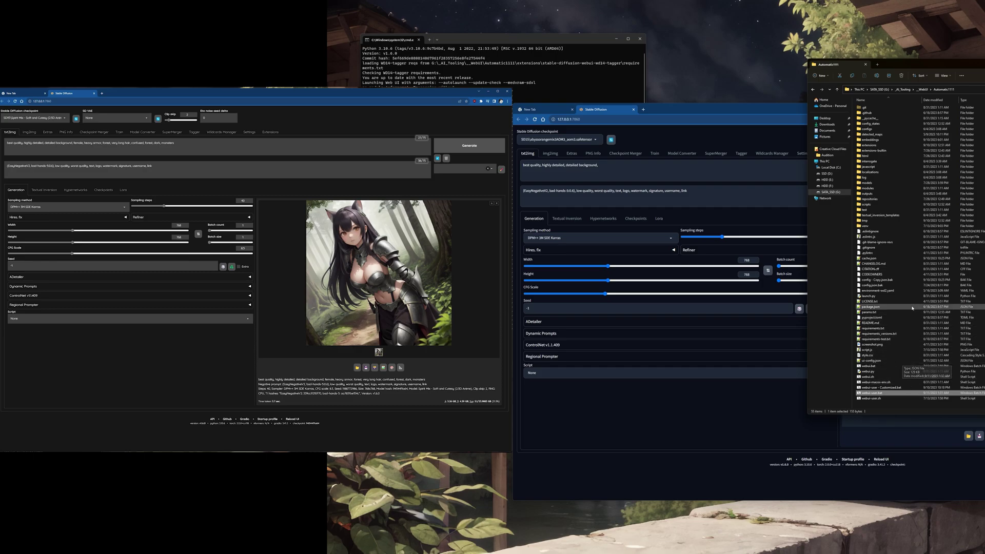
pyautogui.click(741, 446)
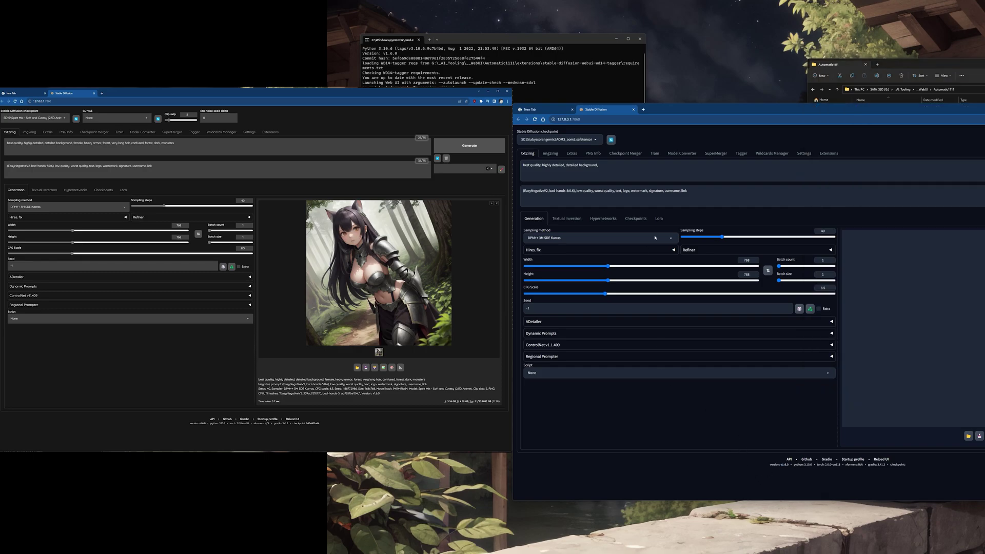
# Clear the negative prompt and the prompt on the txt2img page
pyautogui.moveTo(711, 192); pyautogui.dragTo(521, 190)
pyautogui.click(521, 191)
pyautogui.hotkey('ctrl', 'a')
pyautogui.press('BackSpace')
pyautogui.click(651, 172)
pyautogui.hotkey('ctrl', 'a')
pyautogui.press('BackSpace')
# Set the sampling method to Euler a and the sampling steps to 20
pyautogui.click(587, 239)
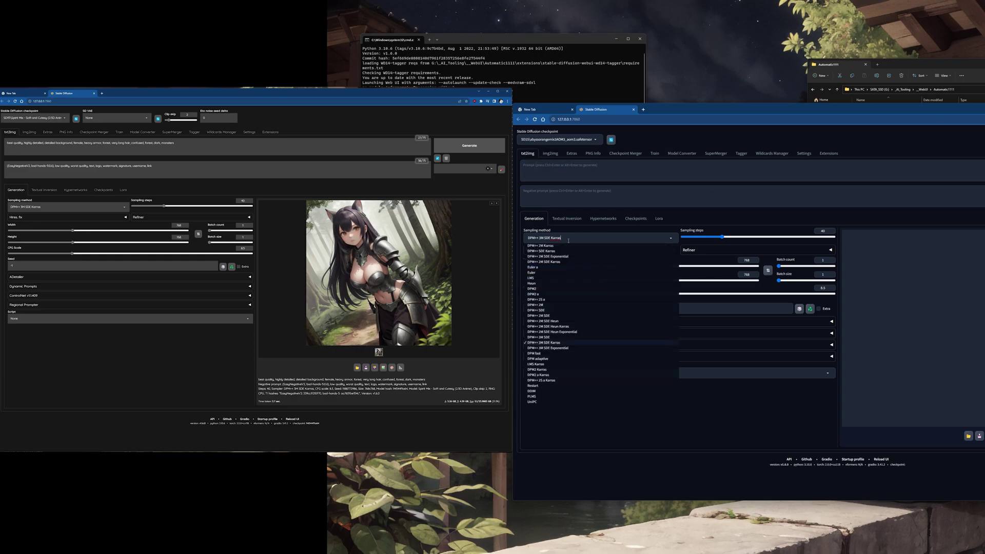
pyautogui.click(533, 267)
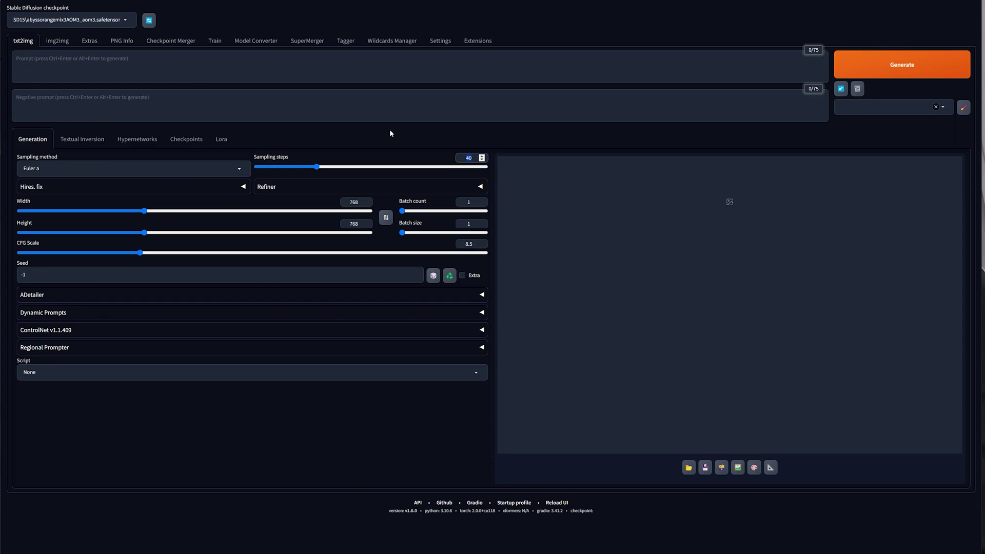
pyautogui.write('20')
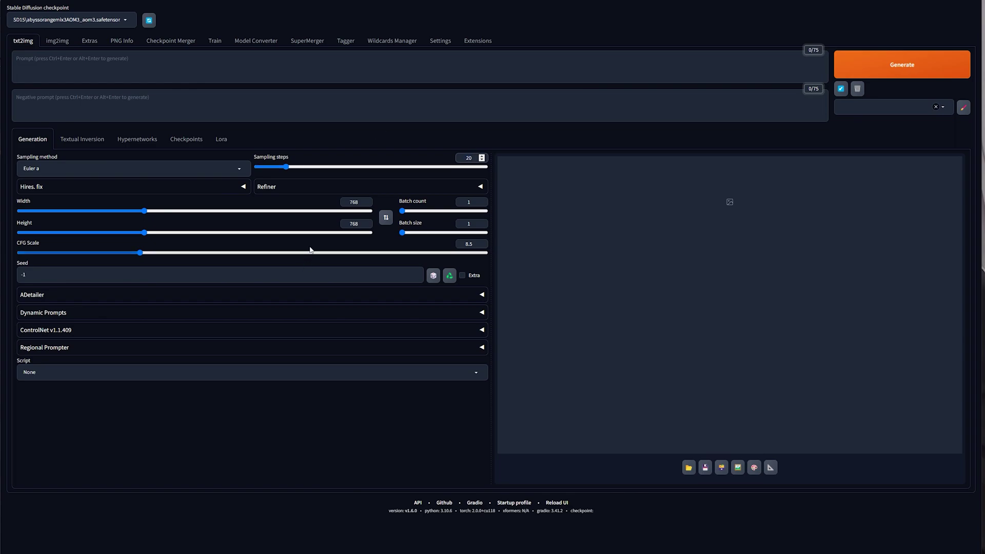
# Set the image width and height to 512 and the CFG scale to 7
pyautogui.doubleClick(354, 201)
pyautogui.write('512')
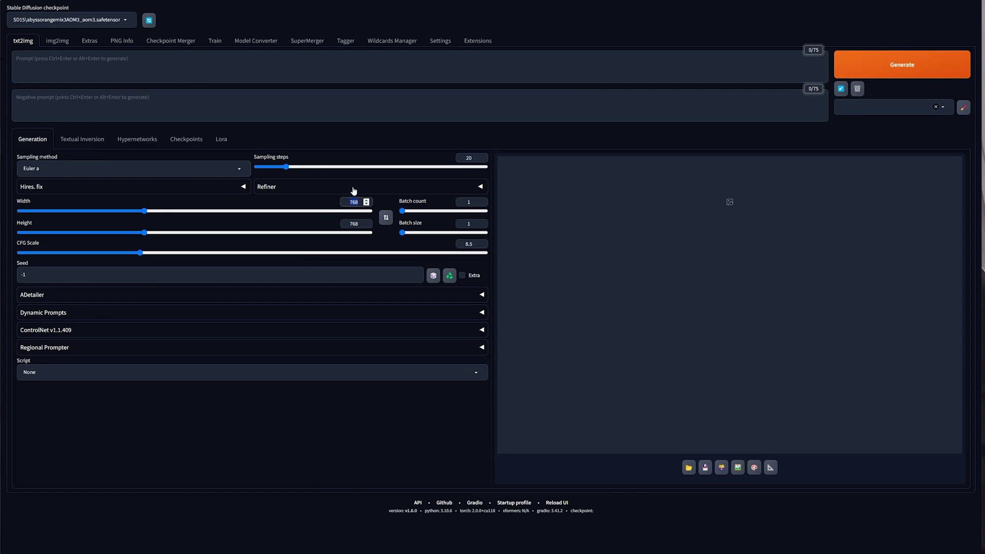
pyautogui.doubleClick(352, 224)
pyautogui.write('512')
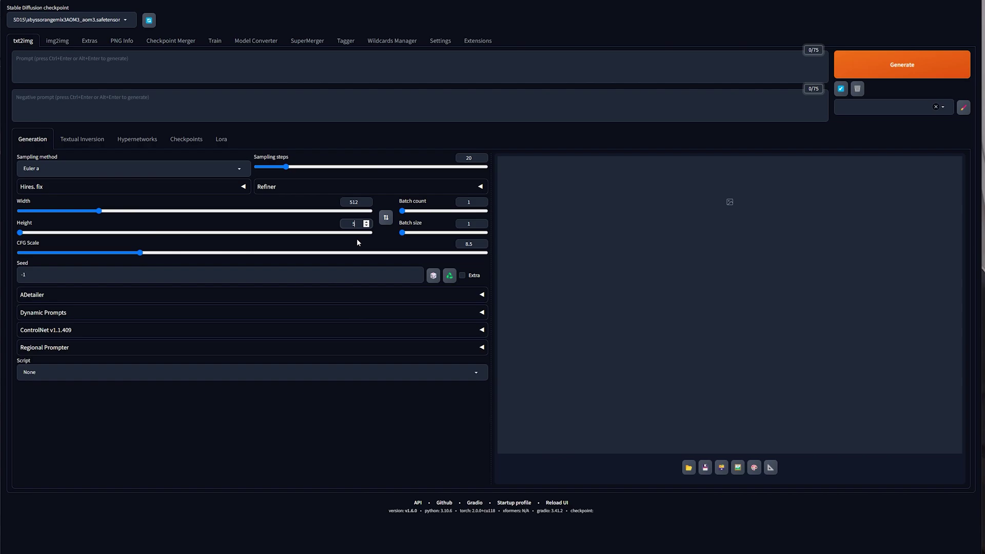
pyautogui.moveTo(475, 245); pyautogui.dragTo(292, 249)
pyautogui.write('7')
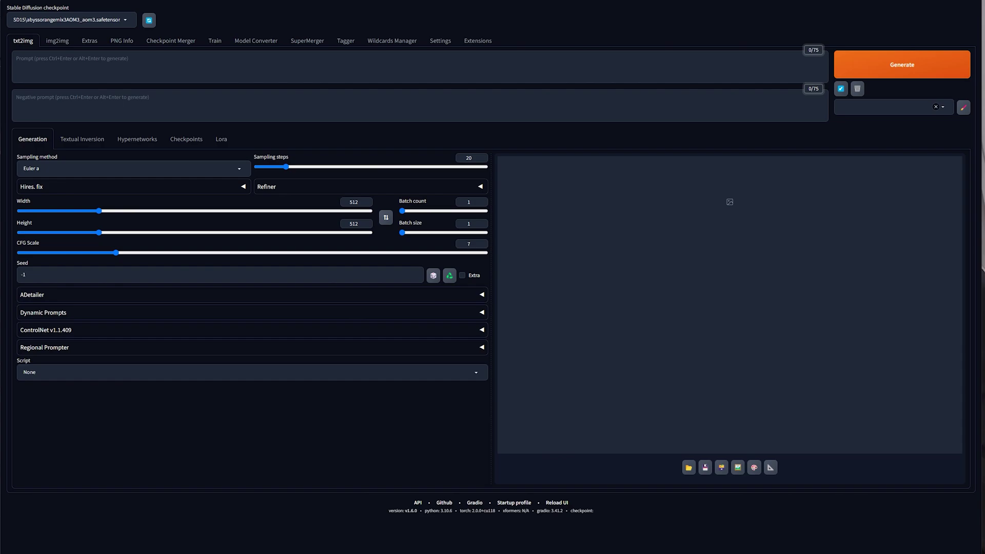
# Review the available models in the Stable Diffusion checkpoint list, keeping the current selection
pyautogui.click(116, 19)
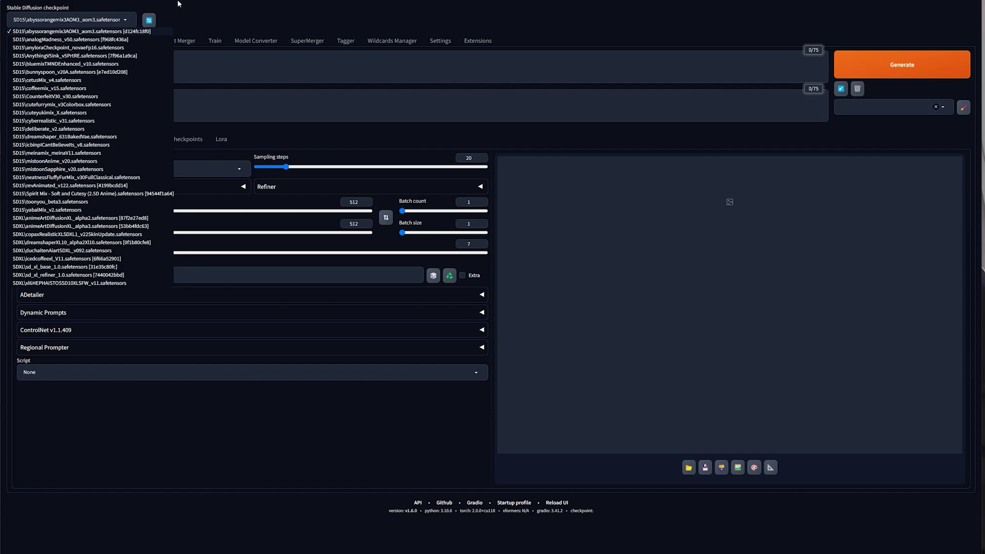
pyautogui.click(202, 22)
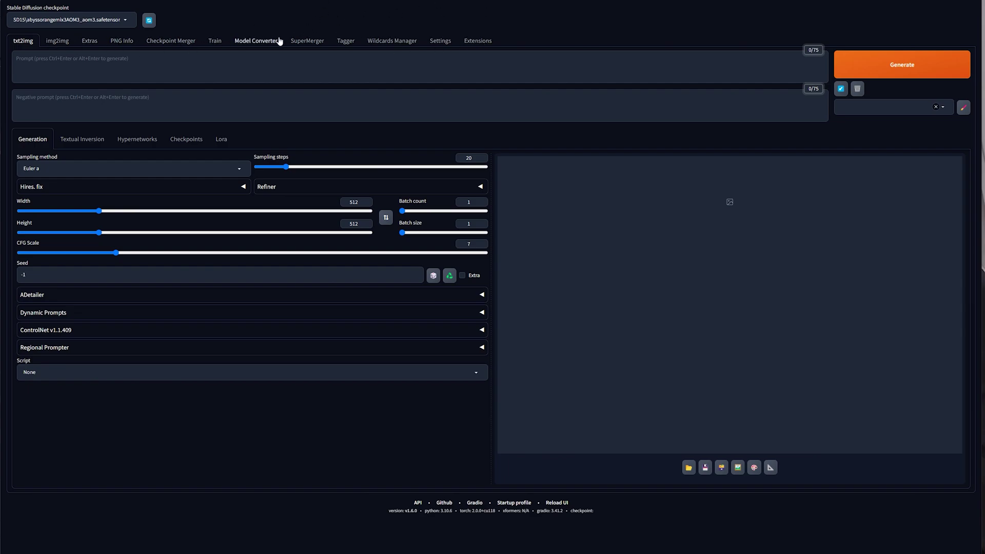
# Open the web UI settings in a narrower browser window and apply the settings
pyautogui.click(436, 43)
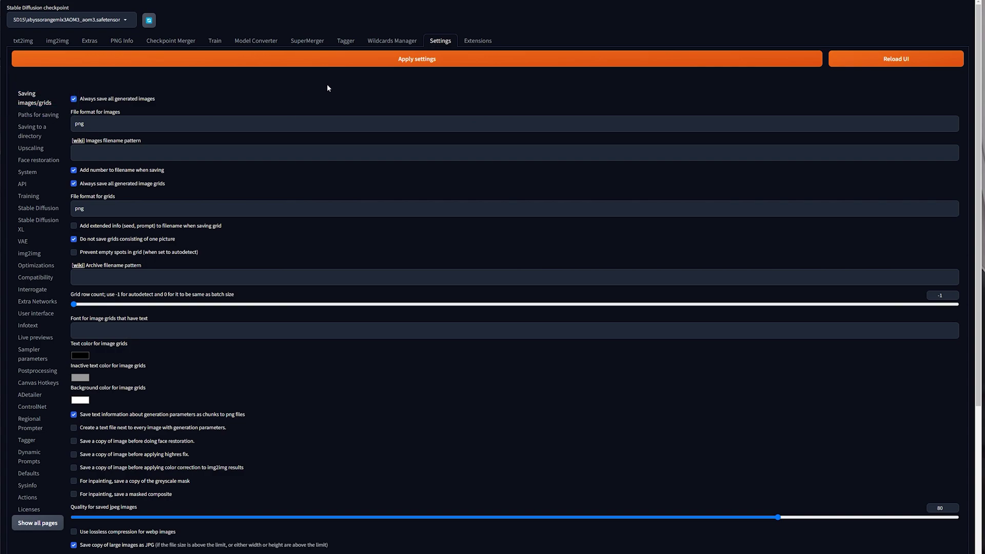
pyautogui.moveTo(978, 103); pyautogui.dragTo(457, 129)
pyautogui.moveTo(224, 1); pyautogui.dragTo(462, 1)
pyautogui.moveTo(696, 12); pyautogui.dragTo(765, 12)
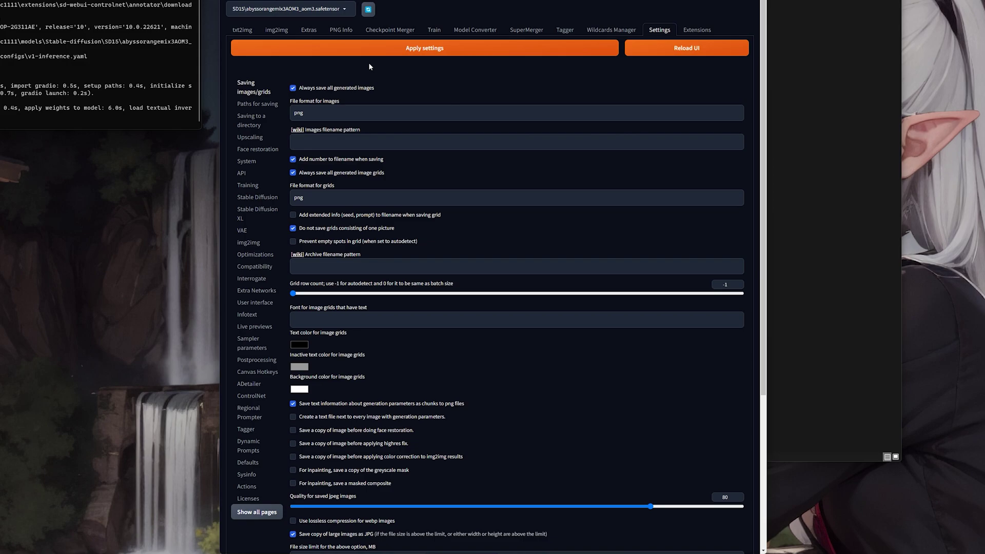
pyautogui.click(411, 53)
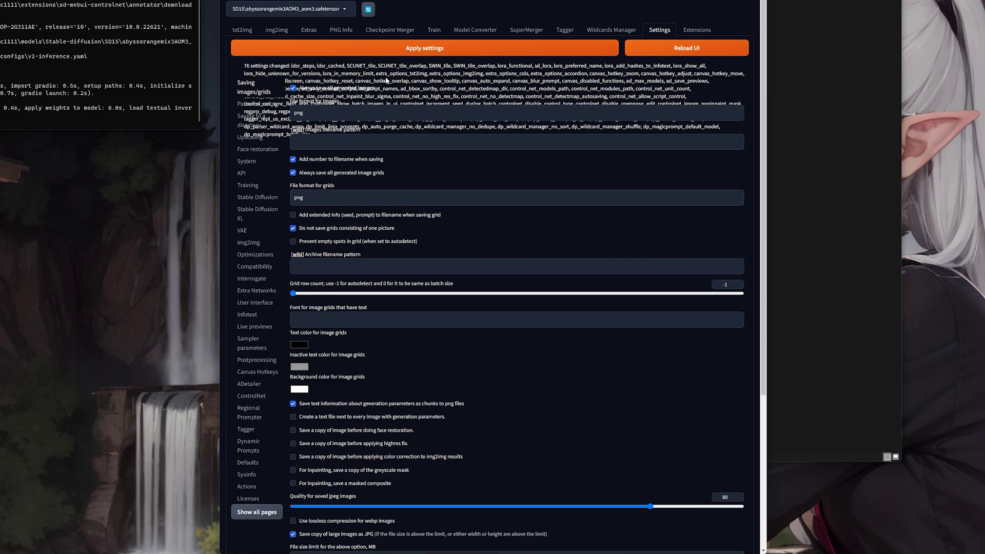
# Reload the UI from the settings page with the browser window kept narrow, and reopen the settings
pyautogui.click(242, 31)
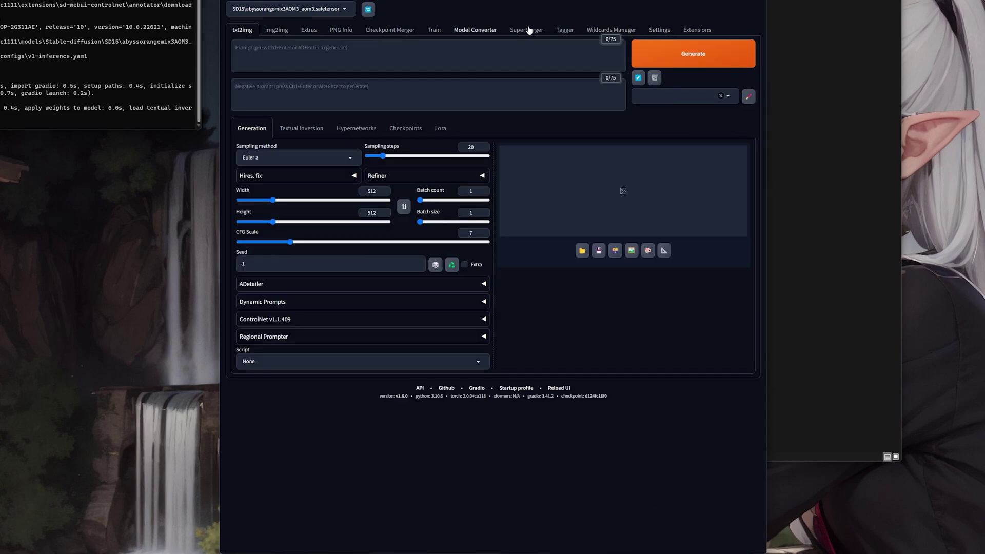
pyautogui.click(660, 29)
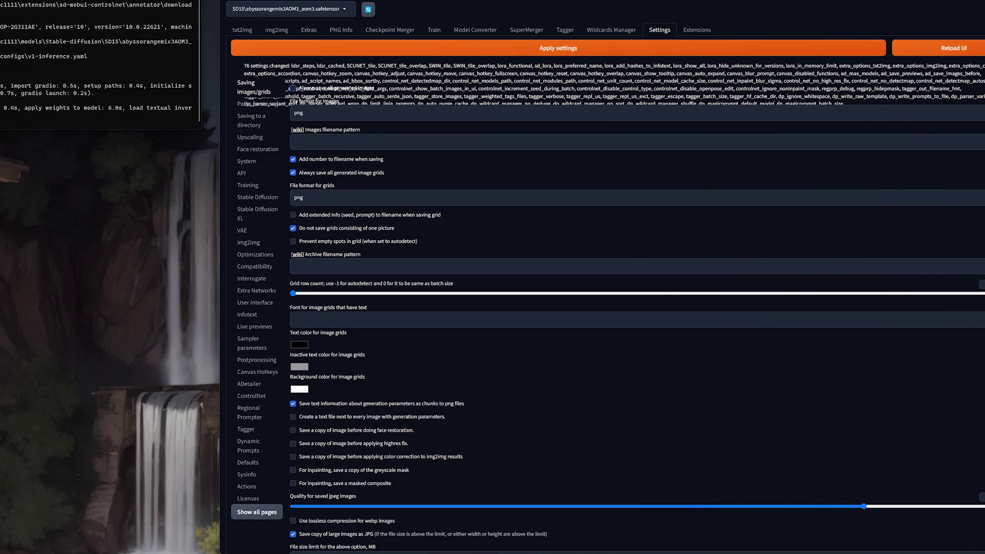
pyautogui.moveTo(984, 49); pyautogui.dragTo(764, 49)
pyautogui.click(678, 53)
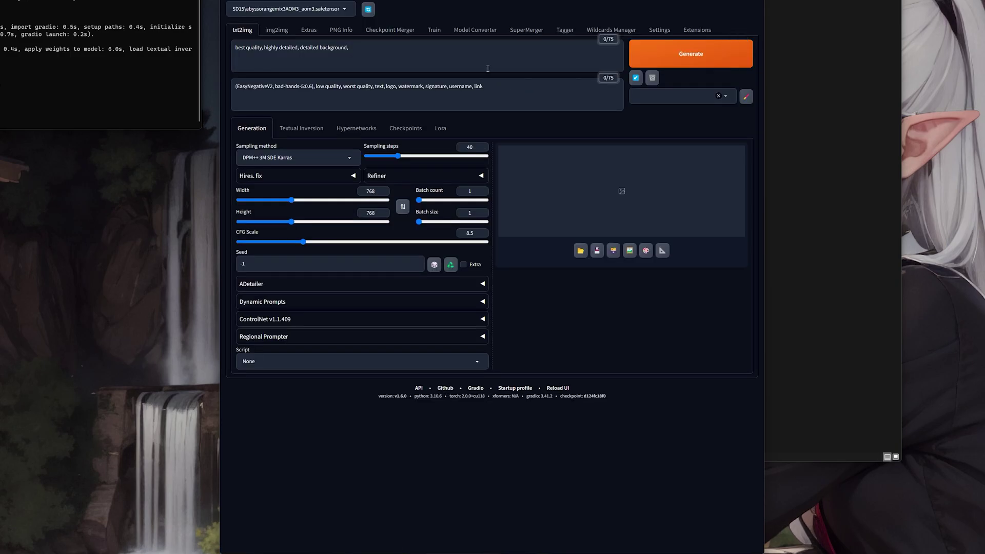
pyautogui.click(660, 30)
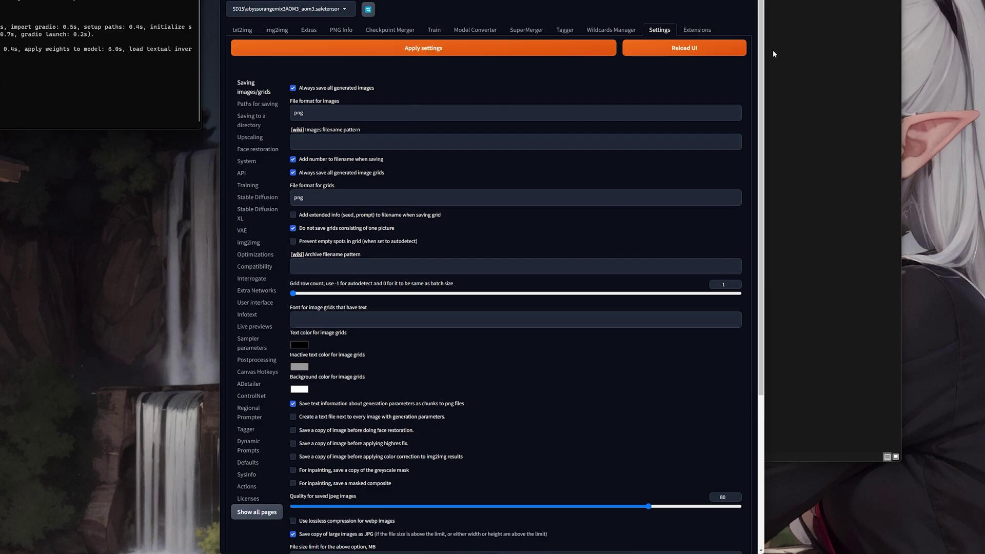
pyautogui.moveTo(767, 60)
pyautogui.mouseDown()
pyautogui.moveTo(737, 61)
pyautogui.moveTo(769, 60)
pyautogui.mouseUp()
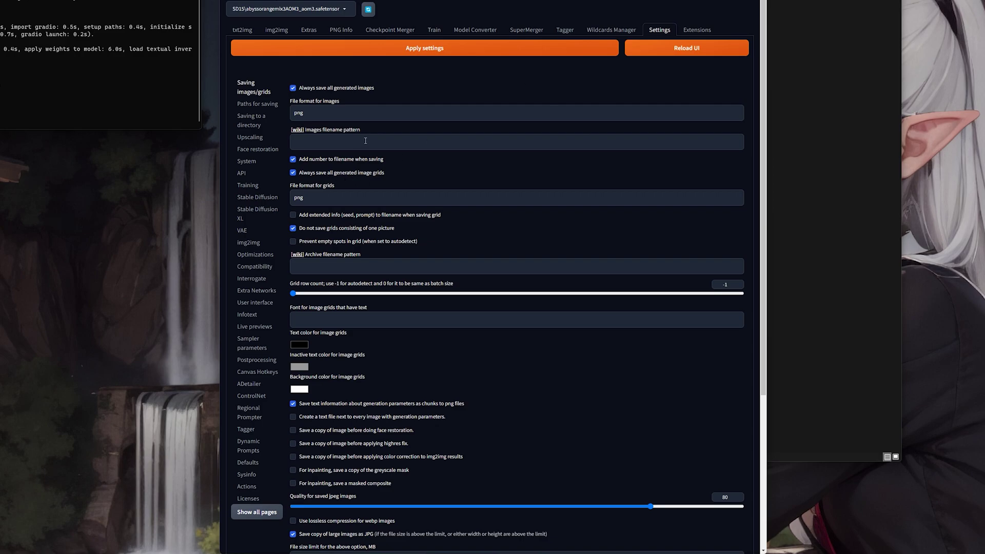
# Enable saving a copy of the image before face restoration and before color correction of img2img results, leaving the highres fix copy off
pyautogui.scroll(-4, 434, 168)
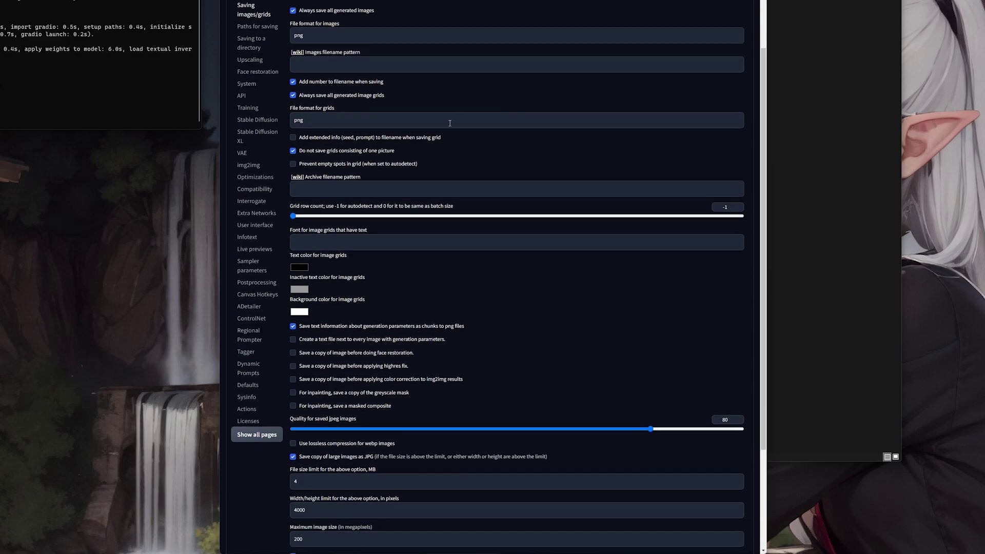
pyautogui.scroll(-1, 442, 156)
pyautogui.scroll(3, 416, 135)
pyautogui.scroll(-3, 377, 123)
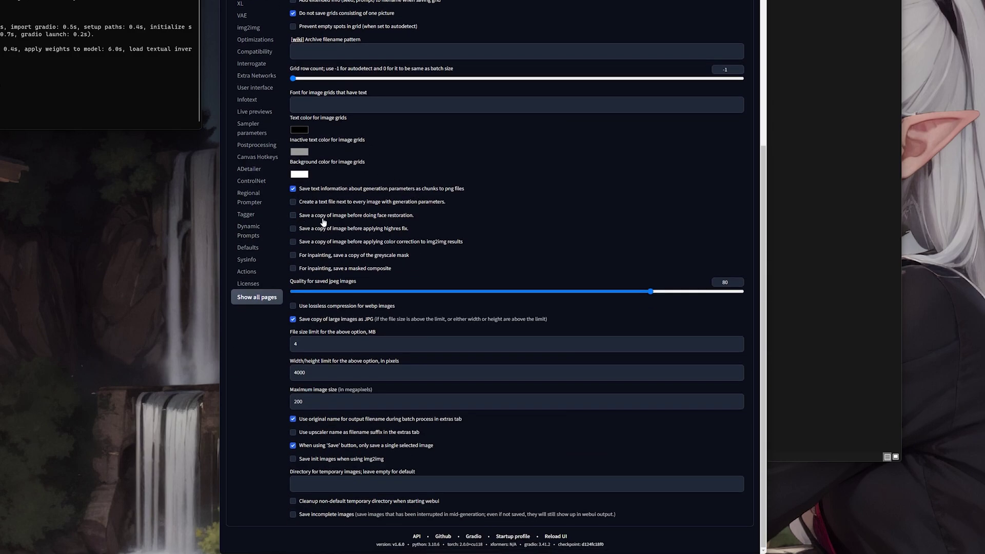
pyautogui.click(400, 220)
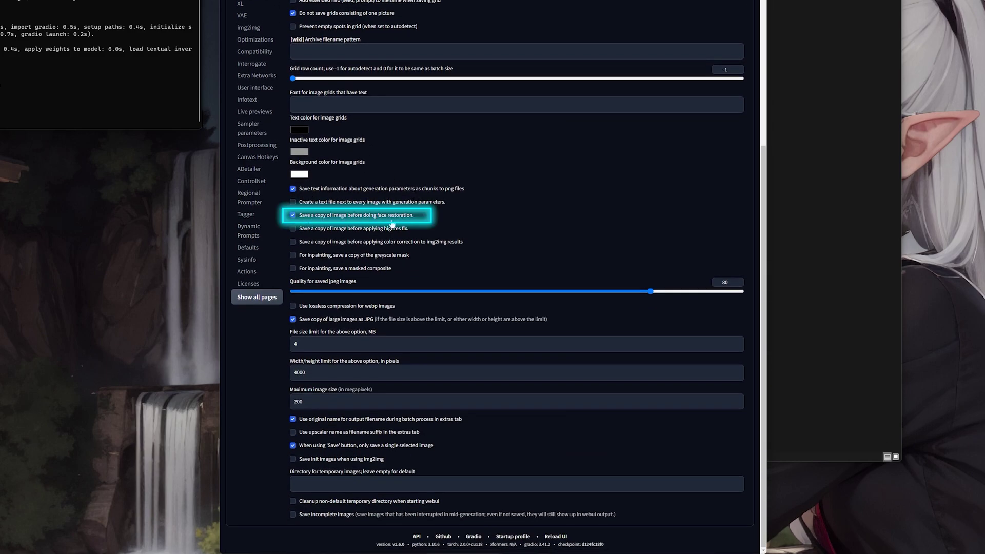
pyautogui.click(398, 232)
pyautogui.click(312, 234)
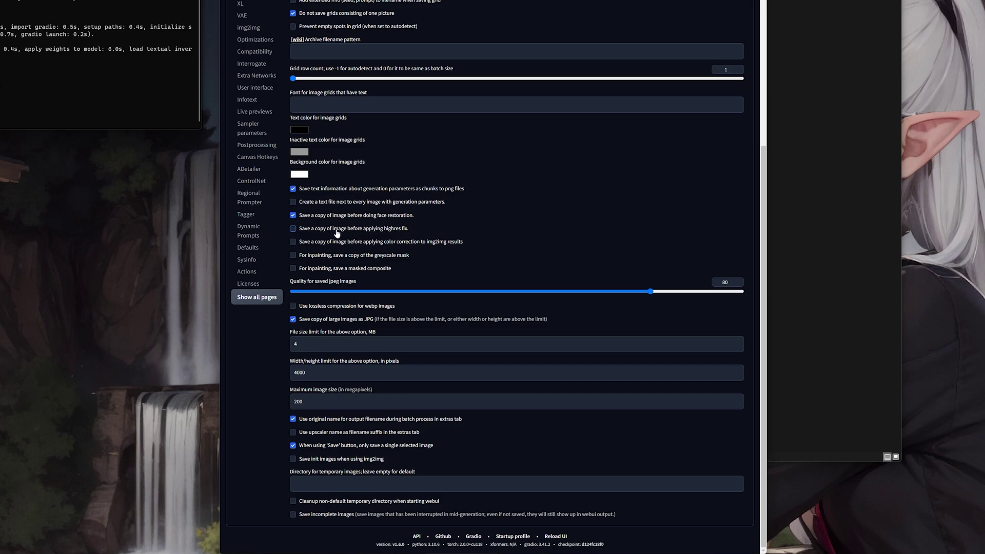
pyautogui.click(307, 247)
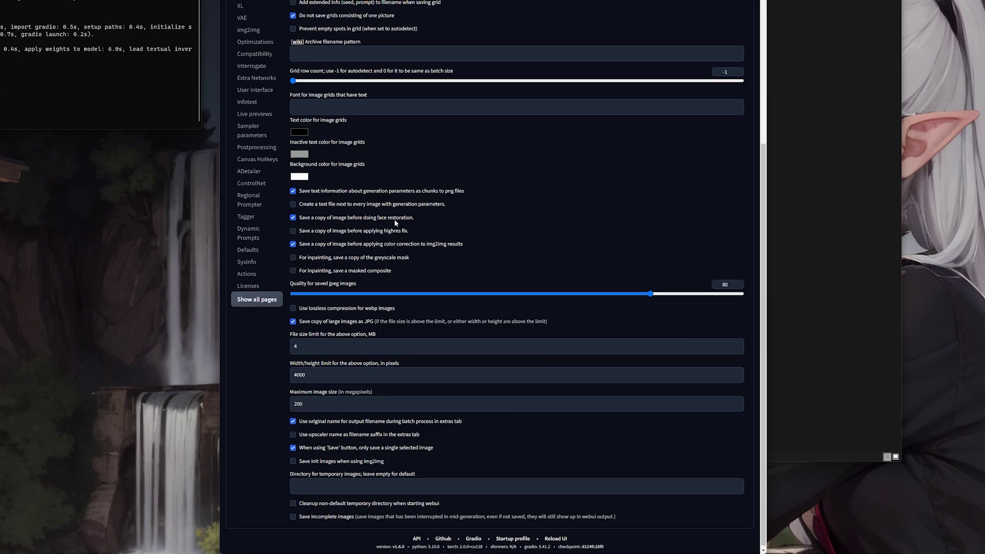
# Enable lossless compression for webp images and disable saving a copy of large images as JPG
pyautogui.scroll(3, 482, 241)
pyautogui.scroll(-3, 393, 314)
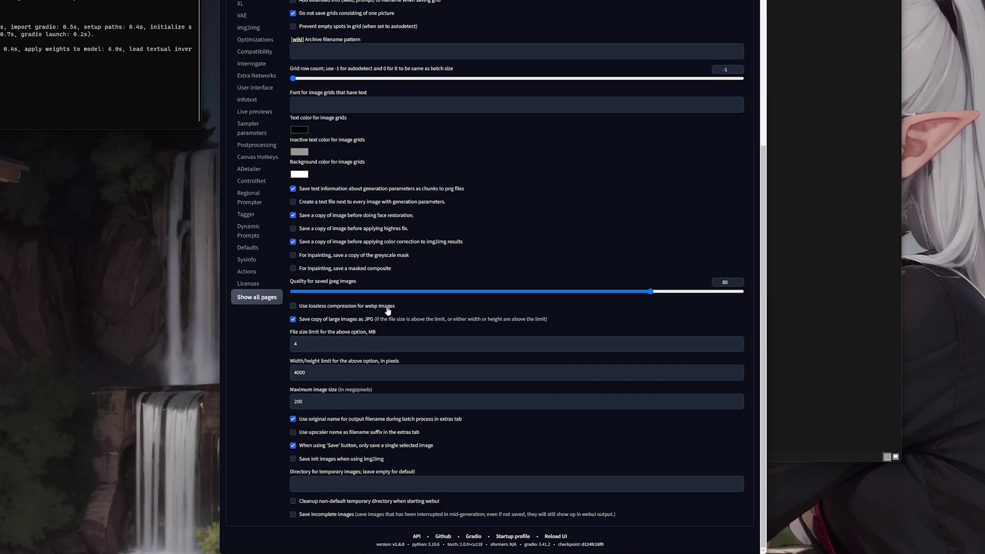
pyautogui.click(357, 311)
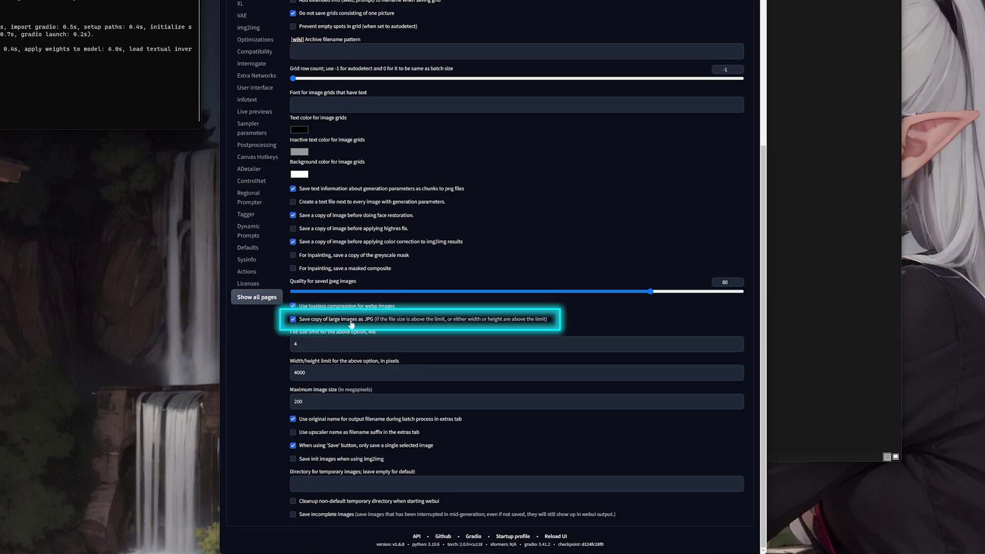
pyautogui.click(341, 323)
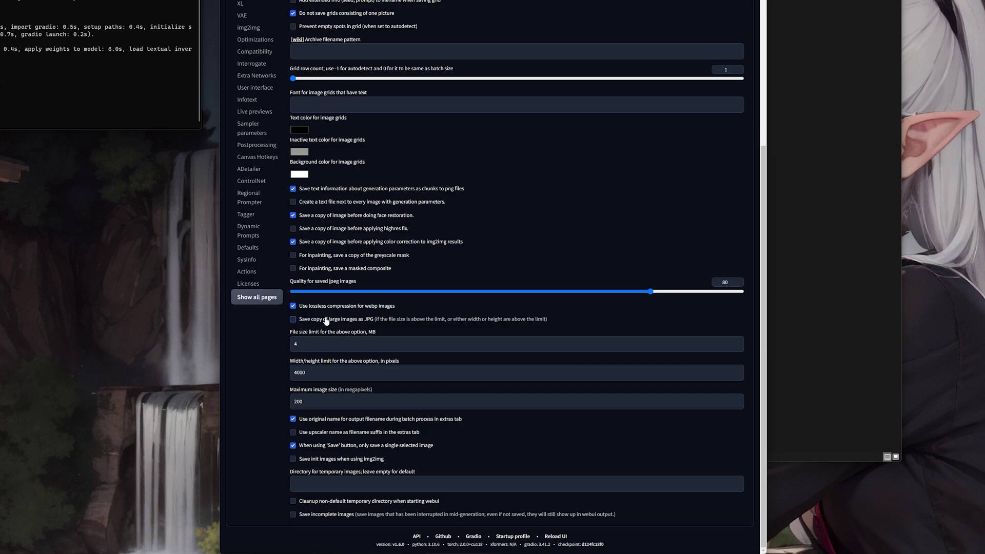
pyautogui.scroll(3, 436, 324)
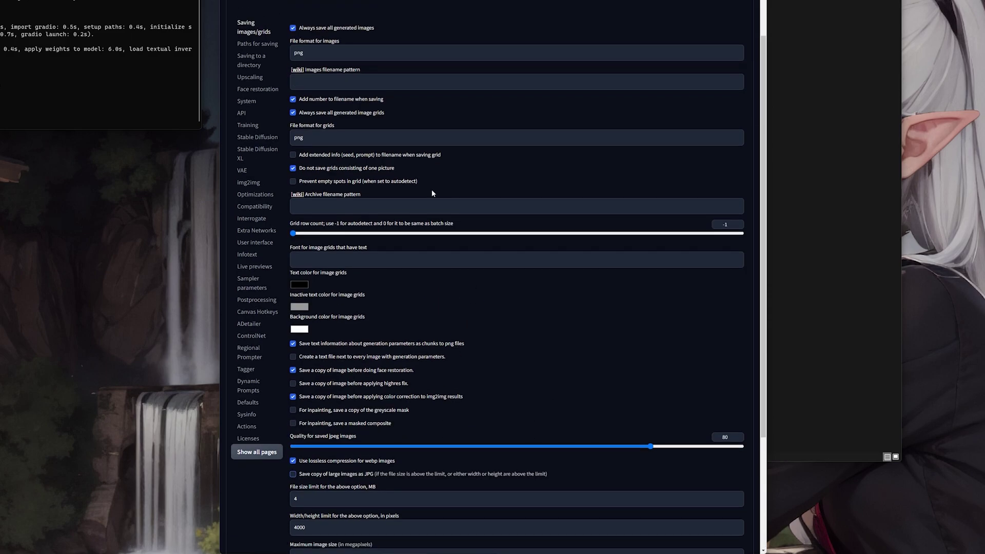
pyautogui.scroll(-3, 431, 283)
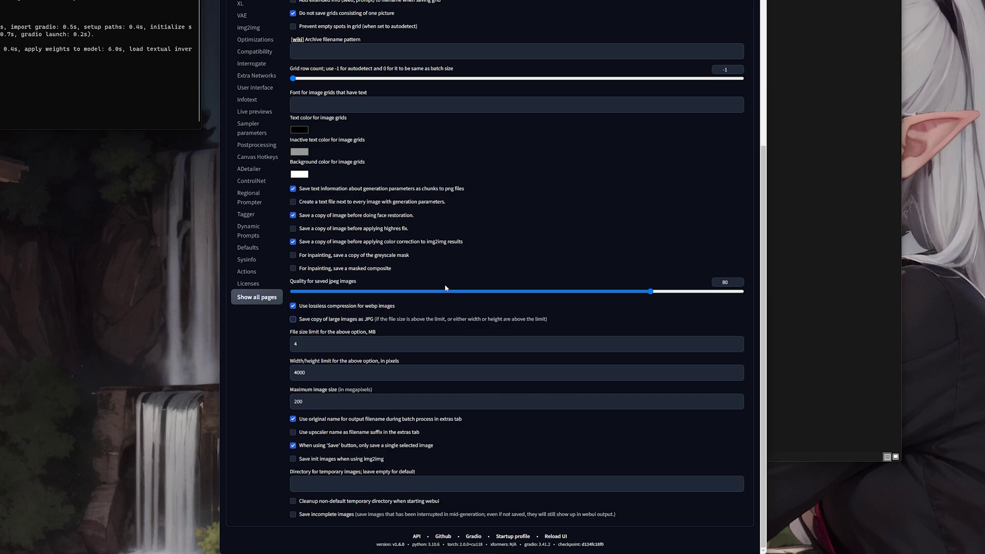
pyautogui.scroll(4, 436, 313)
pyautogui.scroll(-4, 457, 306)
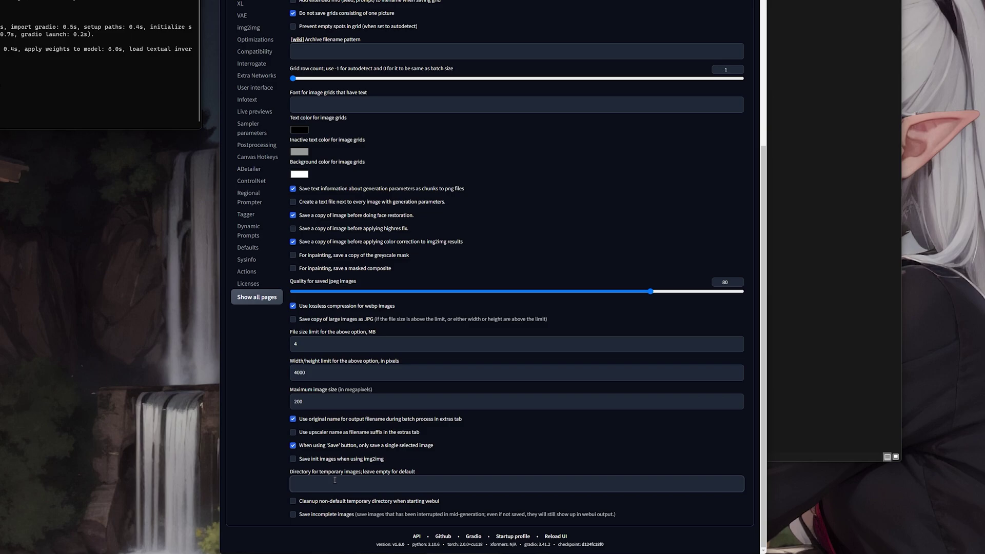
# Switch to File Explorer and look into the __Output folder inside _AI_Tooling on the HDD (E:) drive
pyautogui.click(838, 224)
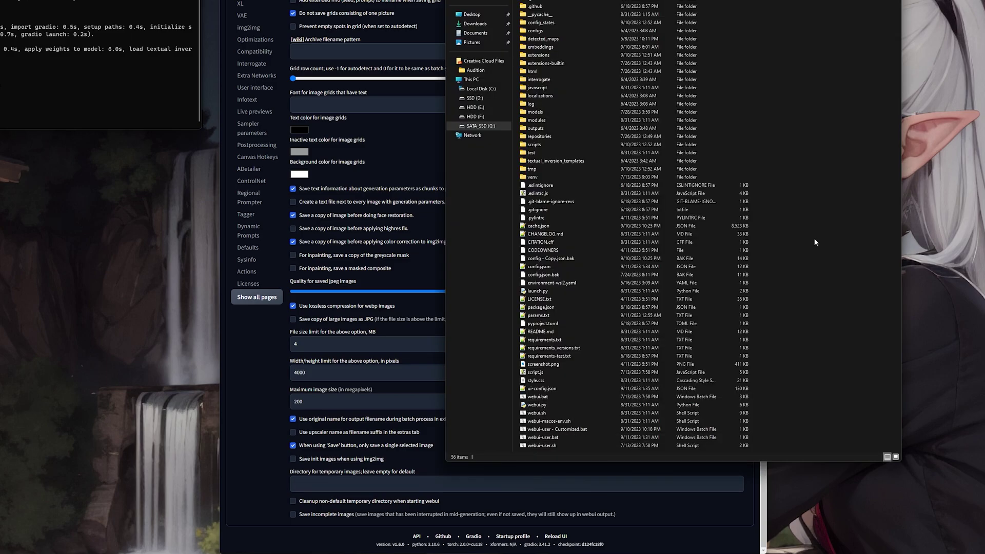
pyautogui.click(465, 108)
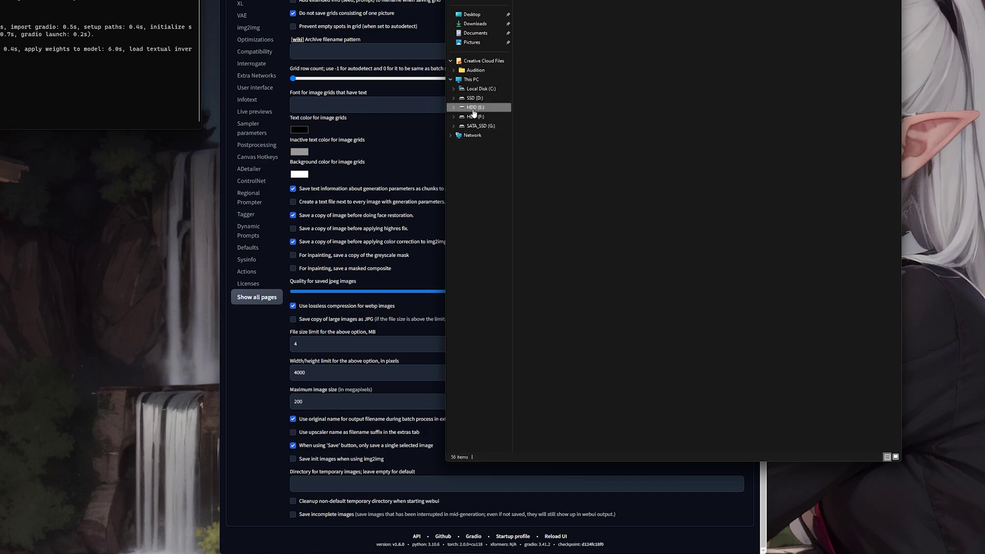
pyautogui.doubleClick(544, 6)
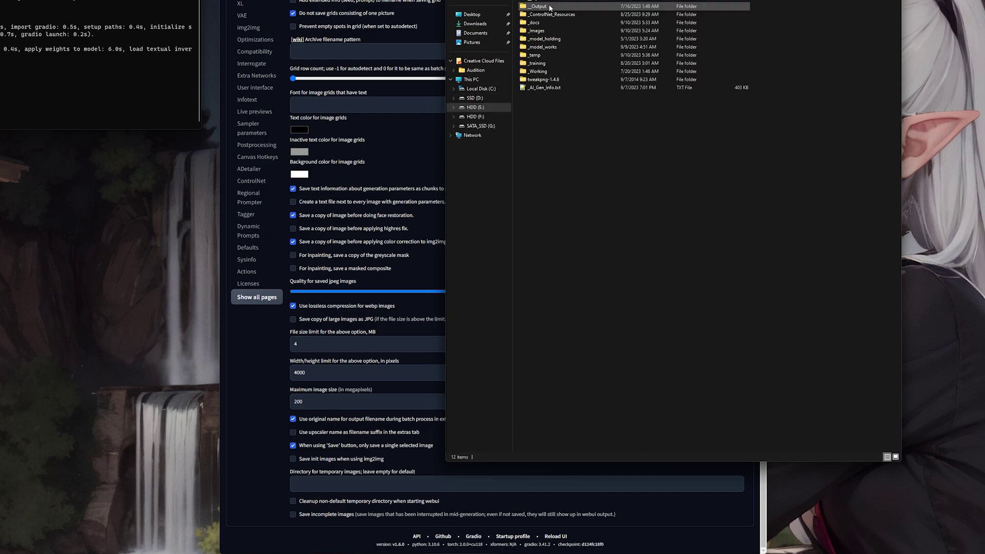
pyautogui.doubleClick(540, 6)
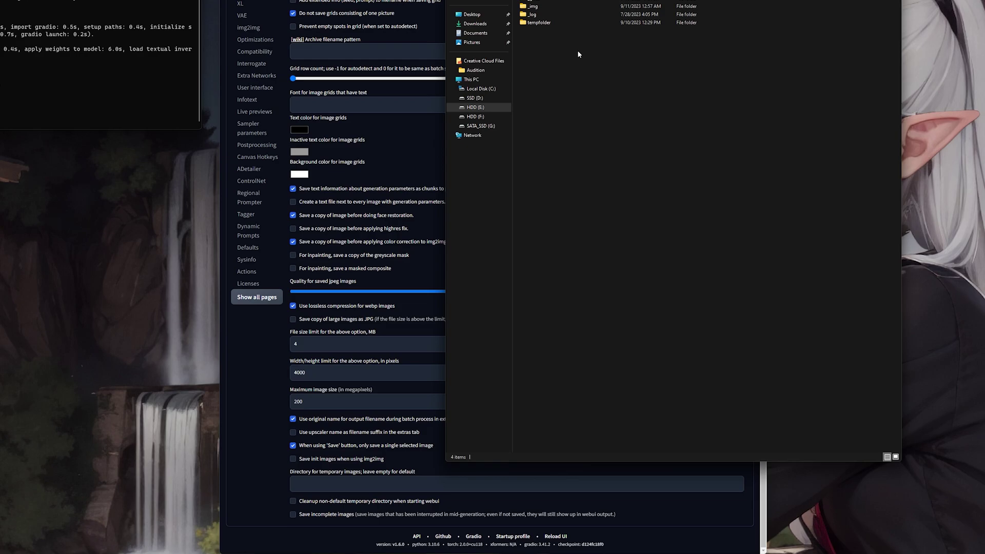
pyautogui.hotkey('alt', 'Up')
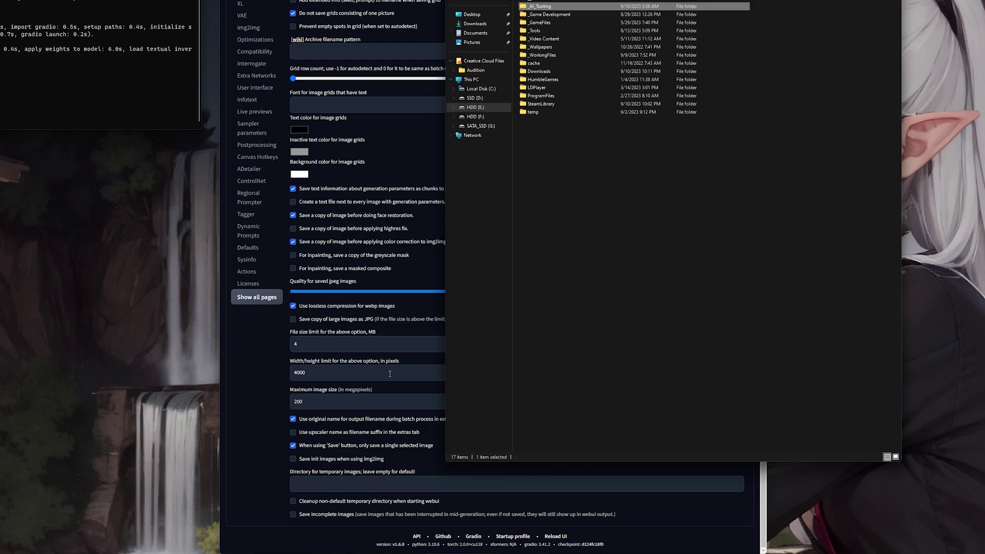
# Look at the Automatic1111 folder and its neighbouring folders on the SATA_SSD (G:) drive
pyautogui.click(341, 487)
pyautogui.click(857, 246)
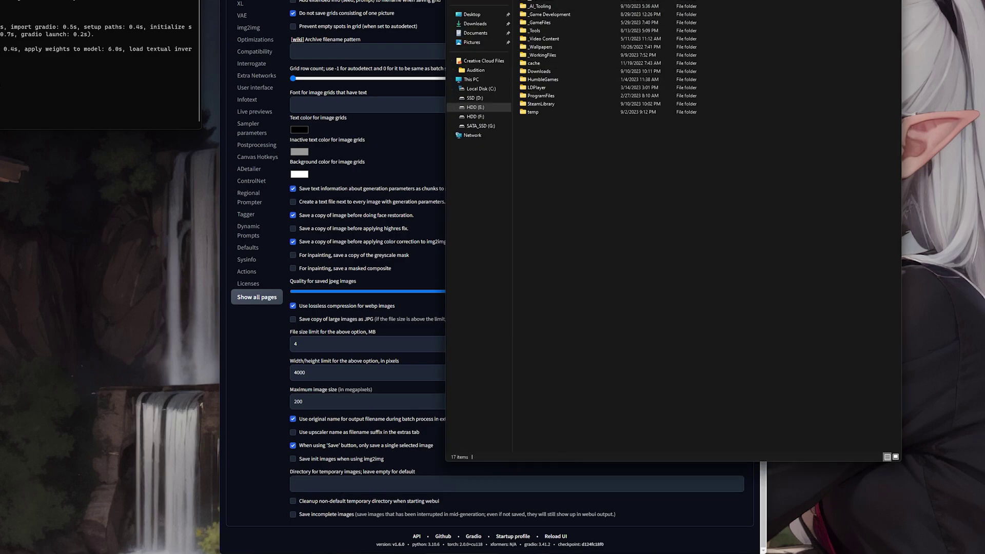
pyautogui.click(481, 125)
pyautogui.click(543, 14)
pyautogui.click(544, 16)
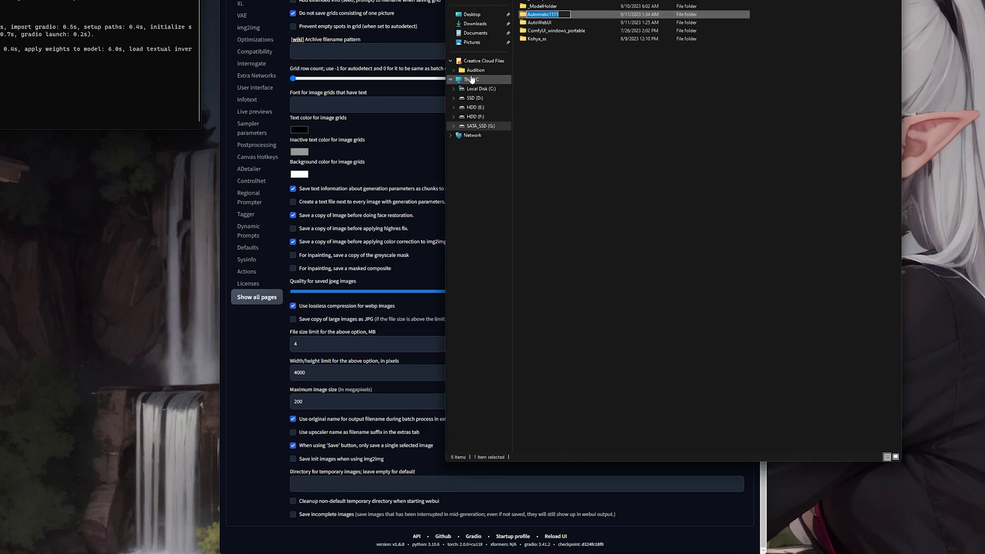
# Set the directory for temporary images to E:\_AI_Tooling\__Output by copying that folder's address from File Explorer
pyautogui.click(475, 107)
pyautogui.doubleClick(563, 5)
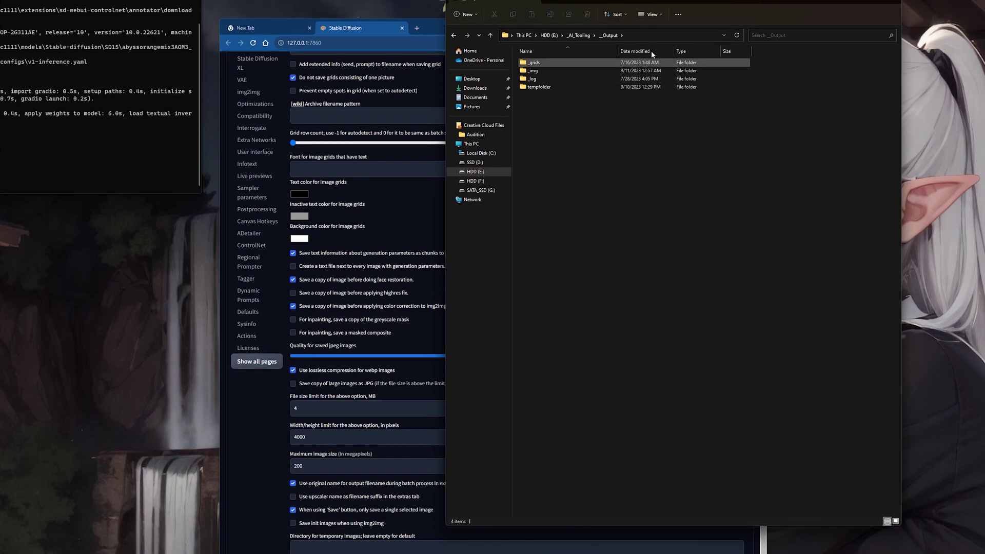
pyautogui.rightClick(642, 36)
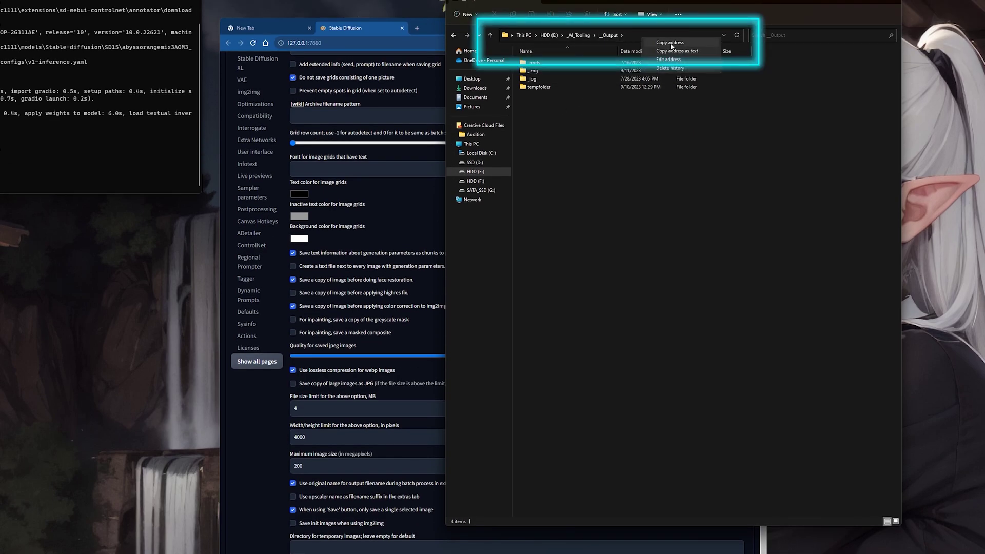
pyautogui.click(680, 53)
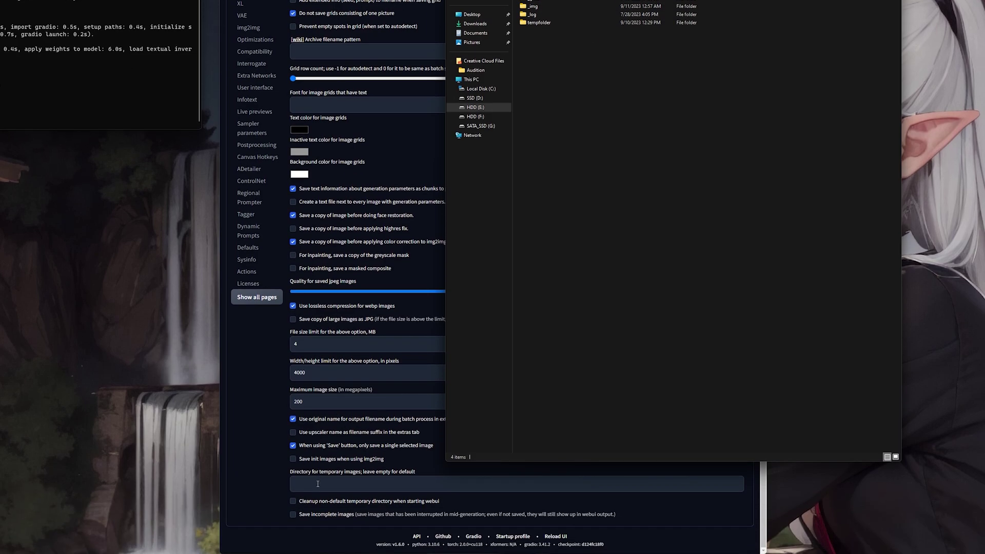
pyautogui.click(240, 535)
pyautogui.hotkey('ctrl', 'v')
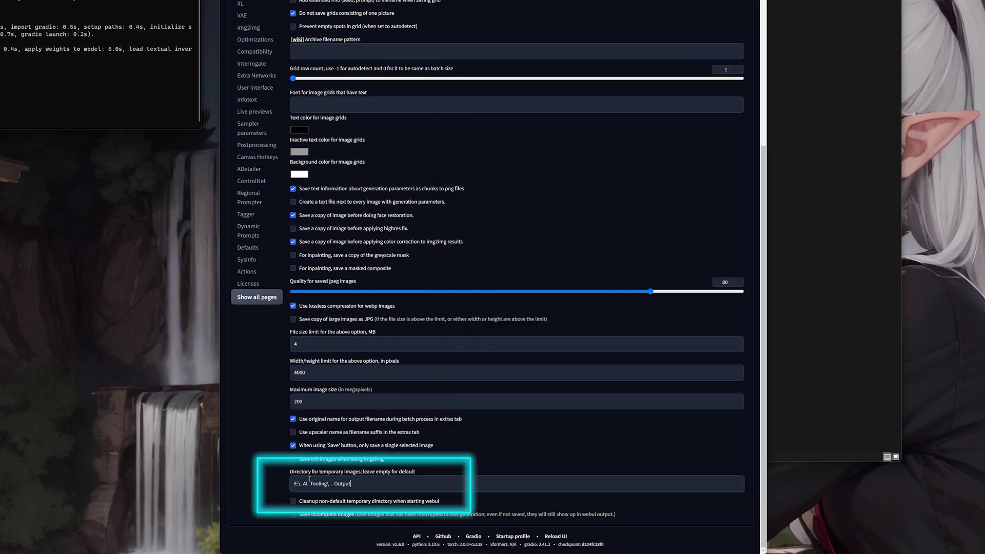
pyautogui.rightClick(360, 488)
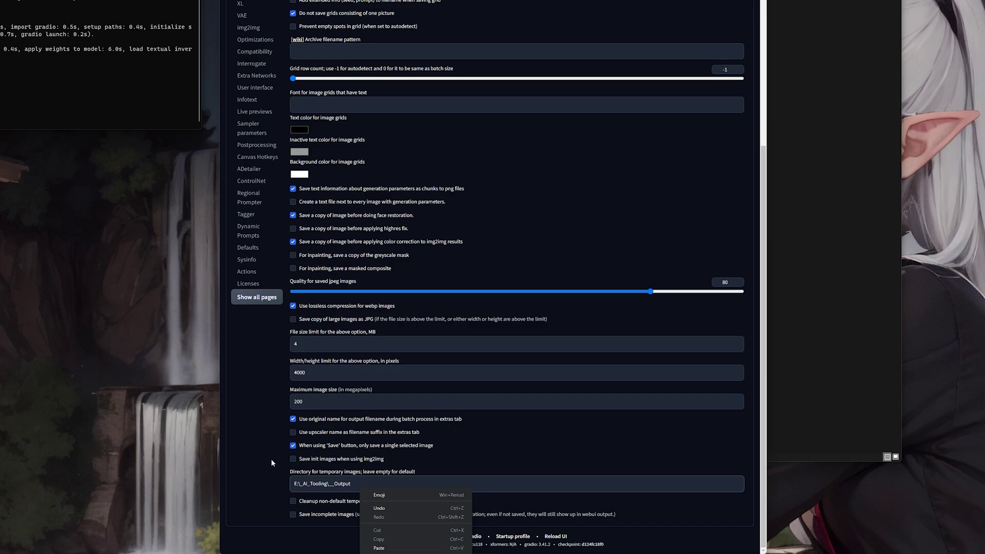
pyautogui.click(303, 480)
pyautogui.moveTo(303, 480); pyautogui.dragTo(382, 487)
pyautogui.click(382, 486)
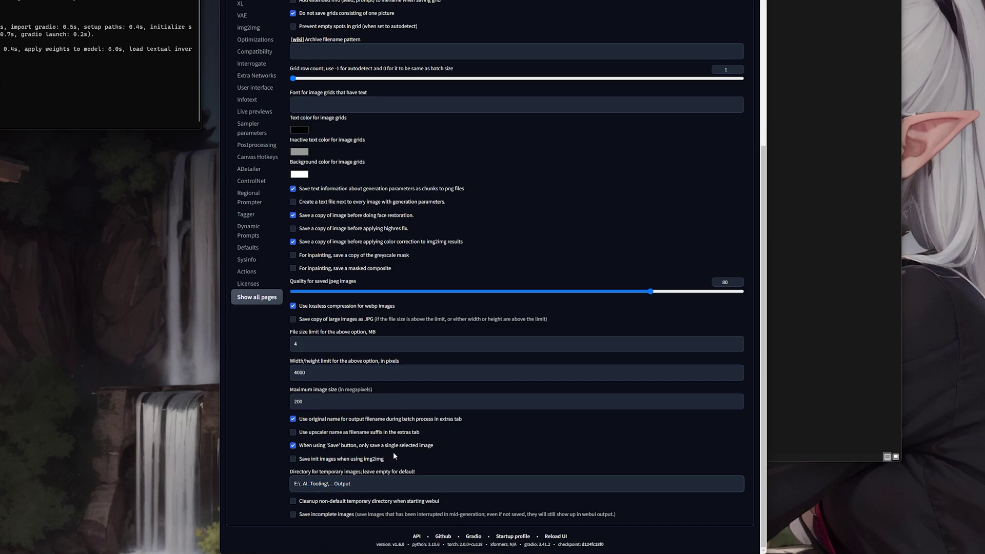
# Compare the temporary images directory setting with tempfolder and its neighbouring folders inside __Output in File Explorer
pyautogui.click(800, 369)
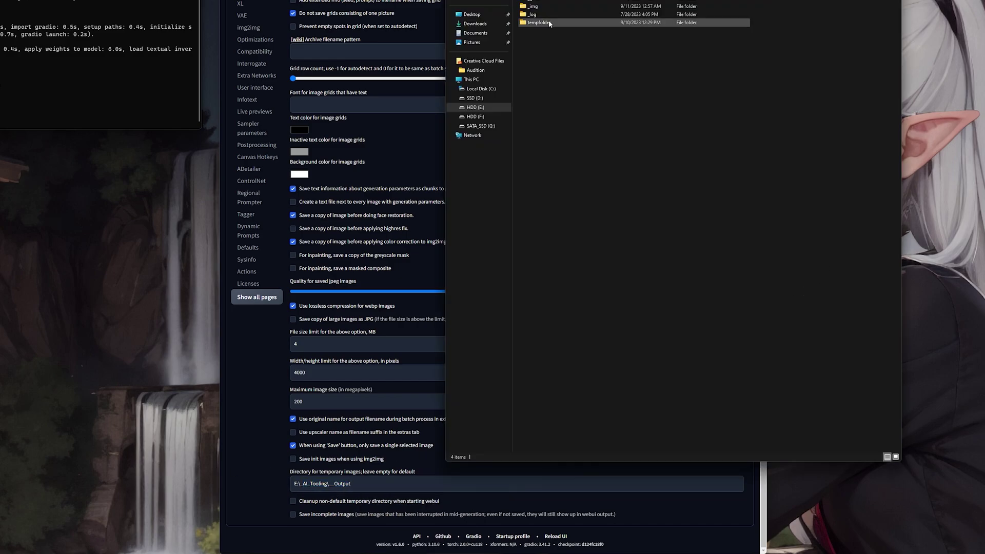
pyautogui.click(252, 465)
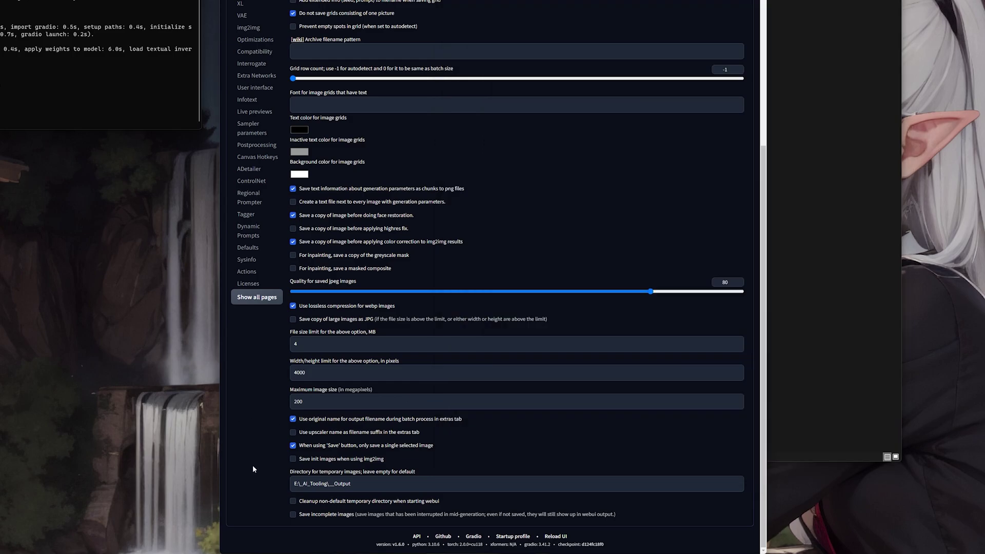
pyautogui.click(814, 206)
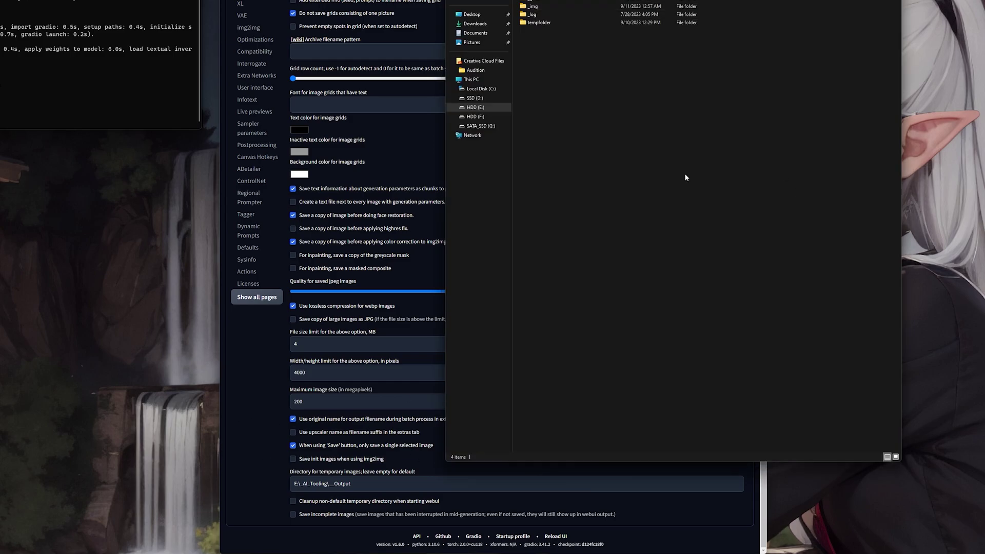
pyautogui.click(246, 472)
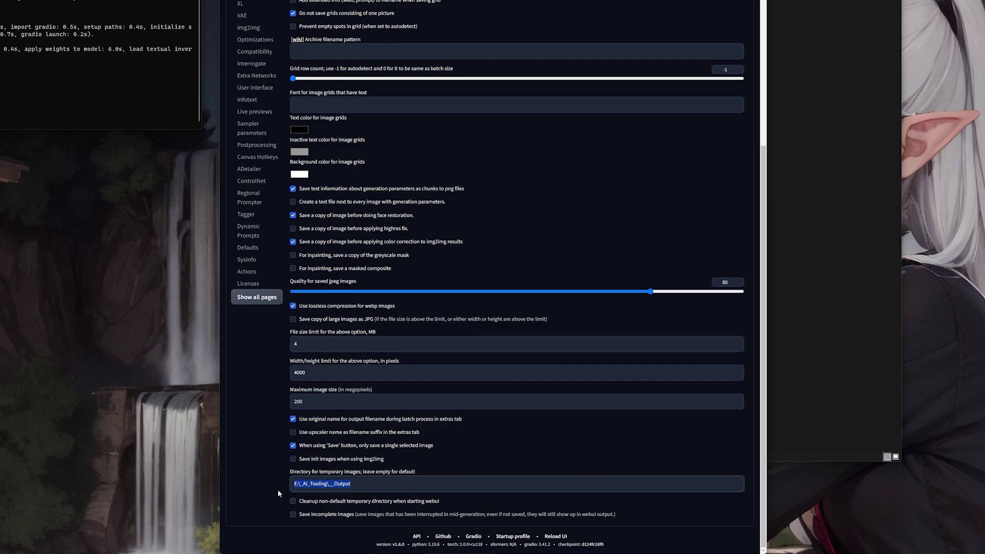
# Open the settings for saving paths and look at the image stored in the __Output\_img folder in File Explorer
pyautogui.scroll(4, 251, 411)
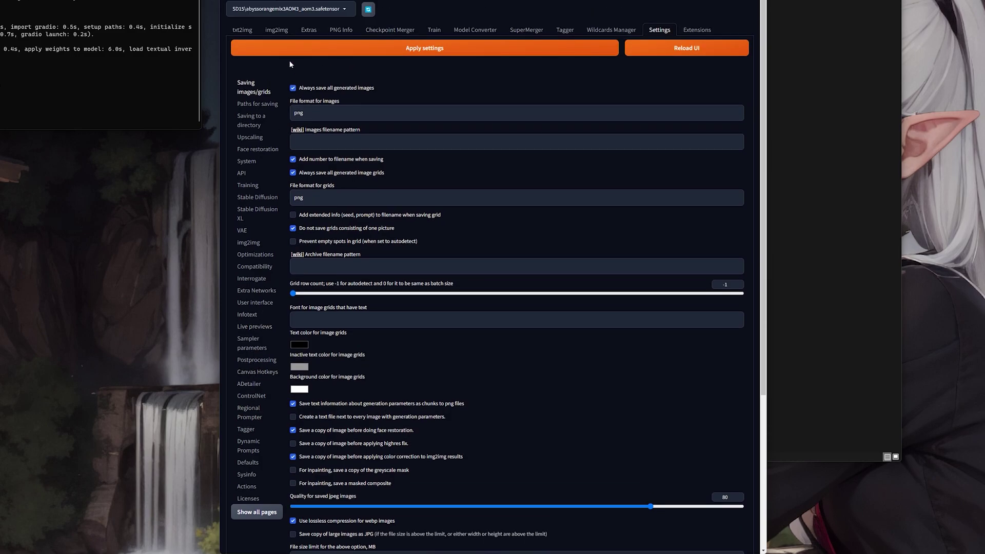
pyautogui.click(255, 106)
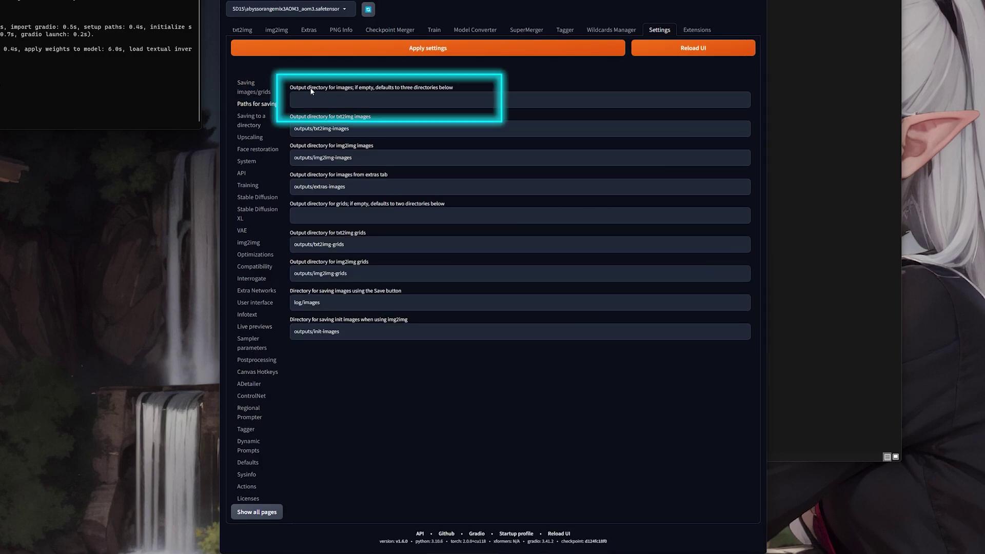
pyautogui.click(322, 101)
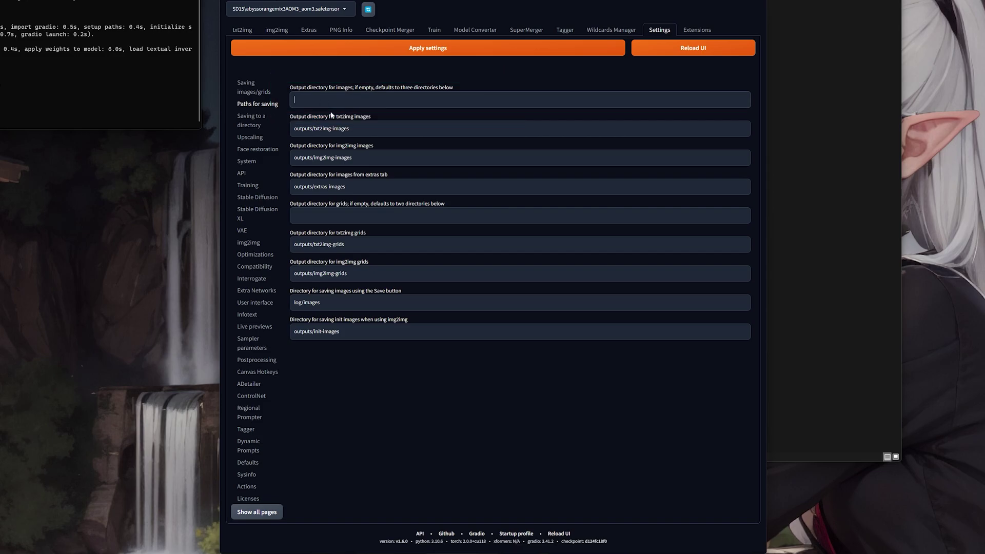
pyautogui.click(874, 93)
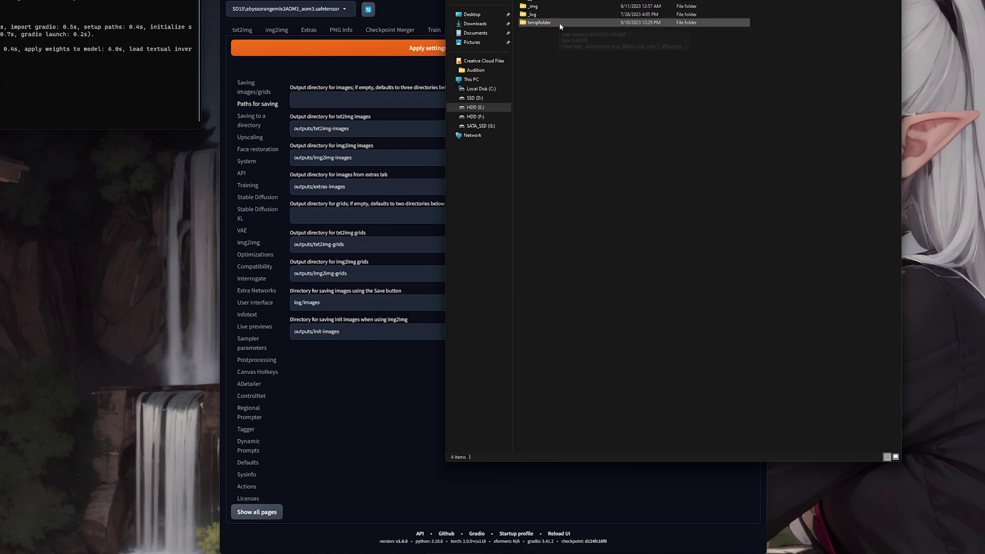
pyautogui.doubleClick(534, 6)
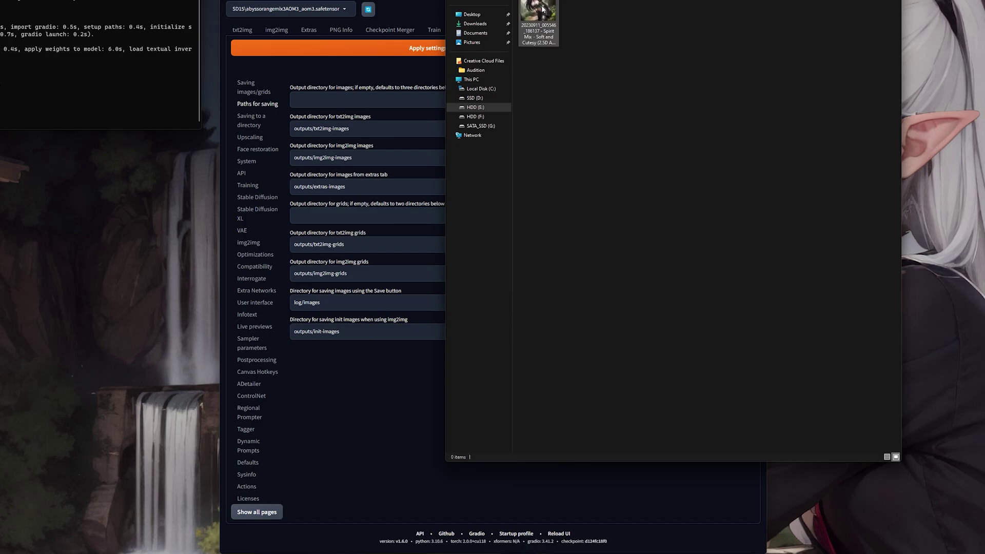
pyautogui.click(522, 31)
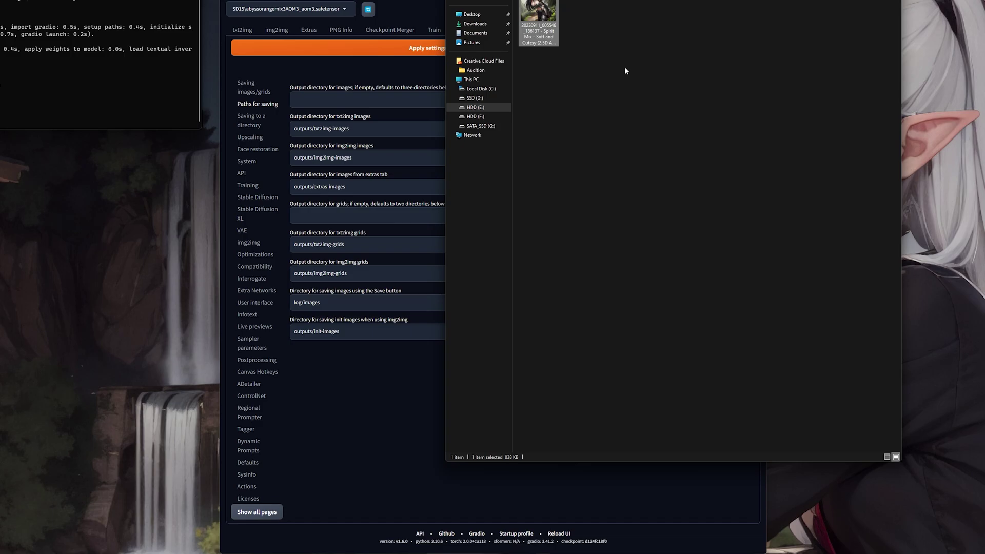
pyautogui.click(376, 367)
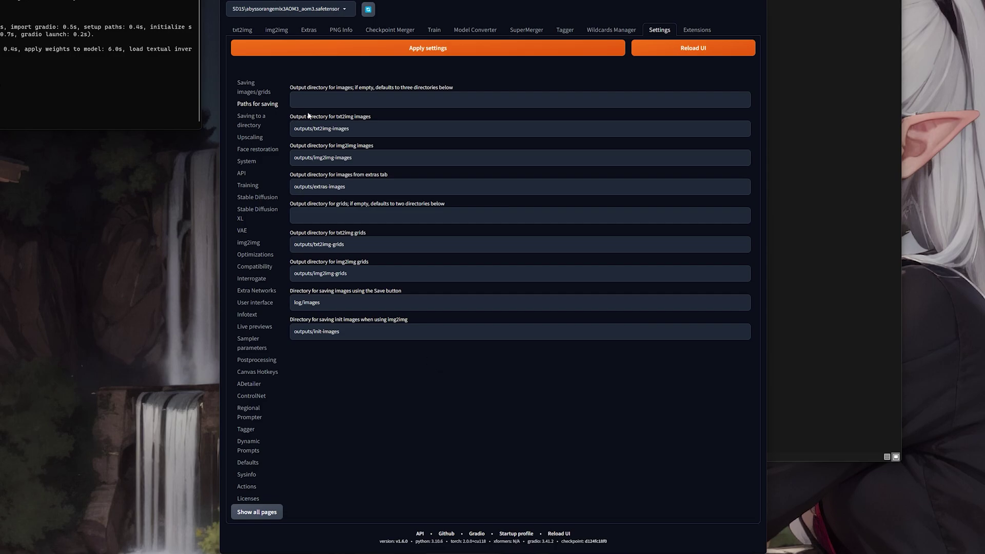
# Set the output directories for images, txt2img images, img2img images and extras images to E:\_AI_Tooling\__Output
pyautogui.moveTo(303, 117); pyautogui.dragTo(394, 117)
pyautogui.moveTo(310, 142); pyautogui.dragTo(392, 147)
pyautogui.click(388, 99)
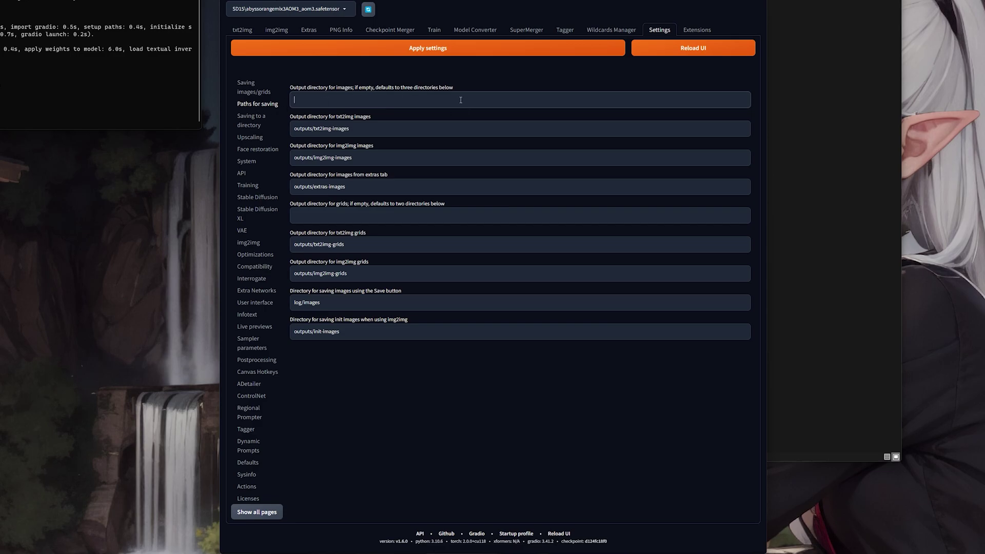
pyautogui.click(779, 91)
pyautogui.click(370, 97)
pyautogui.hotkey('ctrl', 'v')
pyautogui.press('Tab')
pyautogui.hotkey('ctrl', 'v')
pyautogui.press('Tab')
pyautogui.hotkey('ctrl', 'v')
pyautogui.press('Tab')
pyautogui.hotkey('ctrl', 'v')
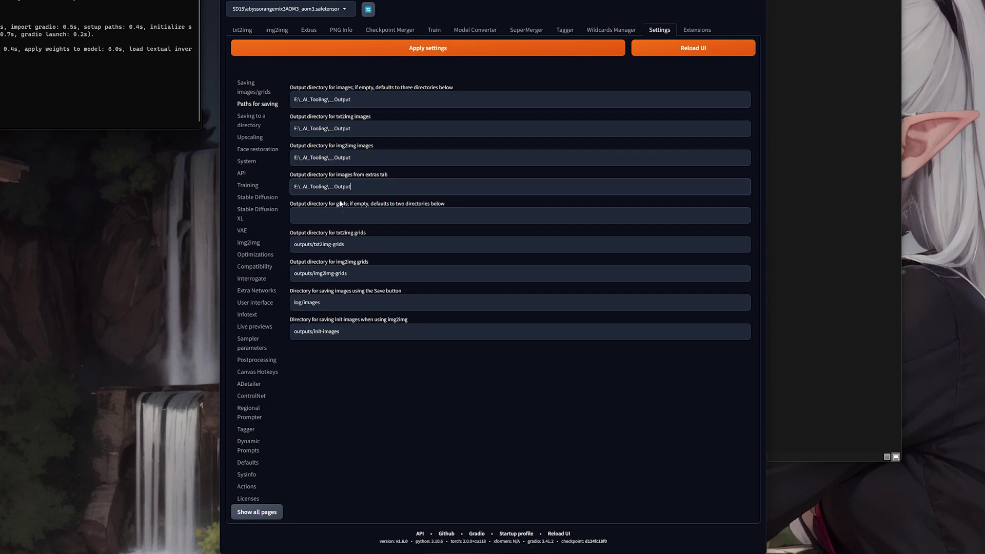
# Clear the output directory for txt2img images
pyautogui.moveTo(351, 129); pyautogui.dragTo(294, 141)
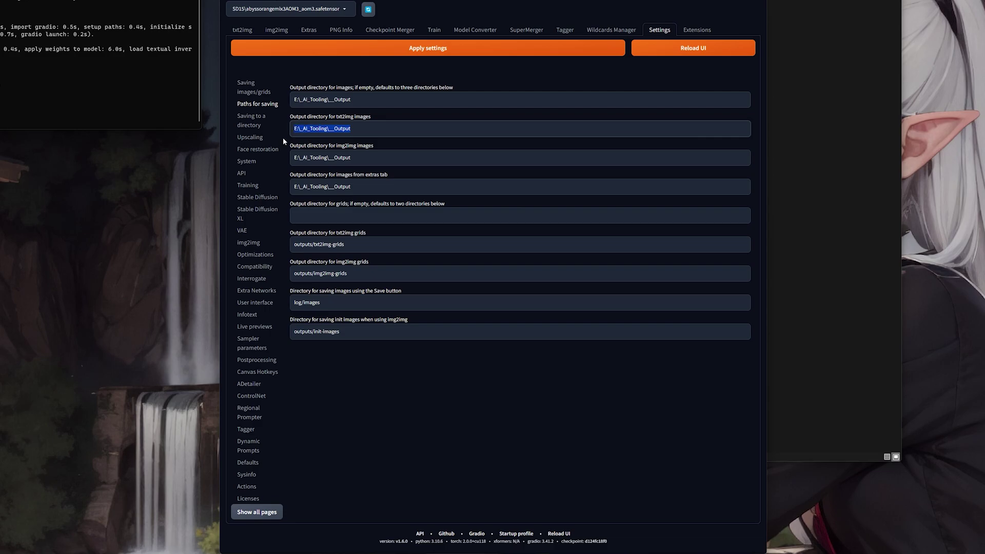
pyautogui.moveTo(354, 100); pyautogui.dragTo(401, 88)
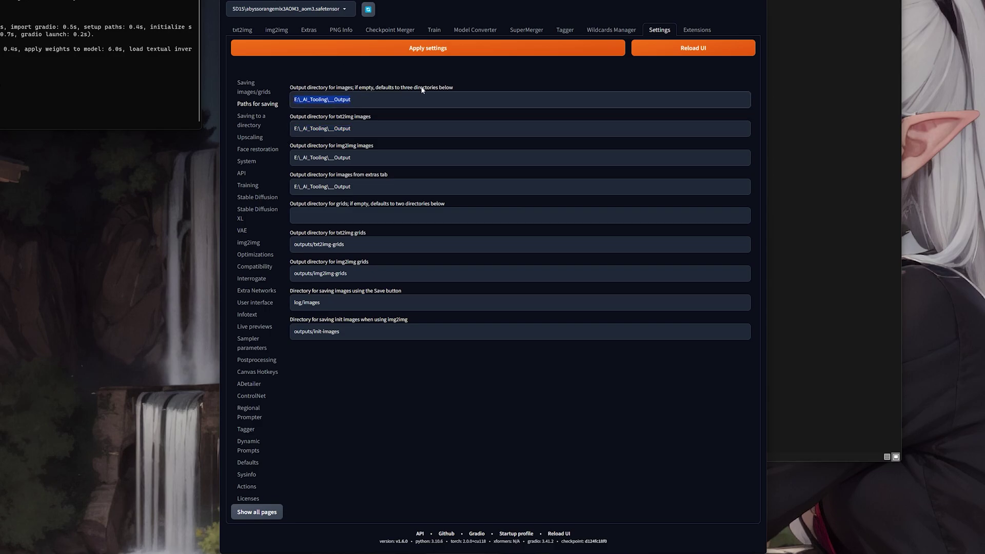
pyautogui.tripleClick(381, 130)
pyautogui.press('BackSpace')
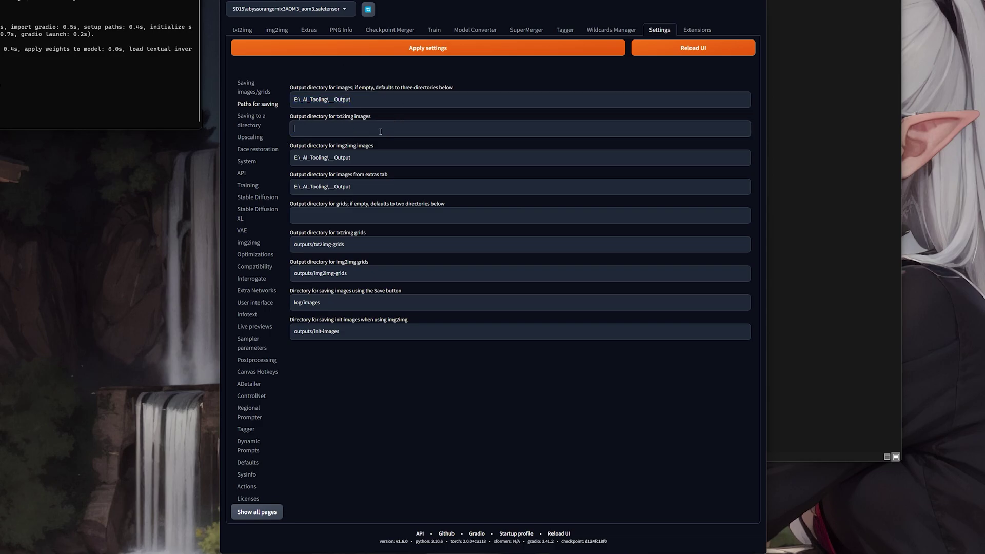
# Switch to File Explorer and look through Automatic1111's default outputs folder on SATA_SSD (G:), including its txt2img-images subfolder, and return to the web UI
pyautogui.click(815, 224)
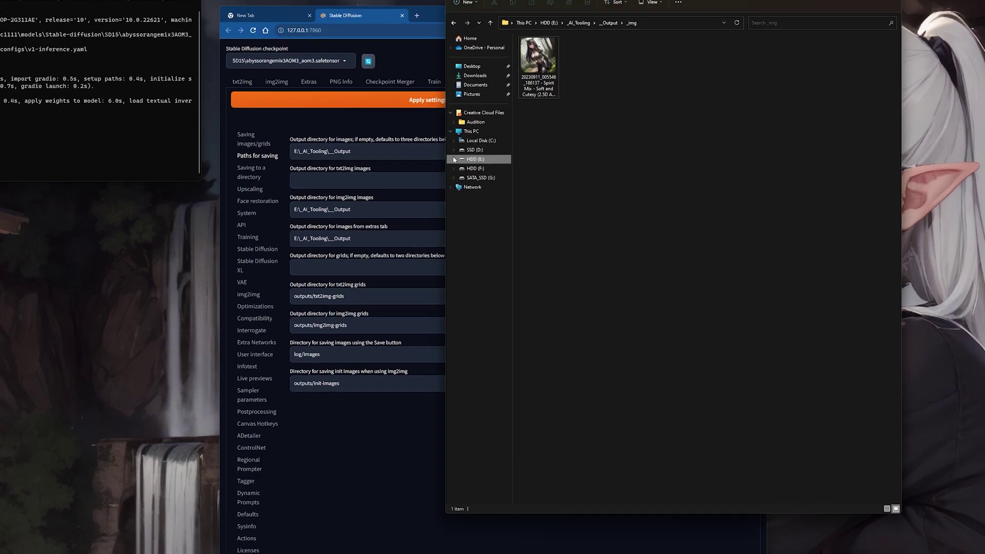
pyautogui.click(481, 165)
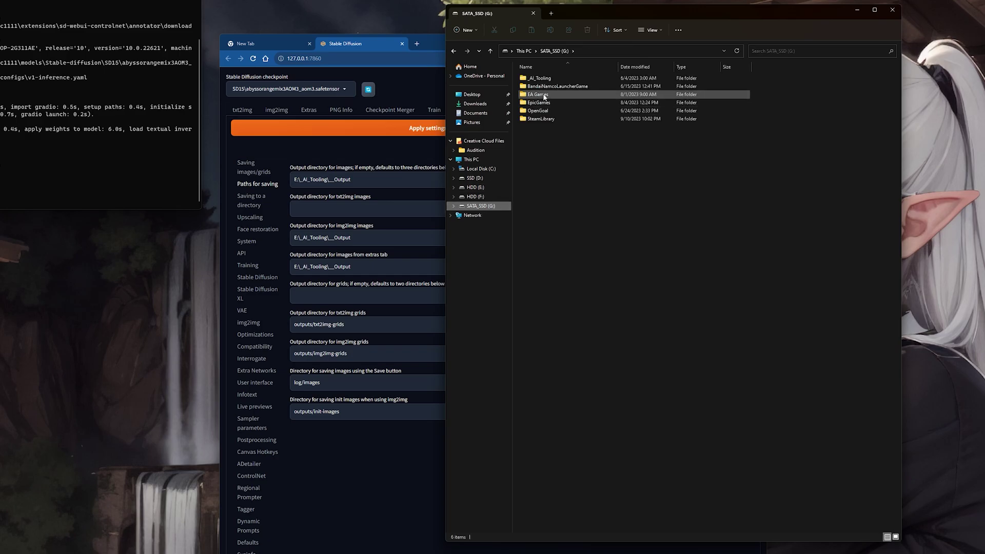
pyautogui.doubleClick(541, 78)
pyautogui.doubleClick(546, 82)
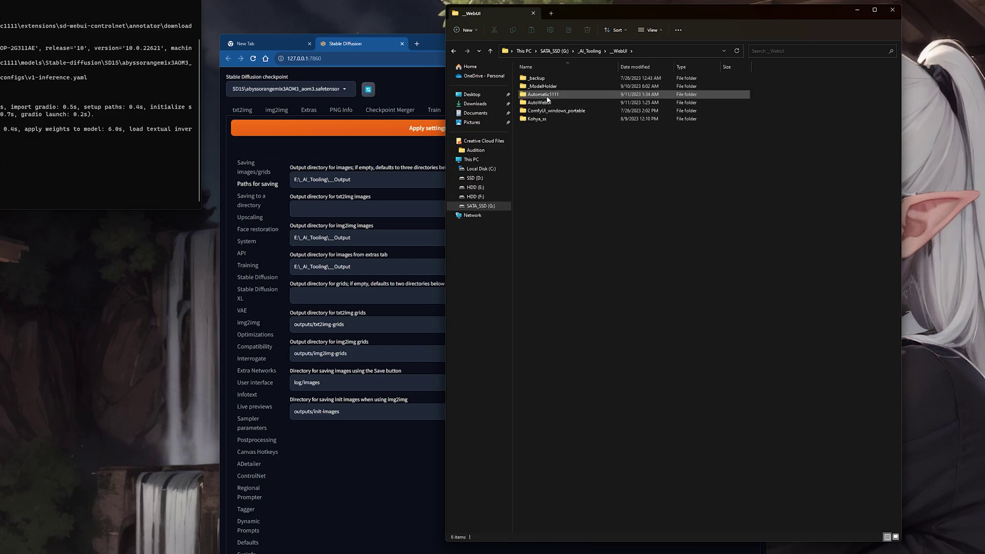
pyautogui.doubleClick(556, 95)
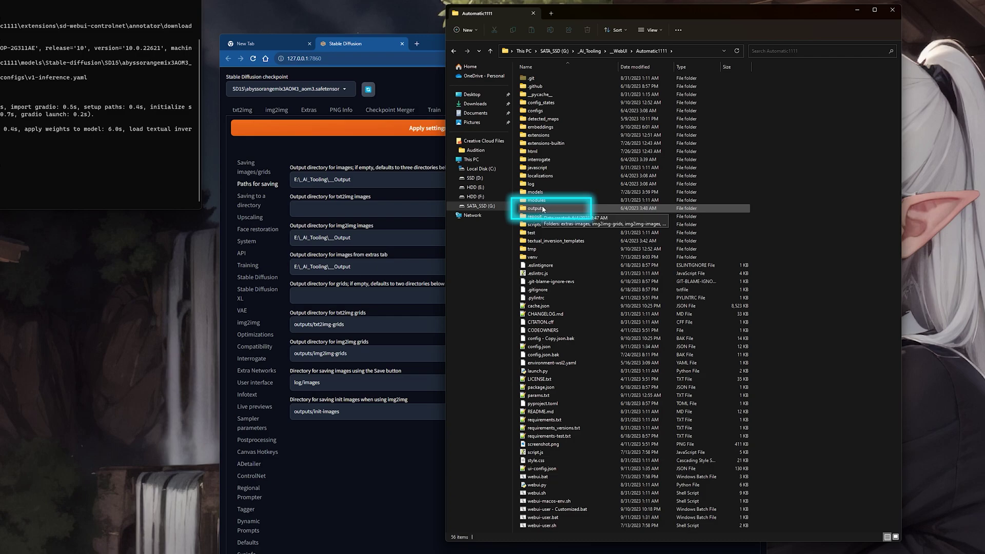
pyautogui.doubleClick(543, 208)
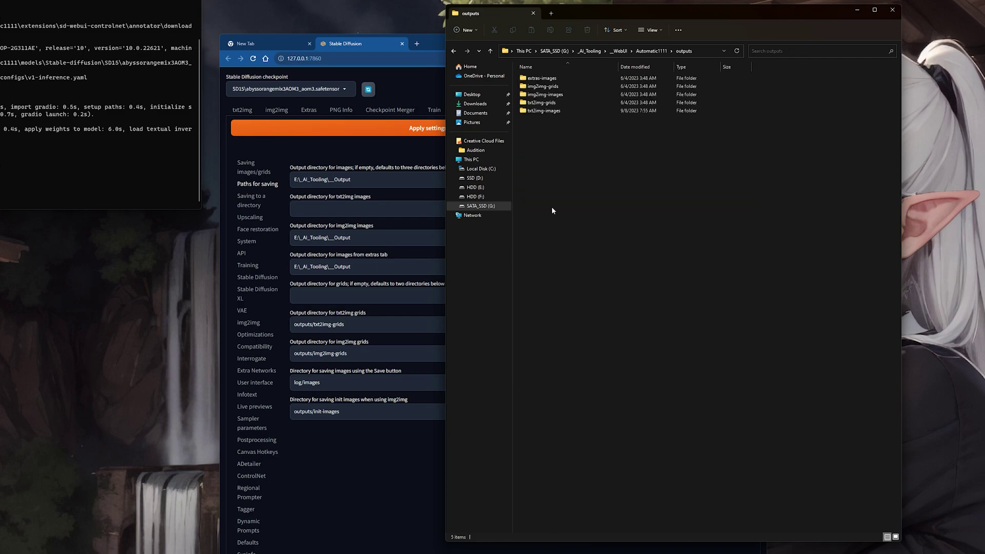
pyautogui.doubleClick(565, 110)
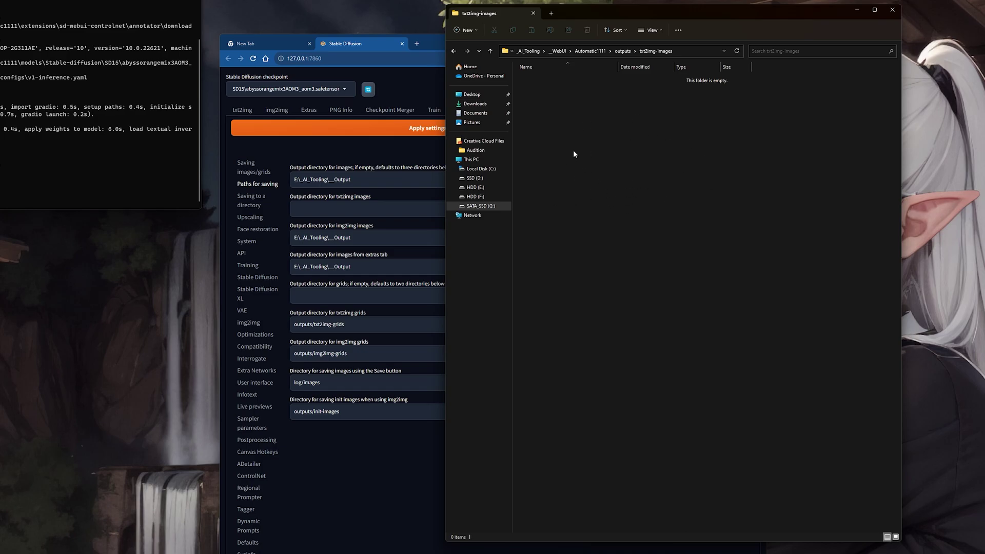
pyautogui.click(453, 51)
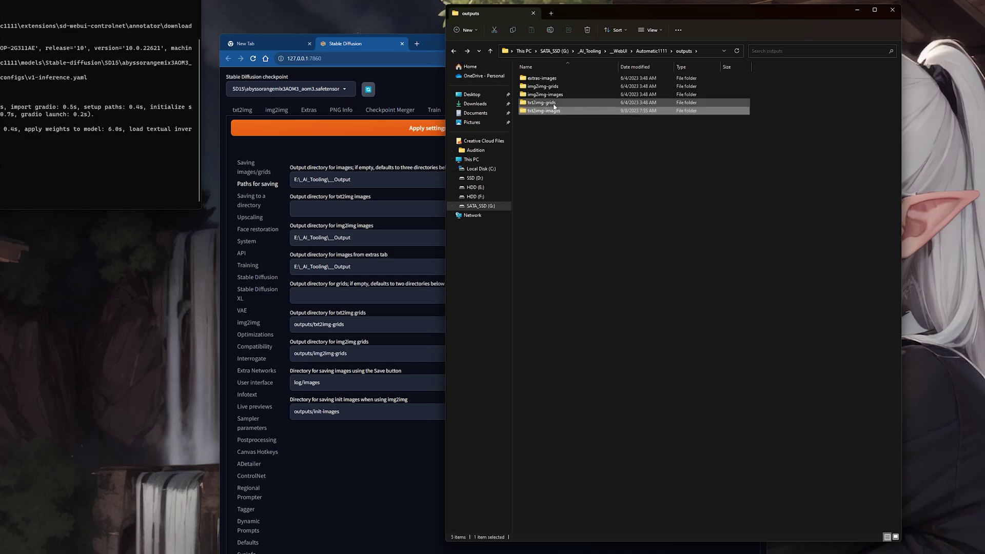
pyautogui.click(648, 52)
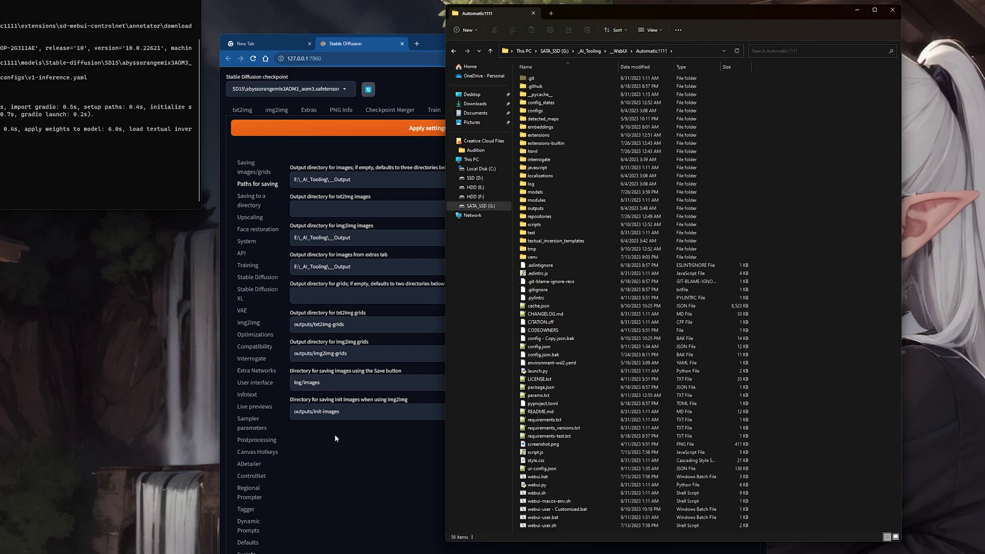
pyautogui.click(334, 436)
pyautogui.scroll(-2, 601, 203)
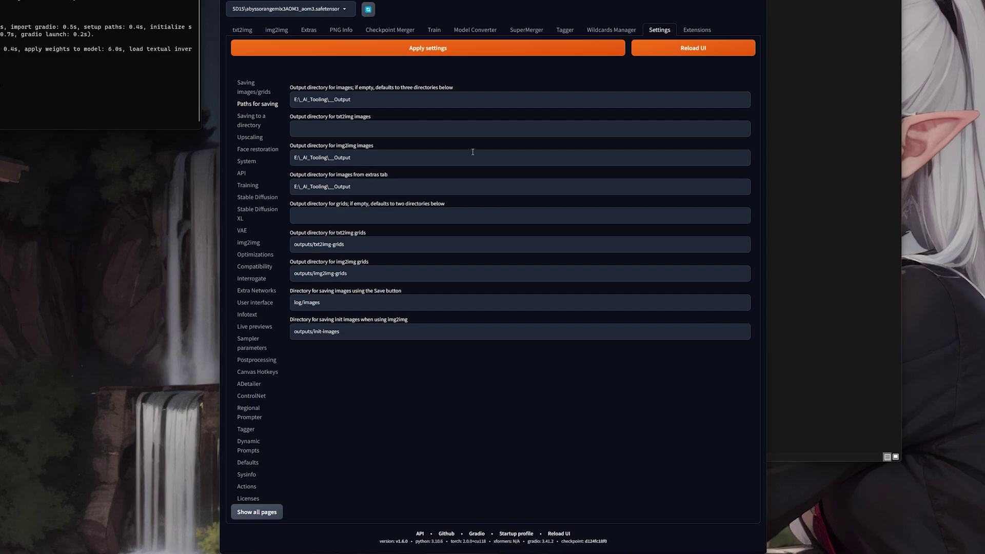
# Look at the API and Stable Diffusion settings pages and keep SD Unet on Automatic
pyautogui.click(241, 173)
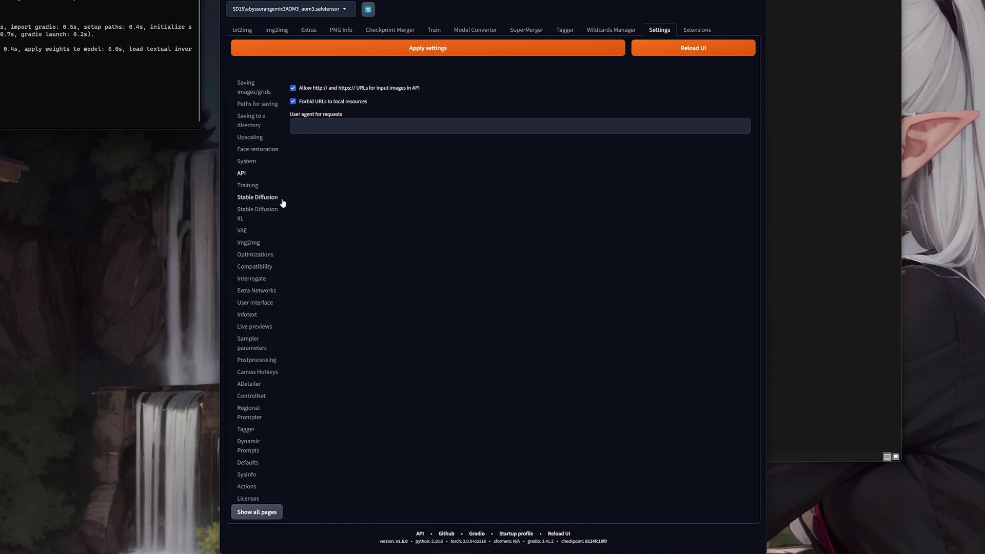
pyautogui.click(264, 198)
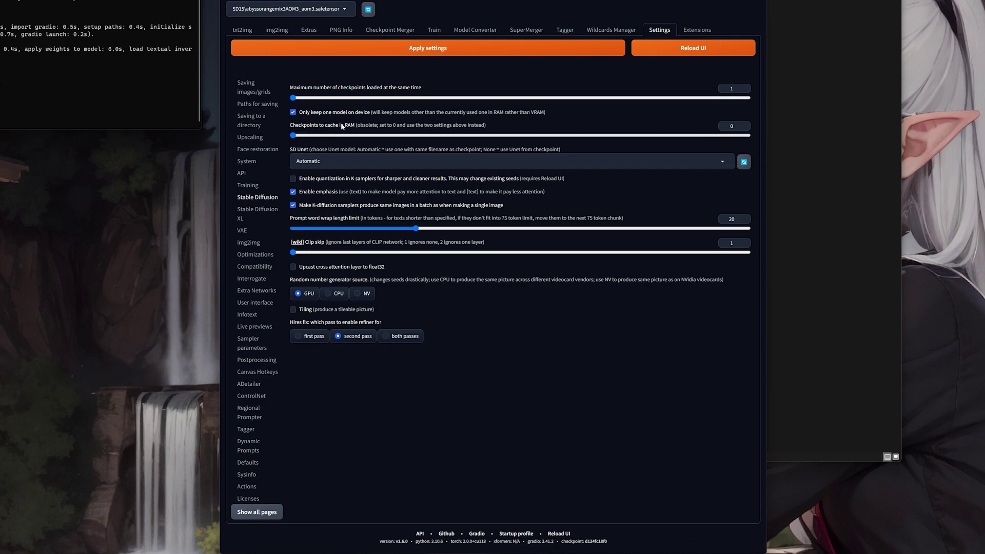
pyautogui.click(311, 161)
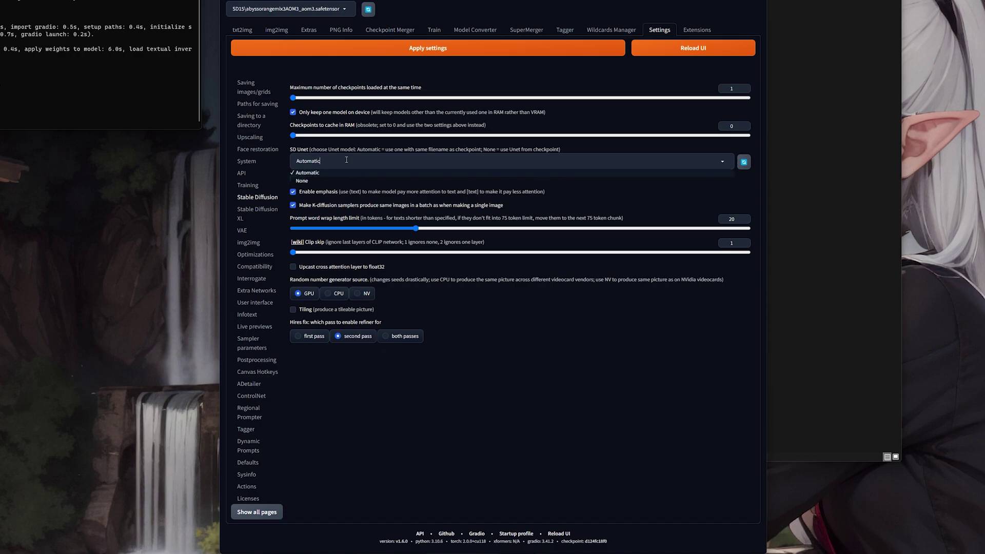
pyautogui.click(299, 174)
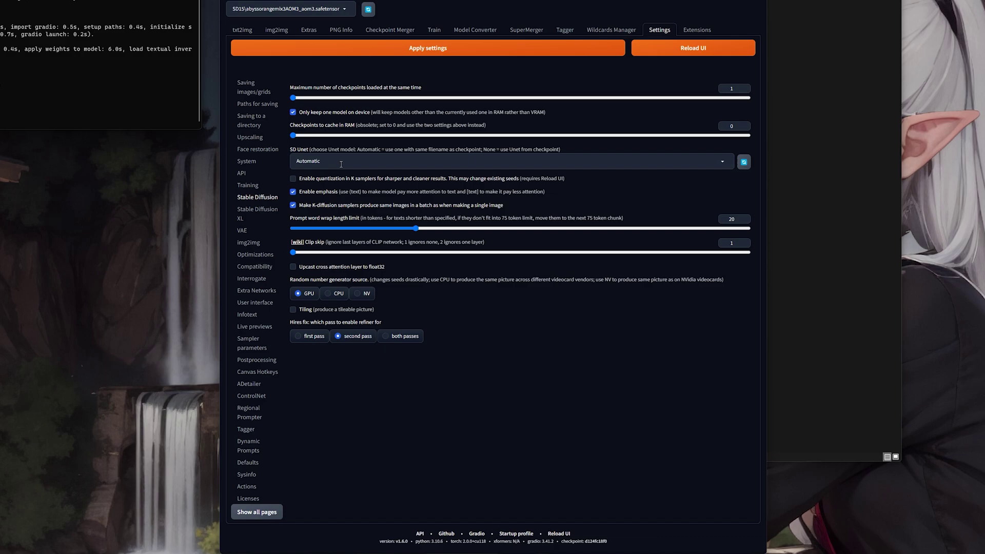
# Examine the SD Unet description and its available options, keeping the current selection
pyautogui.click(341, 165)
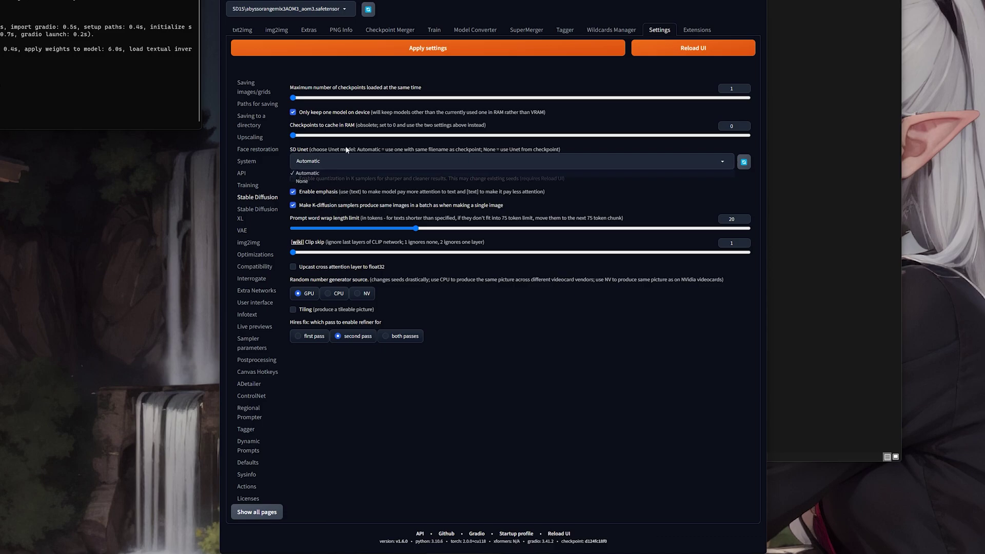
pyautogui.moveTo(324, 149); pyautogui.dragTo(444, 152)
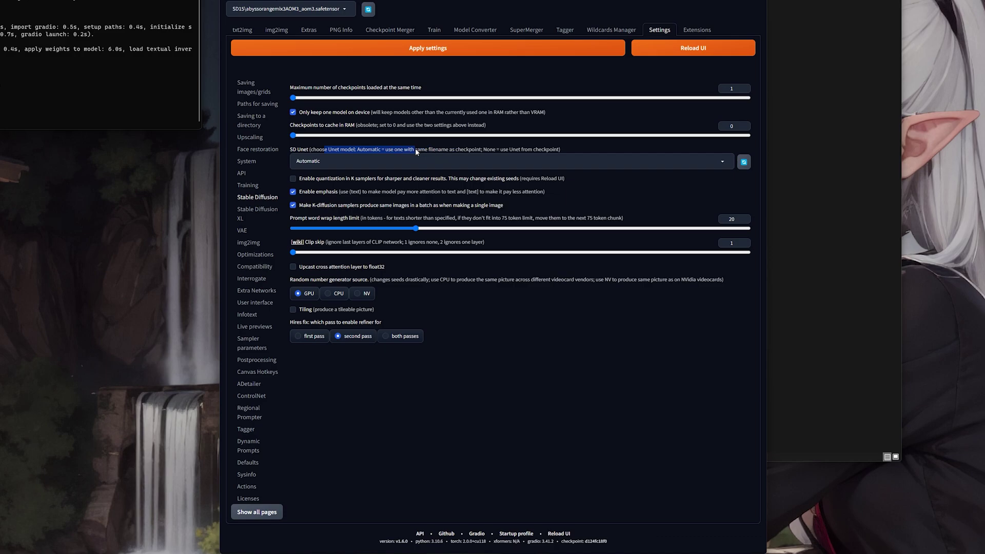
pyautogui.moveTo(382, 149); pyautogui.dragTo(432, 151)
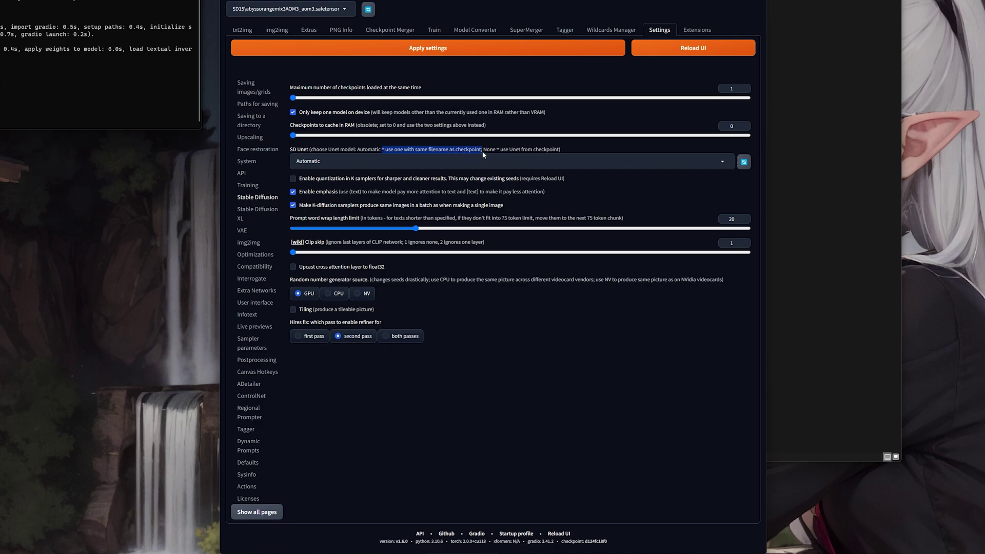
pyautogui.click(431, 155)
pyautogui.moveTo(388, 148); pyautogui.dragTo(475, 150)
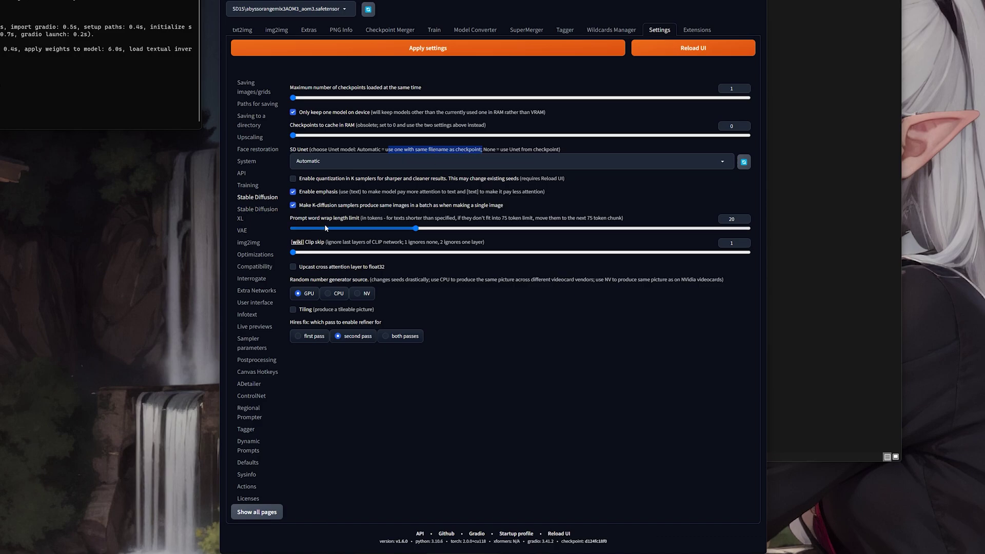
pyautogui.click(557, 369)
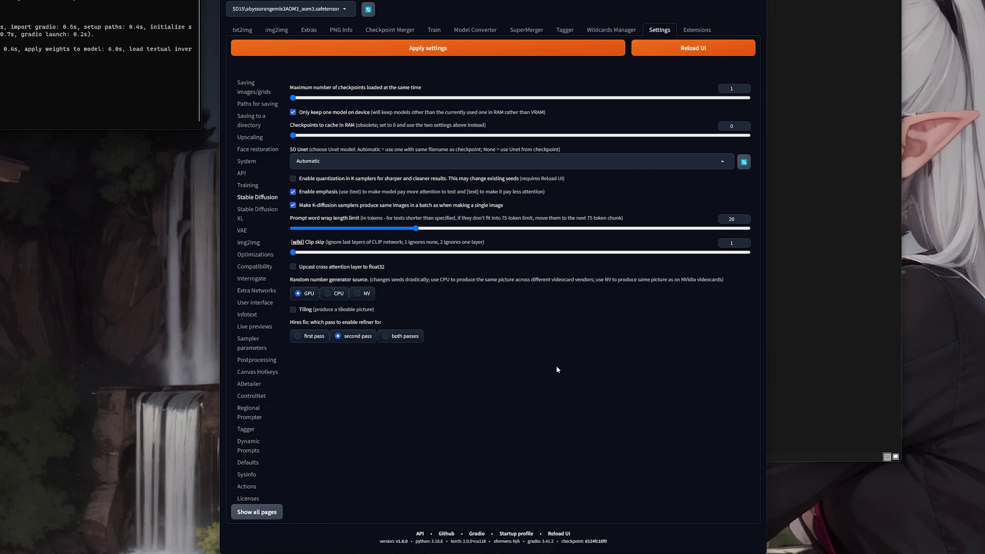
pyautogui.click(334, 162)
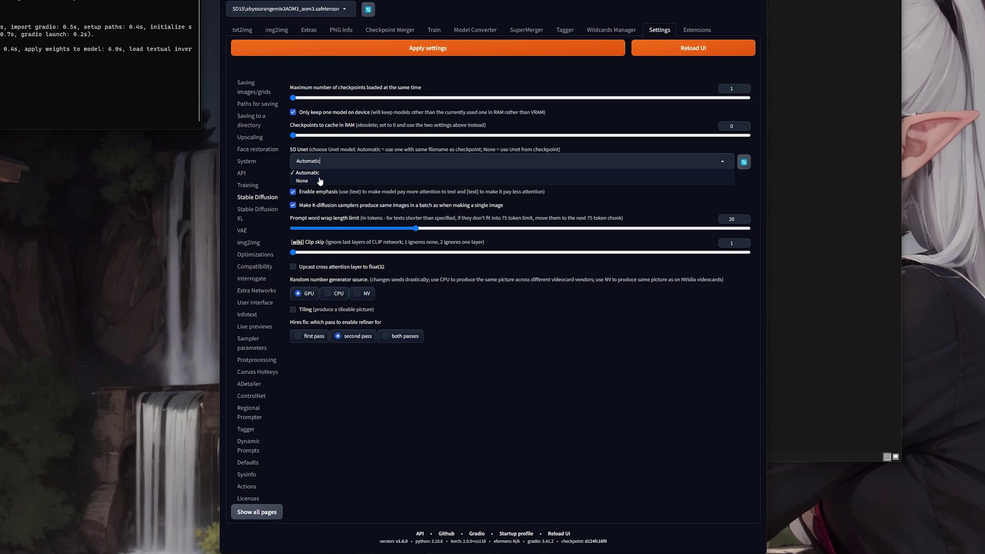
pyautogui.click(611, 466)
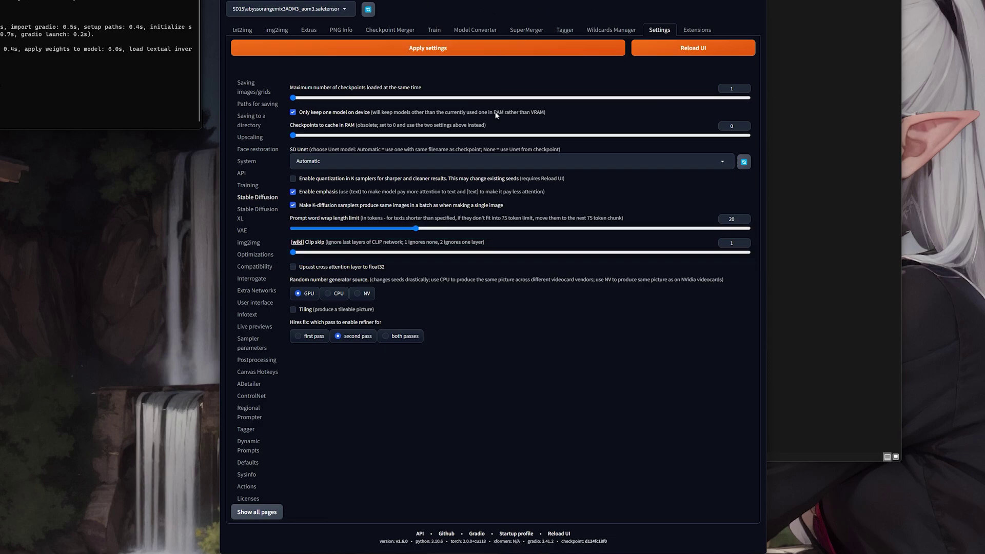
# Try Clip skip at 2, return it to 1, and set the random number generator source to CPU
pyautogui.moveTo(293, 253); pyautogui.dragTo(330, 255)
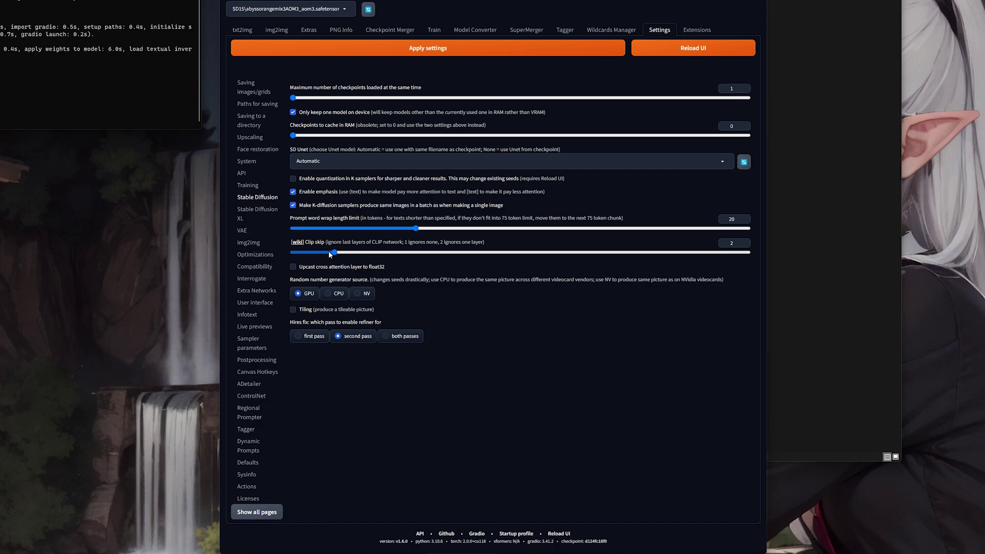
pyautogui.moveTo(330, 255); pyautogui.dragTo(292, 252)
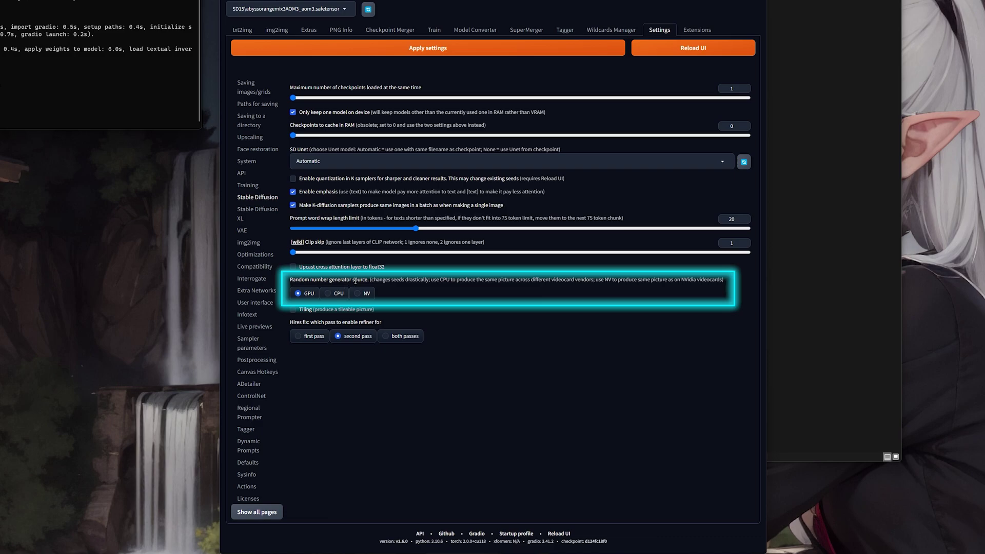
pyautogui.click(336, 297)
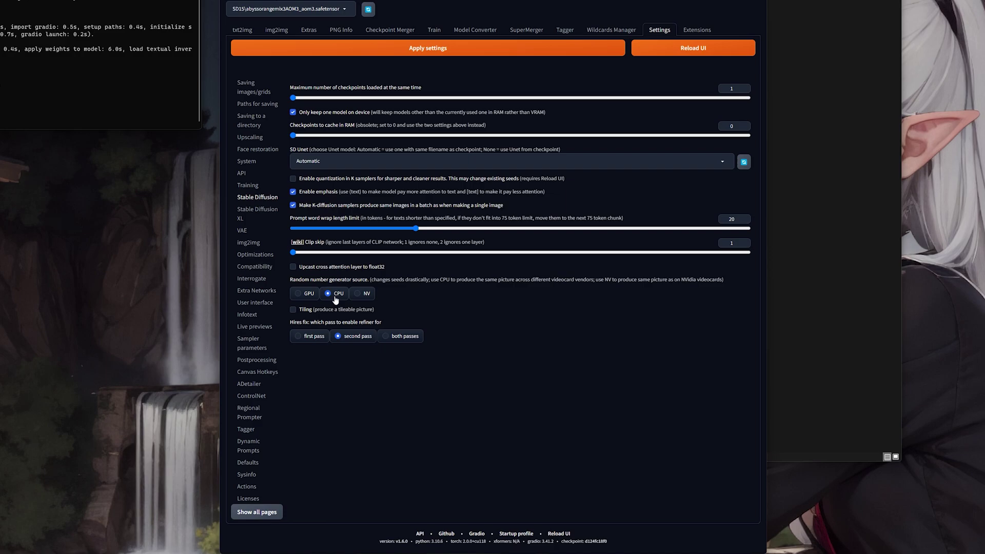
pyautogui.click(299, 294)
pyautogui.click(331, 297)
# Look at the Stable Diffusion XL settings page and read the explanation on the VAE page
pyautogui.click(271, 215)
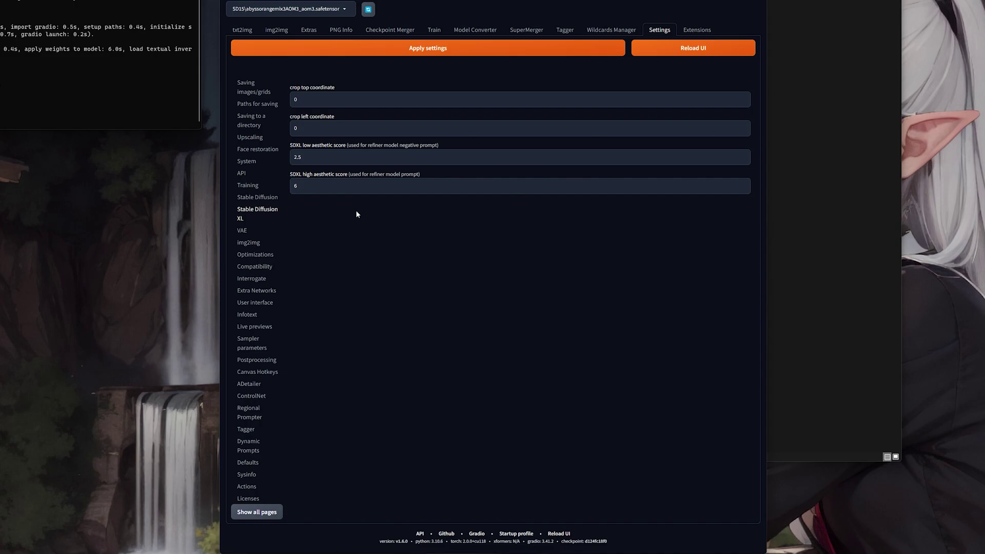
pyautogui.click(245, 232)
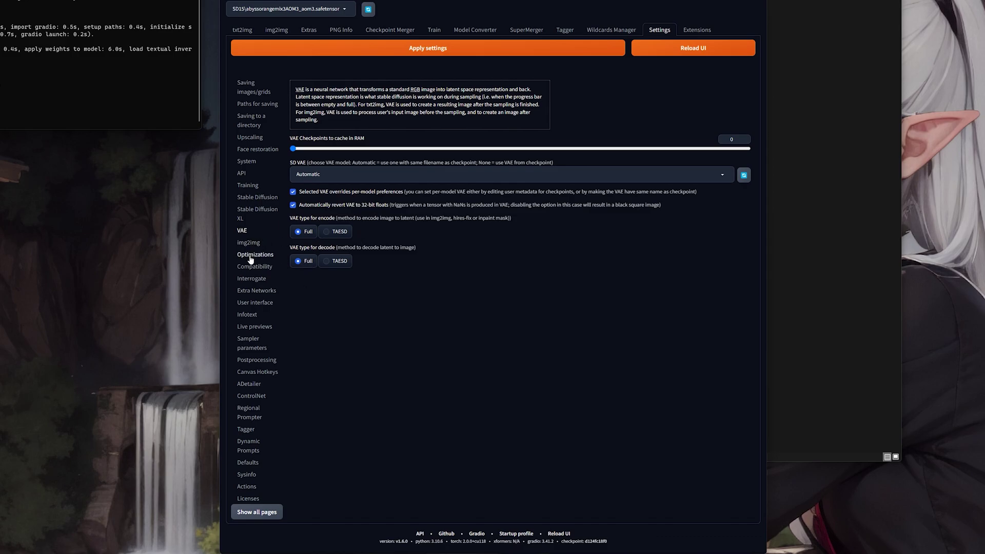
pyautogui.moveTo(297, 86); pyautogui.dragTo(329, 122)
pyautogui.click(300, 154)
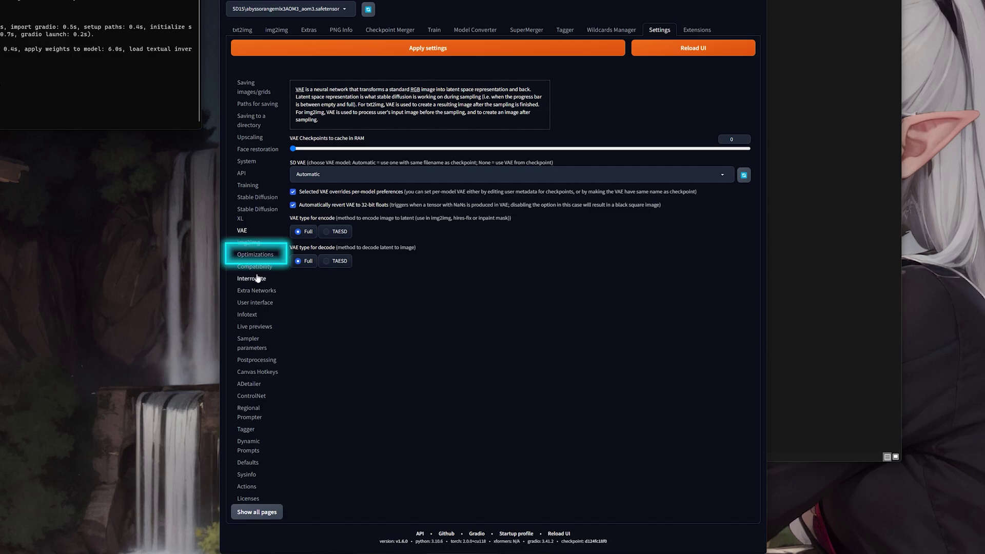
# Set the cross attention optimization to sdp-no-mem - scaled dot product without memory efficient attention in the Optimizations settings
pyautogui.click(252, 256)
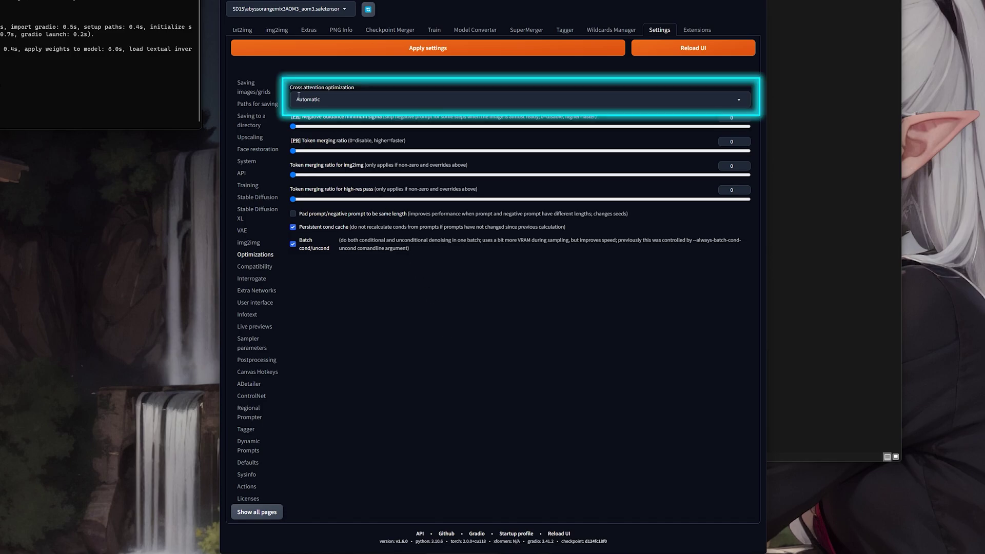
pyautogui.click(329, 101)
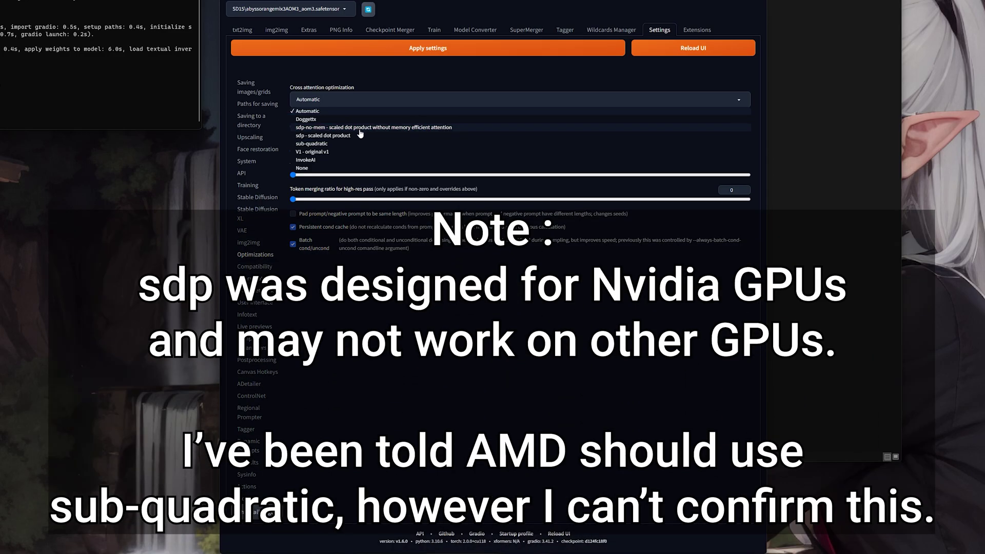
pyautogui.click(360, 128)
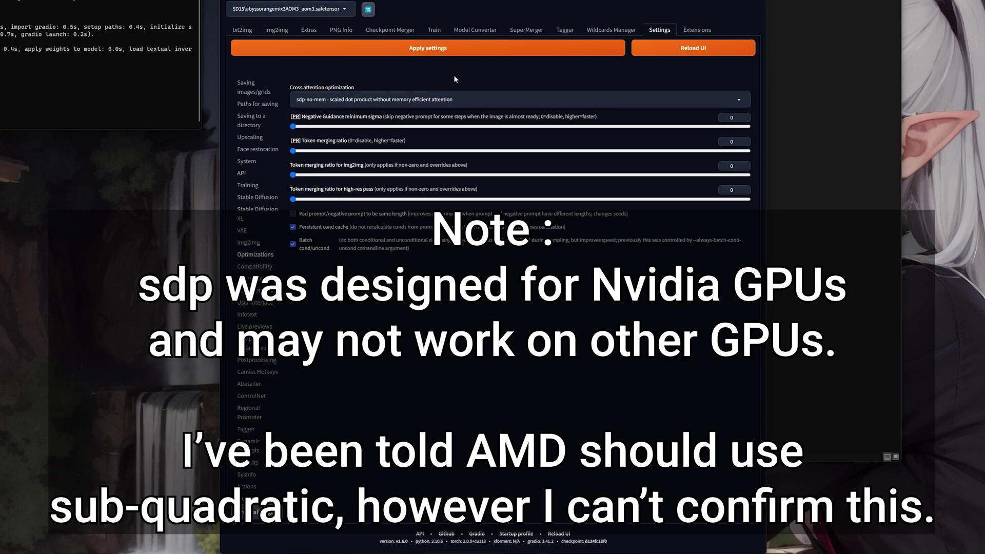
pyautogui.click(463, 101)
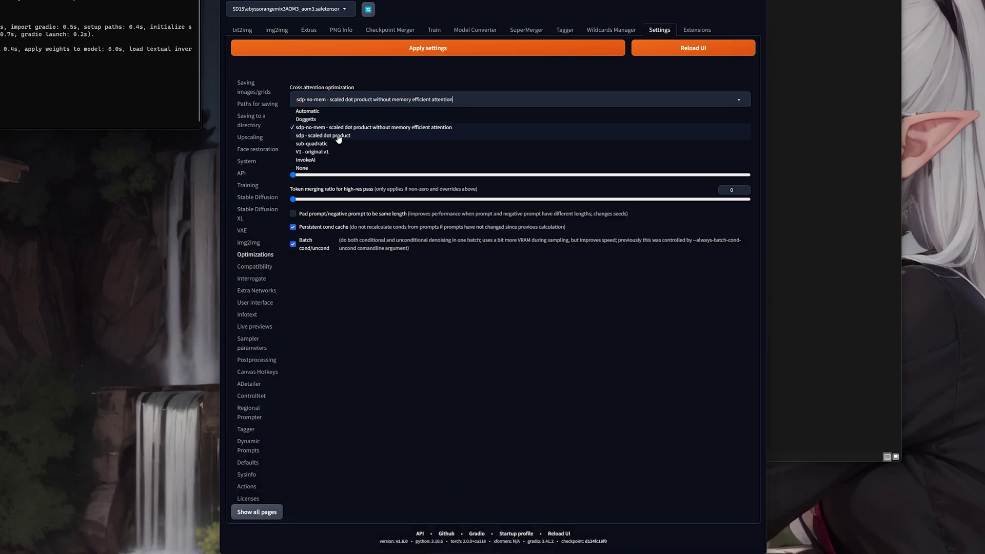
pyautogui.click(308, 91)
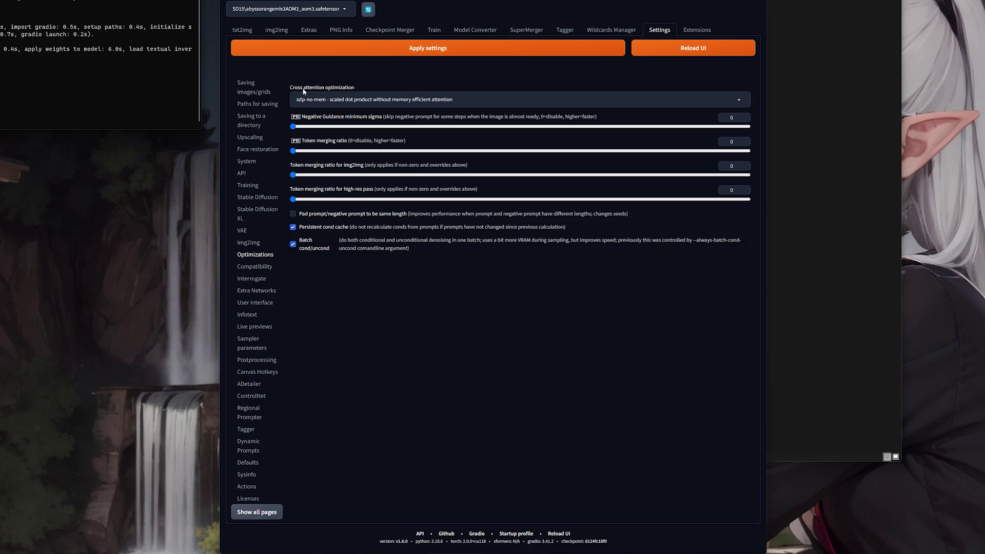
pyautogui.click(330, 102)
pyautogui.click(358, 330)
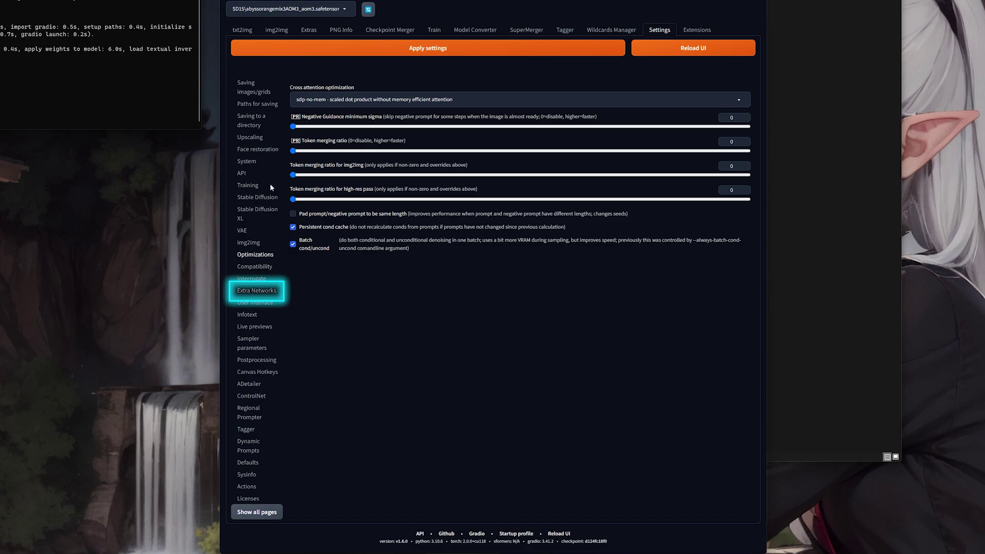
# Look through the Extra Networks and User interface settings, including the entries available for the Quicksettings list
pyautogui.click(266, 295)
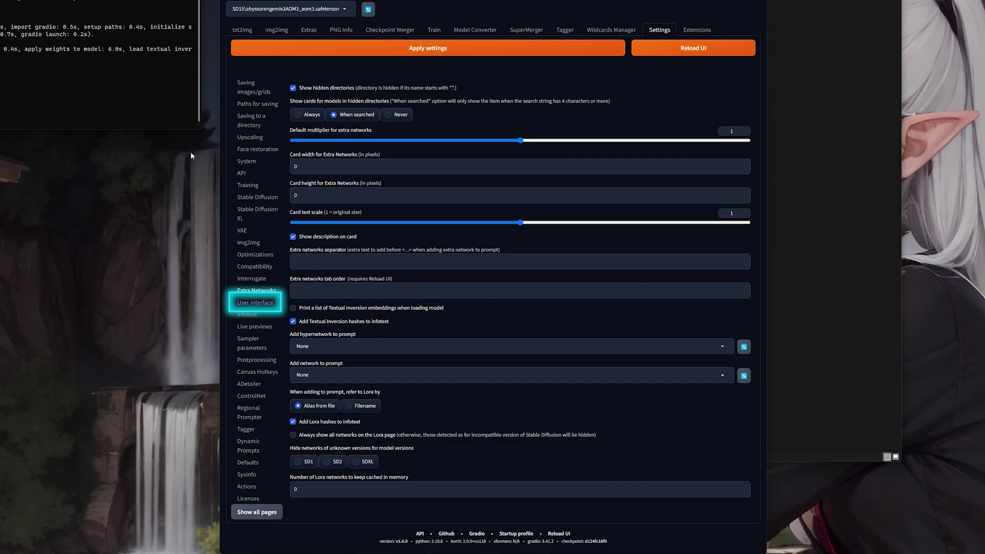
pyautogui.click(255, 302)
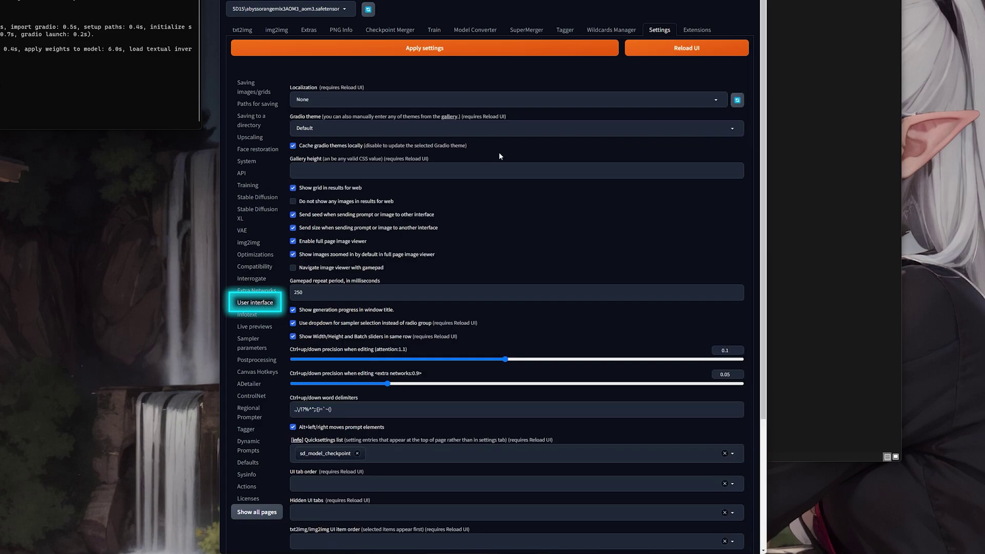
pyautogui.scroll(-3, 490, 231)
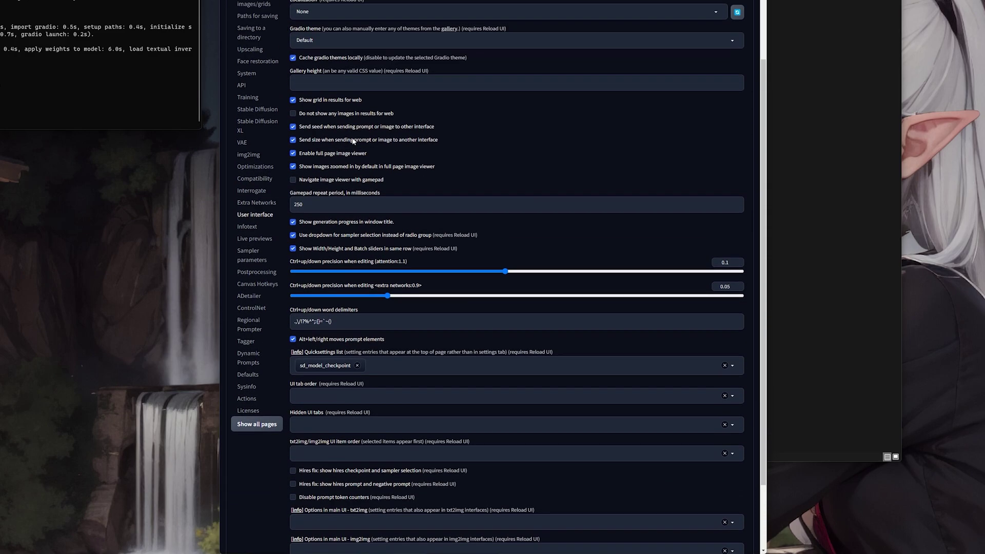
pyautogui.scroll(-2, 301, 292)
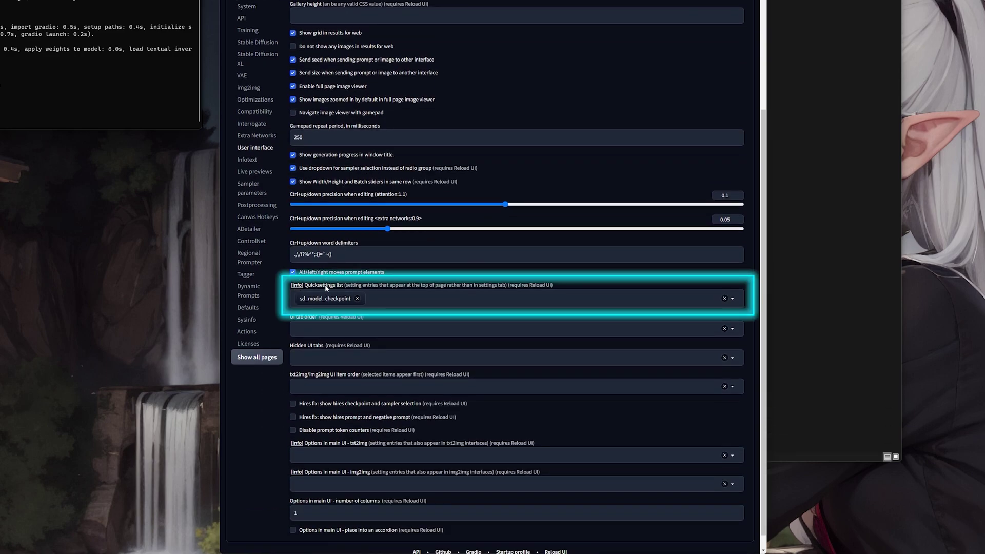
pyautogui.click(394, 299)
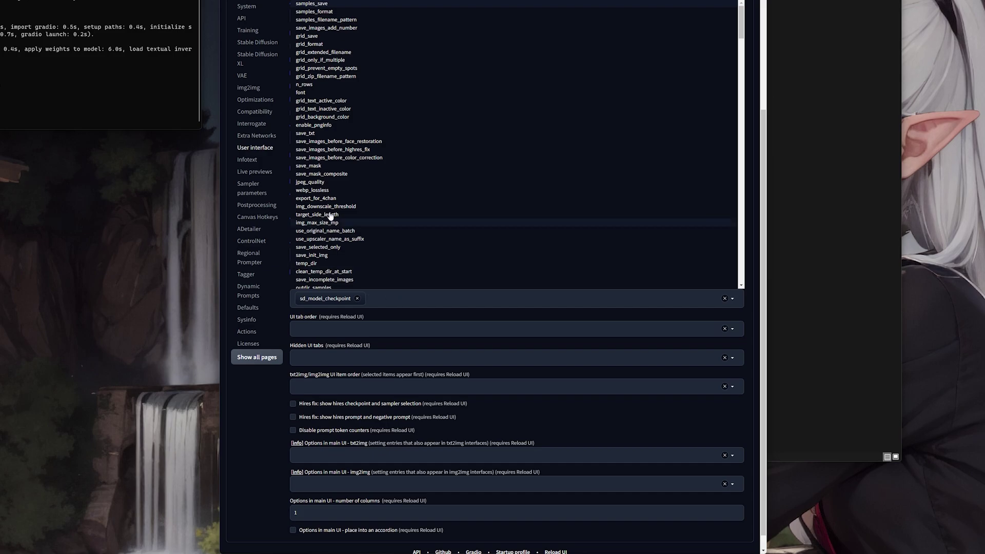
pyautogui.scroll(2, 422, 180)
pyautogui.scroll(-8, 431, 257)
pyautogui.scroll(10, 405, 264)
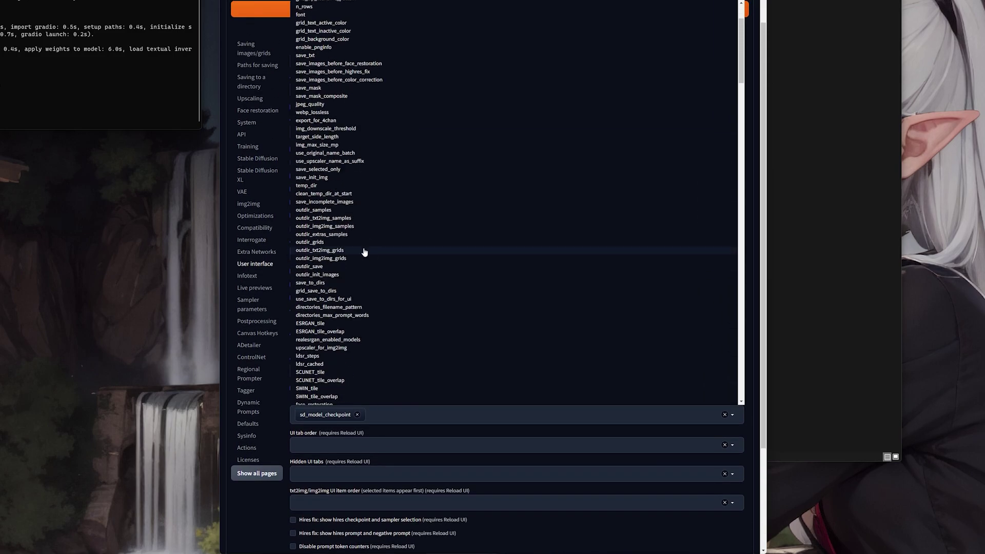
pyautogui.click(230, 68)
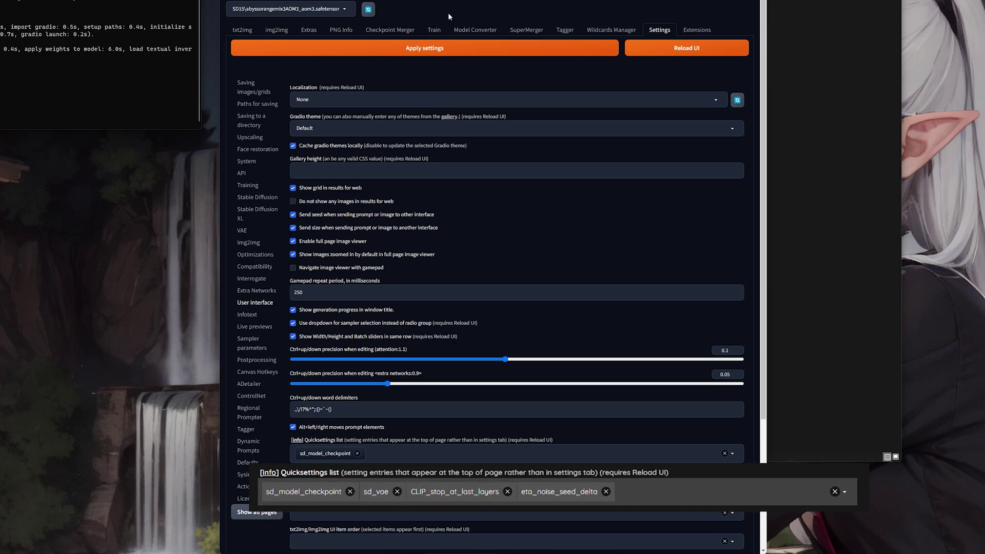
# Add sd_vae to the Quicksettings list, removing the mistakenly added sd_vae_explanation entry
pyautogui.scroll(-4, 500, 199)
pyautogui.click(410, 279)
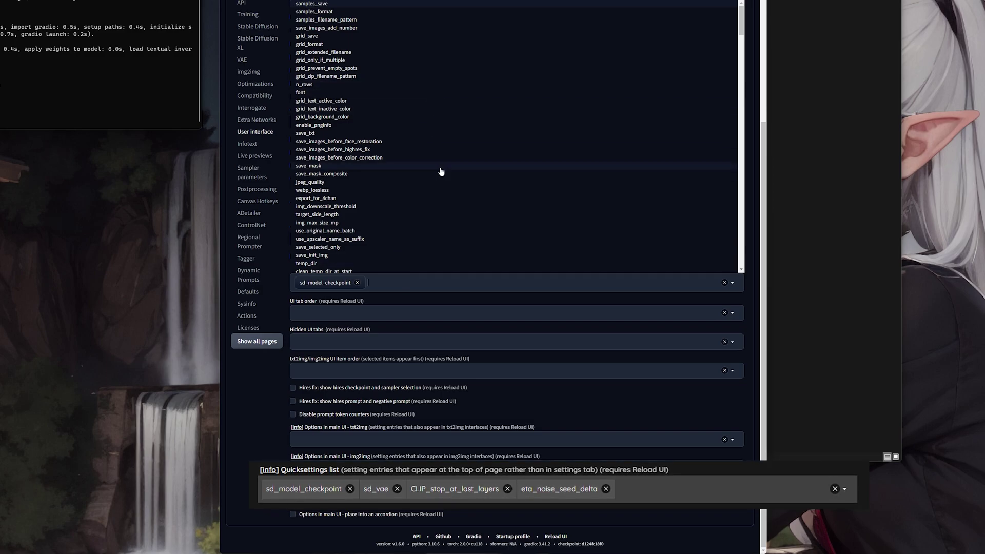
pyautogui.write('sd')
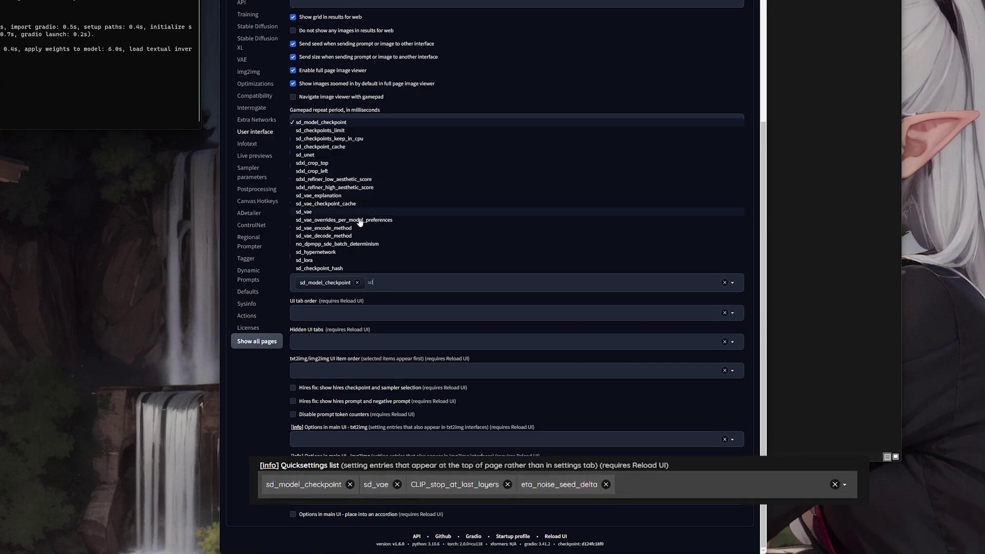
pyautogui.write('_vae')
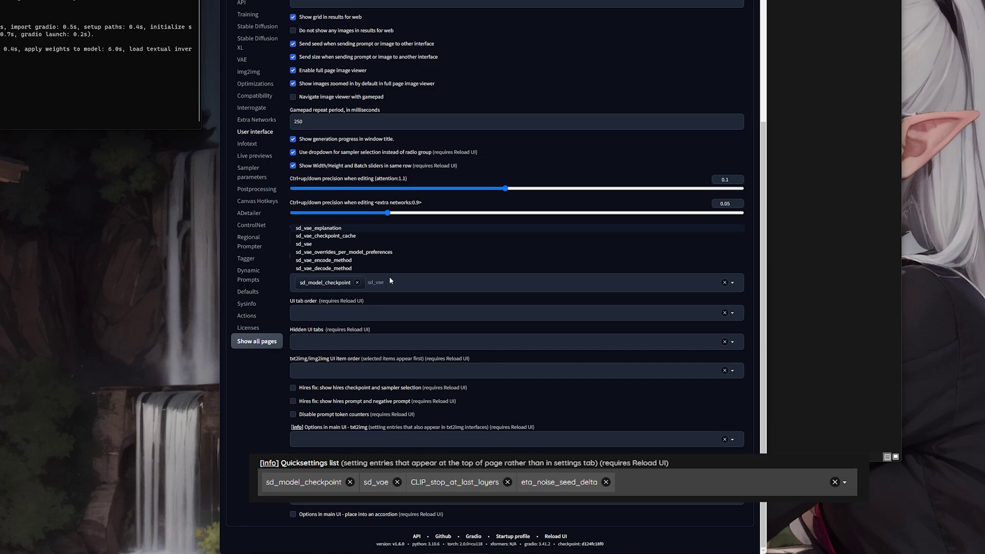
pyautogui.press('Return')
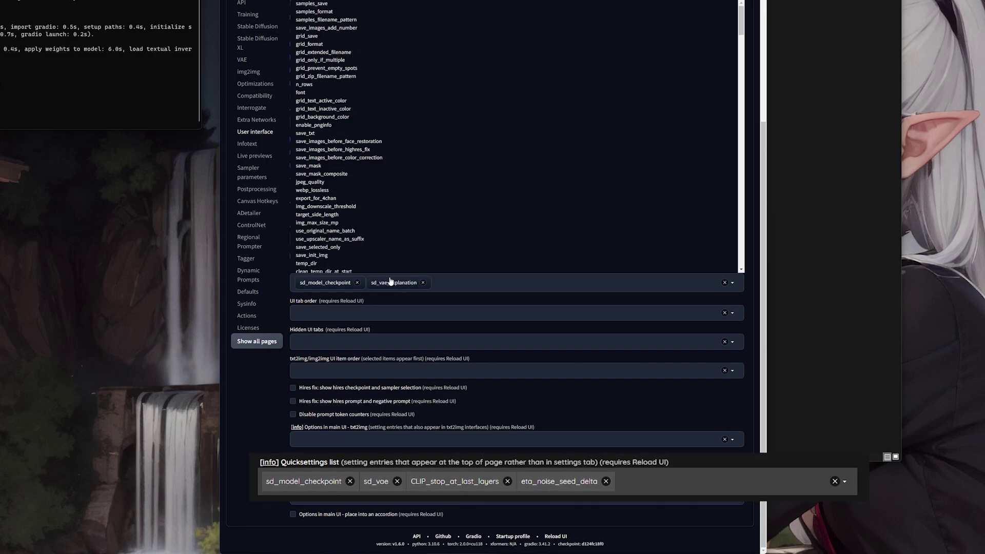
pyautogui.click(423, 283)
pyautogui.click(401, 283)
pyautogui.write('ssd')
pyautogui.press('BackSpace')
pyautogui.write('_vae')
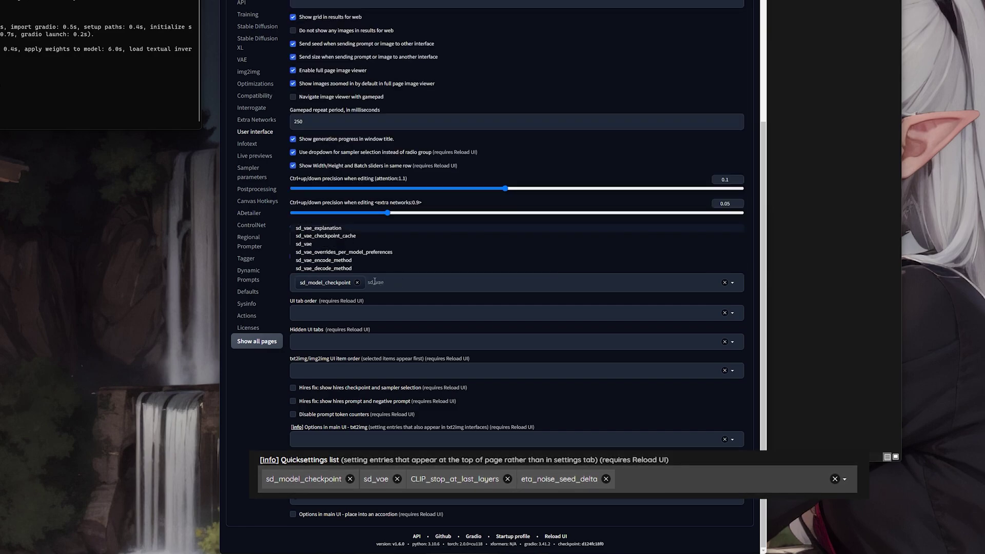
pyautogui.click(306, 245)
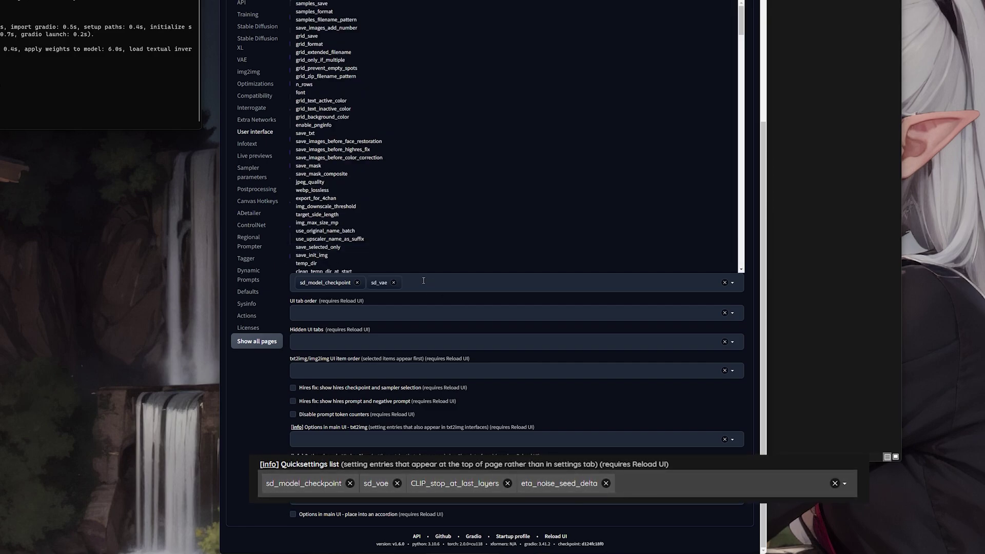
# Add CLIP_stop_at_last_layers and eta_noise_seed_delta to the Quicksettings list
pyautogui.write('Clip')
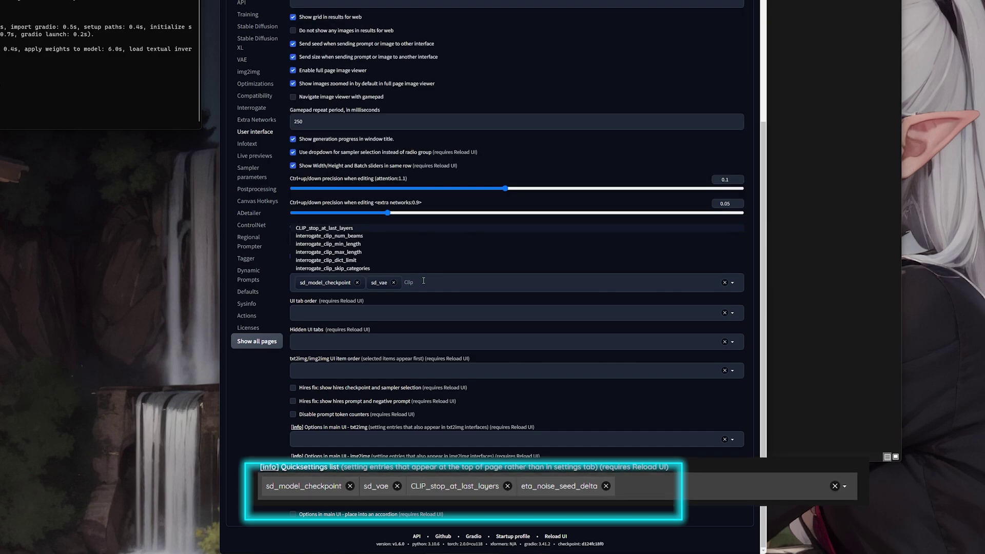
pyautogui.click(331, 229)
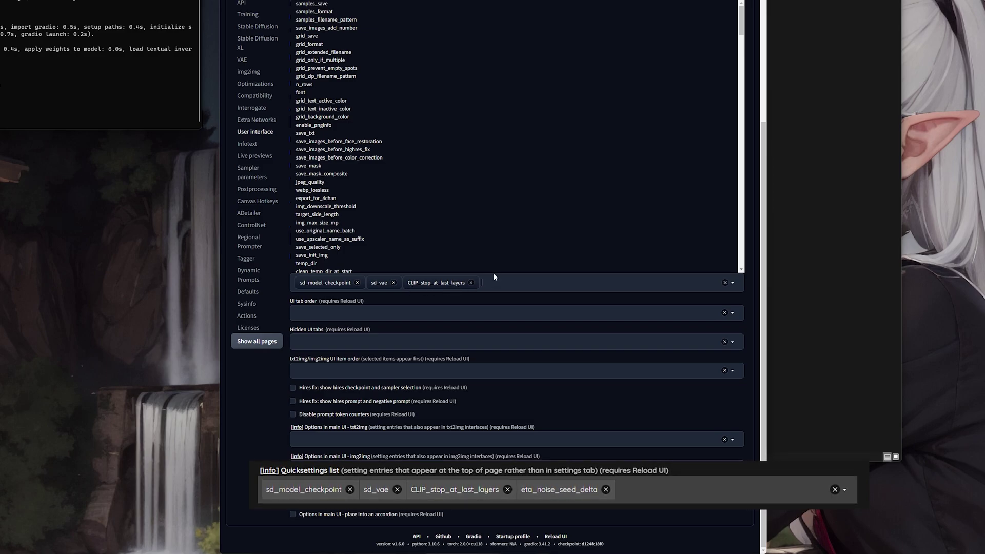
pyautogui.write('eta')
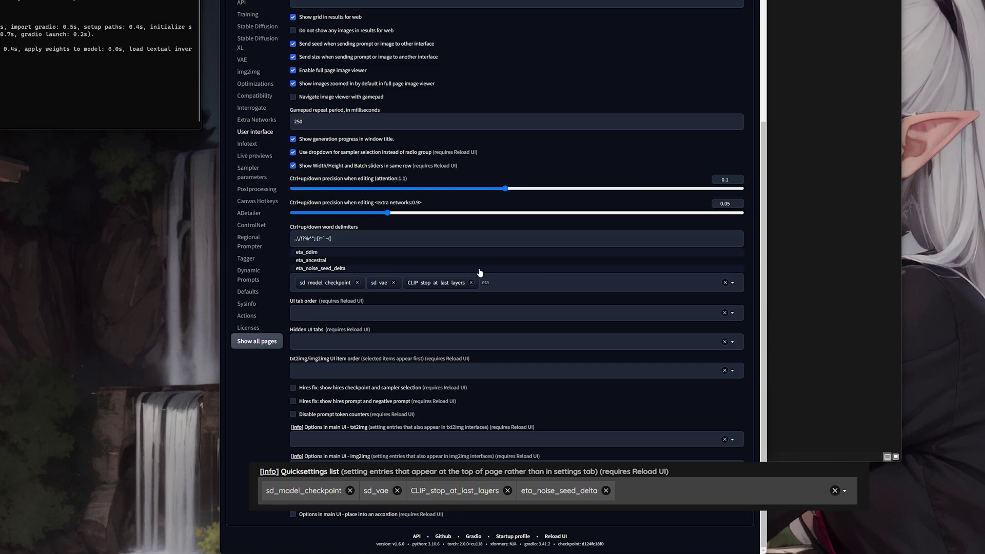
pyautogui.click(336, 269)
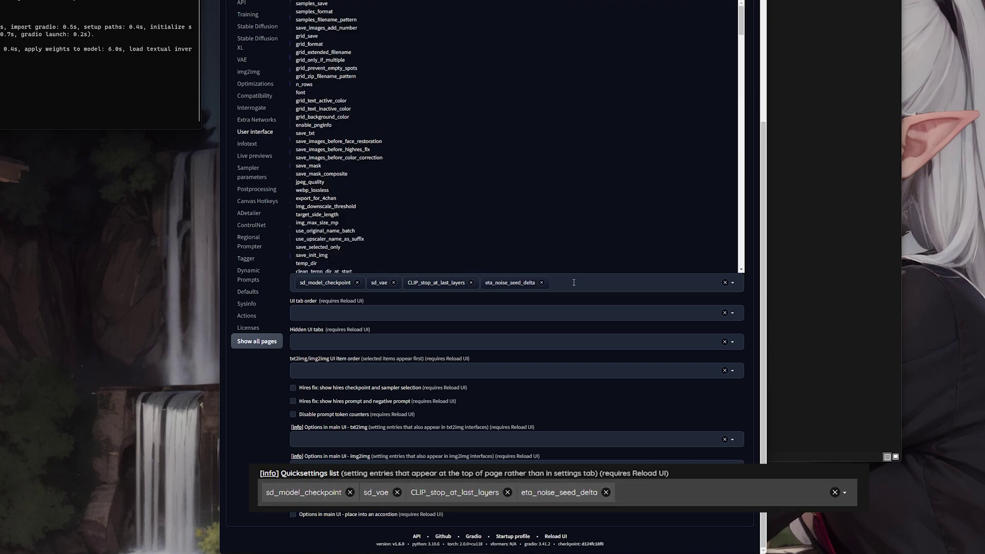
pyautogui.click(609, 295)
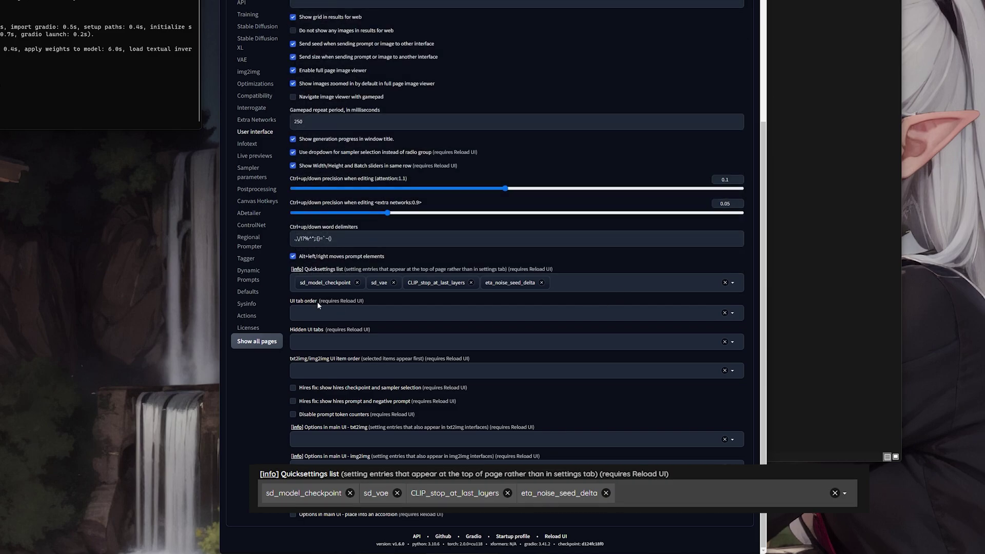
# Apply the changed settings and reload the UI
pyautogui.scroll(3, 436, 94)
pyautogui.click(414, 49)
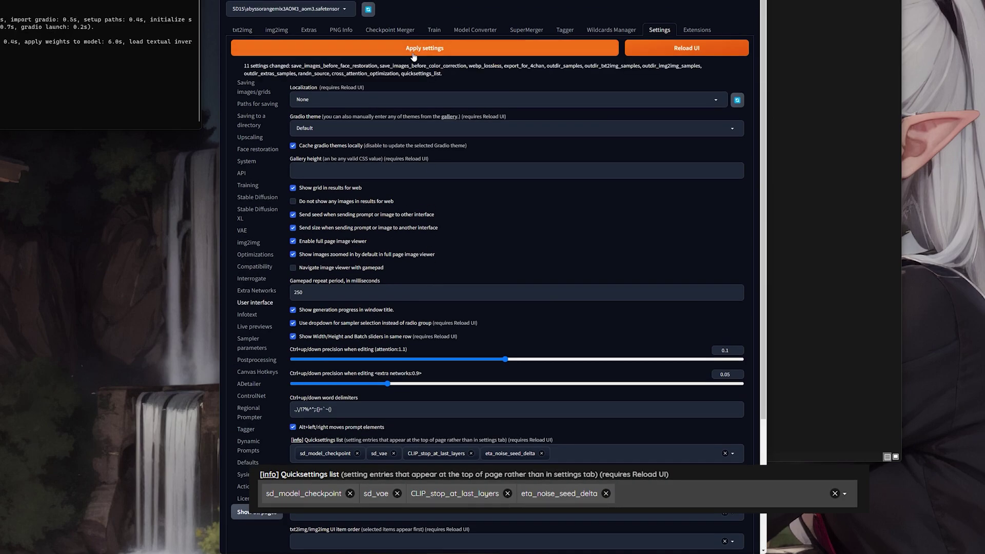
pyautogui.click(683, 48)
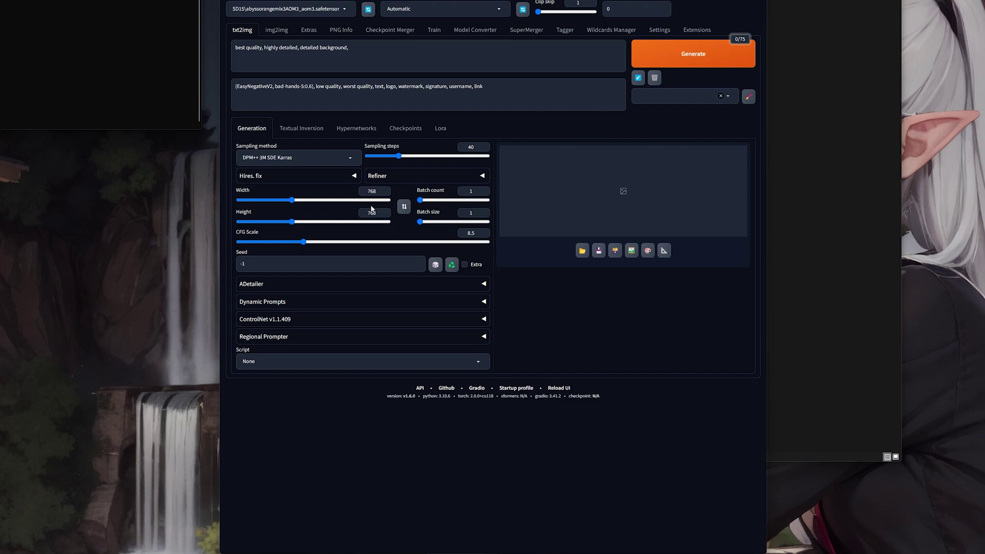
# Set the Gradio theme to Franklisi/darkmode in the User interface settings, apply it and reload the UI
pyautogui.moveTo(215, 91); pyautogui.dragTo(143, 47)
pyautogui.click(583, 30)
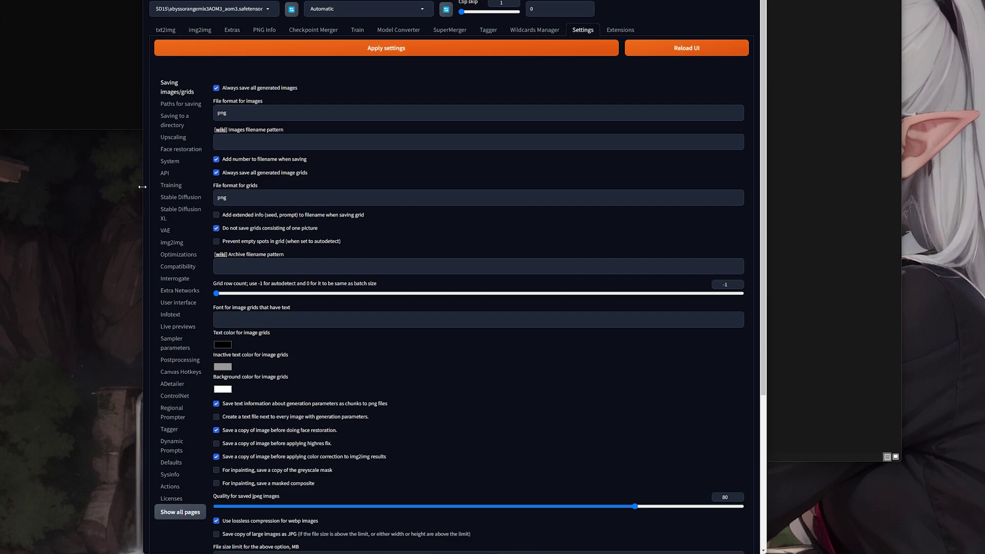
pyautogui.moveTo(142, 187); pyautogui.dragTo(158, 186)
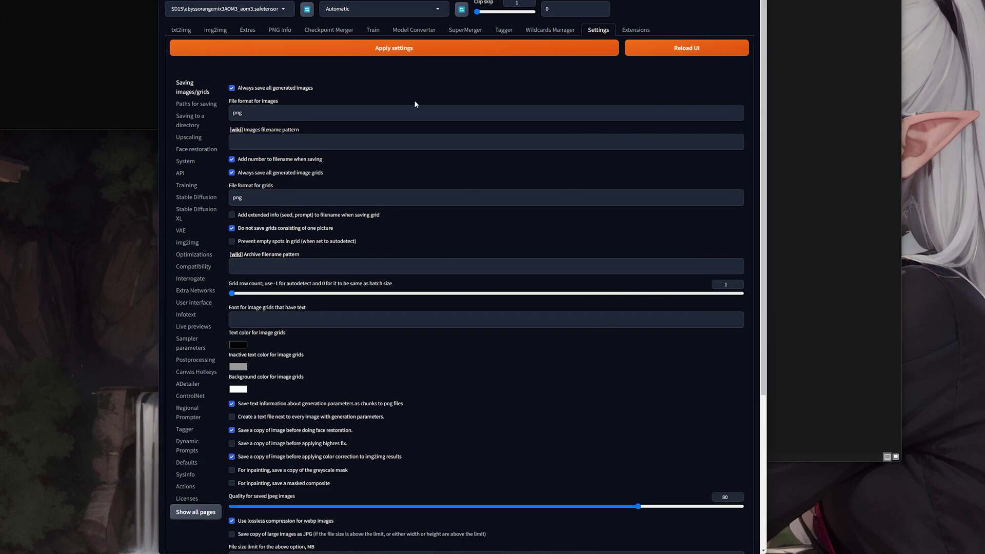
pyautogui.click(191, 304)
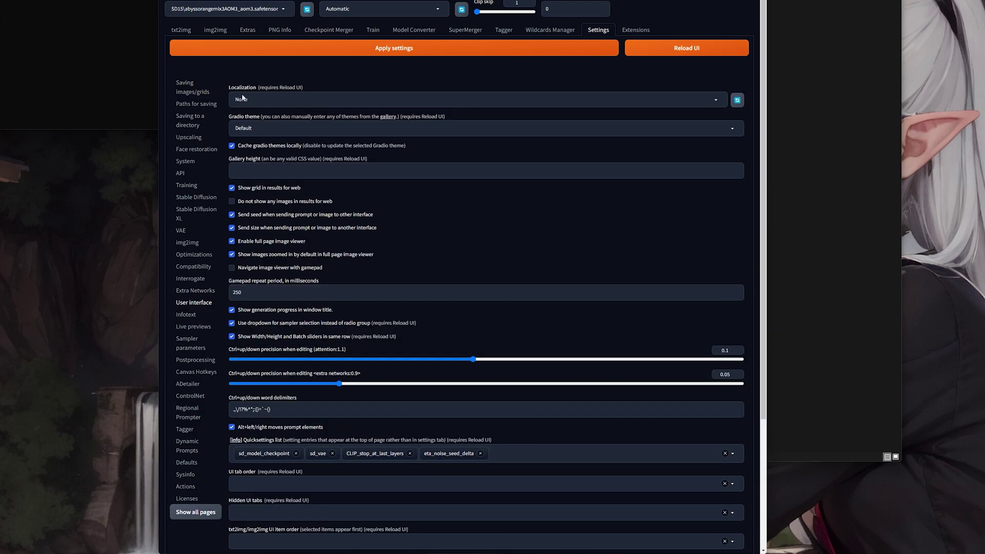
pyautogui.click(262, 134)
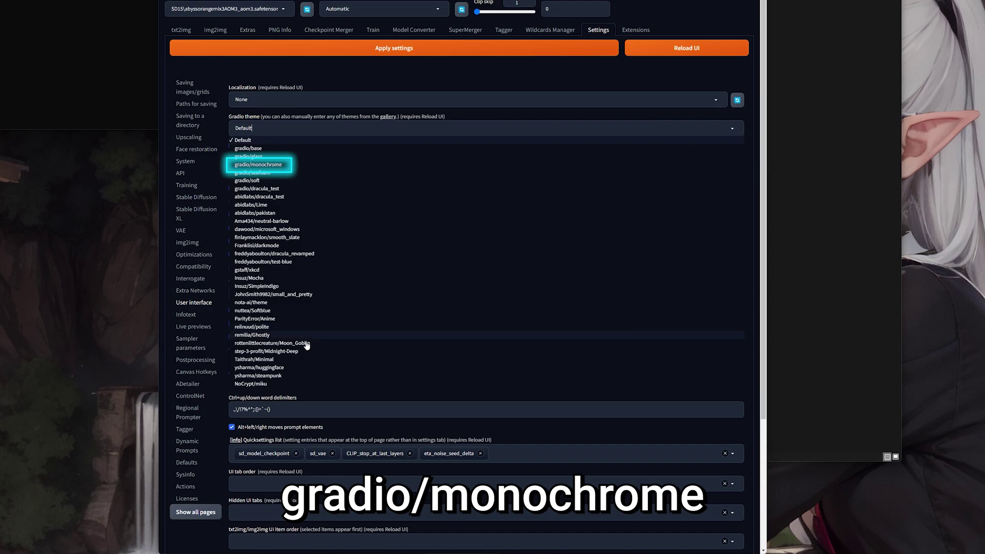
pyautogui.click(286, 247)
pyautogui.click(411, 52)
pyautogui.click(678, 51)
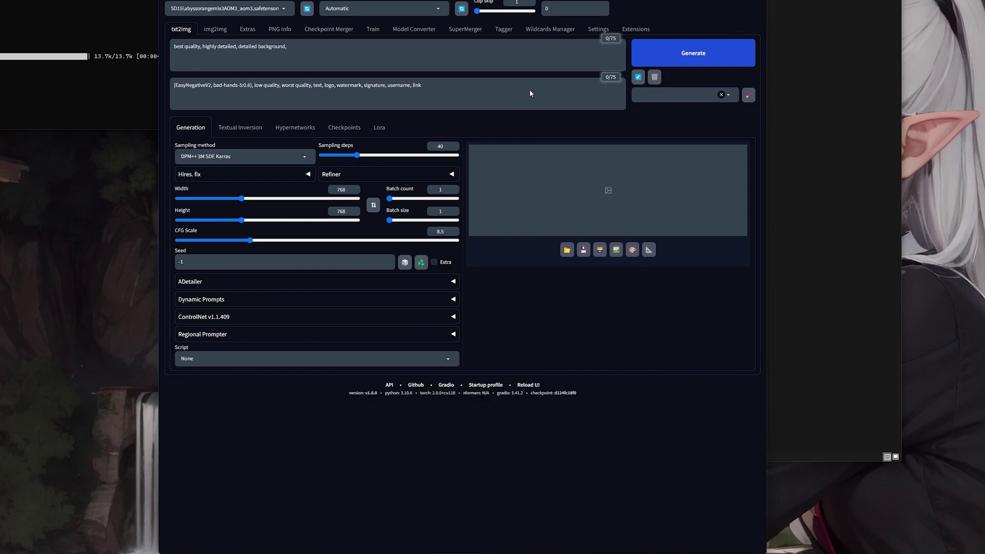
# Look over the generation information options on the Infotext settings page
pyautogui.click(598, 29)
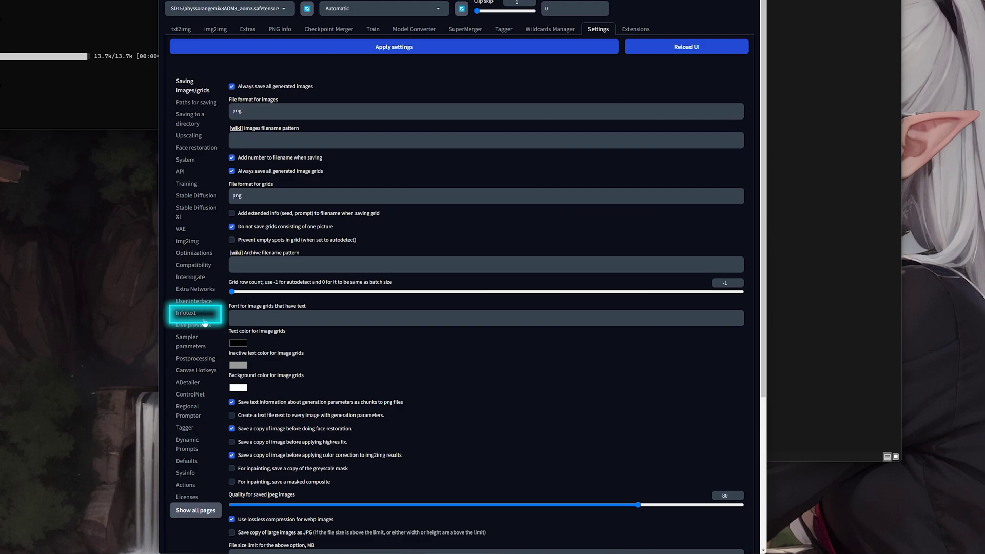
pyautogui.click(187, 314)
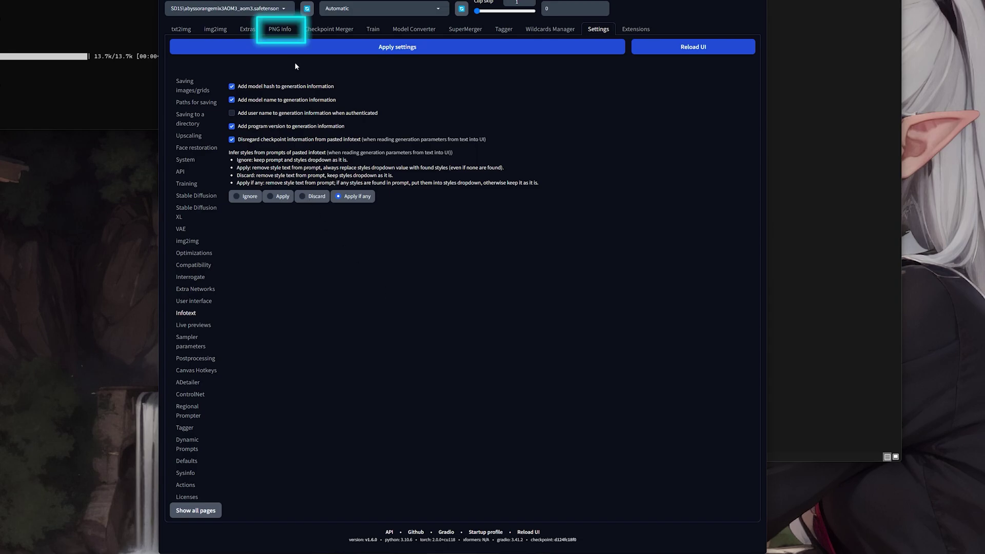
pyautogui.click(279, 30)
pyautogui.click(883, 169)
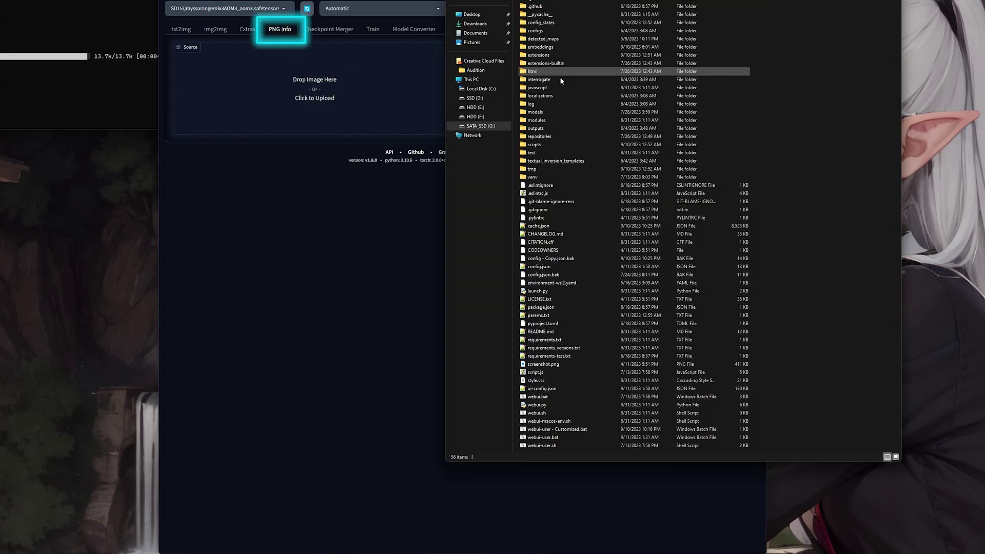
pyautogui.hotkey('ctrl', 'shift', 'Escape')
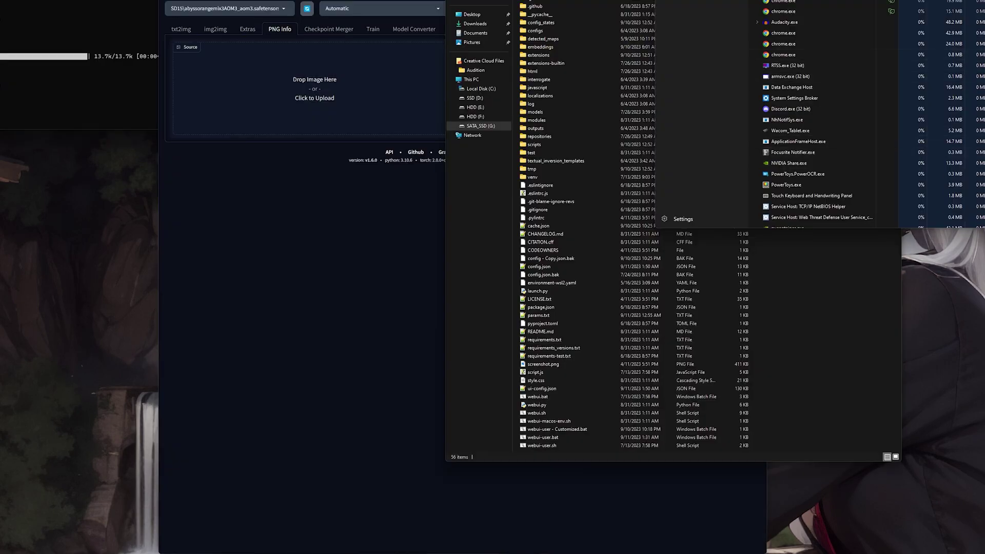
pyautogui.hotkey('alt', 'F4')
# Load the generated image from the _img subfolder of the txt2img output folder into PNG Info
pyautogui.click(181, 31)
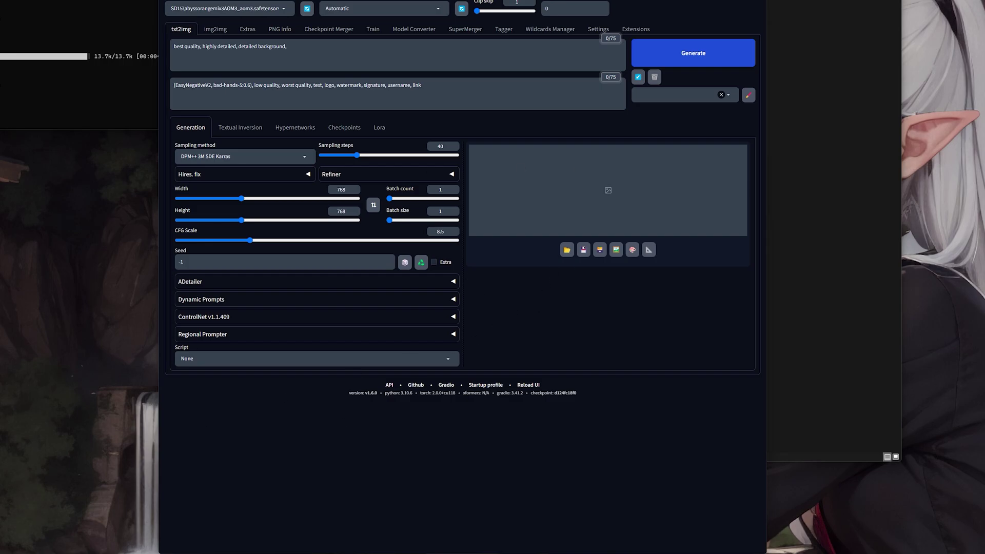
pyautogui.click(567, 250)
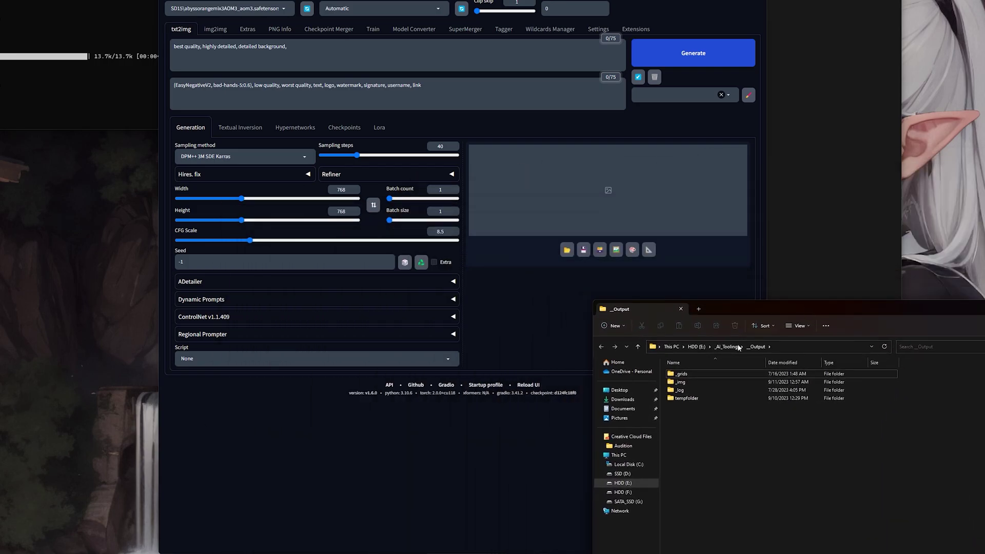
pyautogui.click(686, 378)
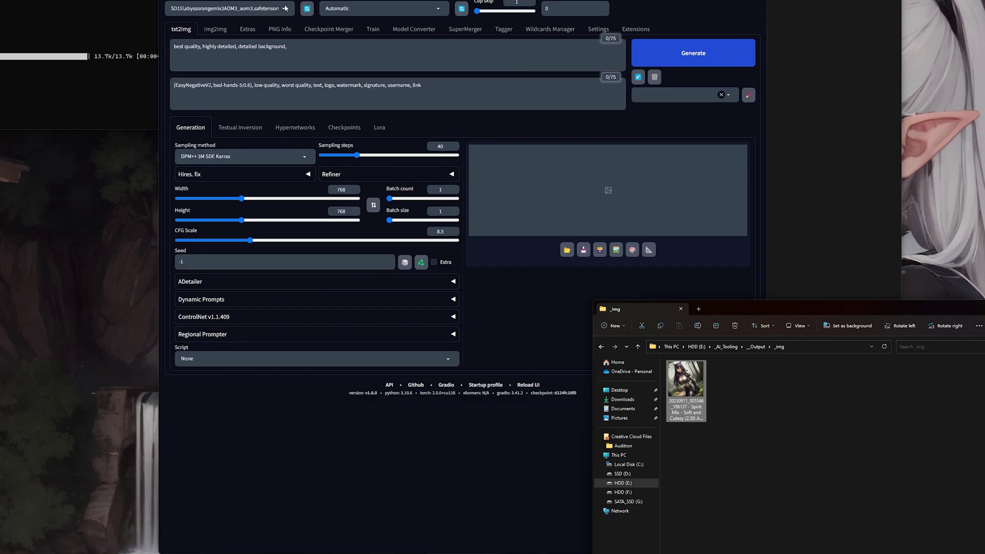
pyautogui.click(280, 30)
pyautogui.click(808, 390)
pyautogui.moveTo(686, 380); pyautogui.dragTo(372, 130)
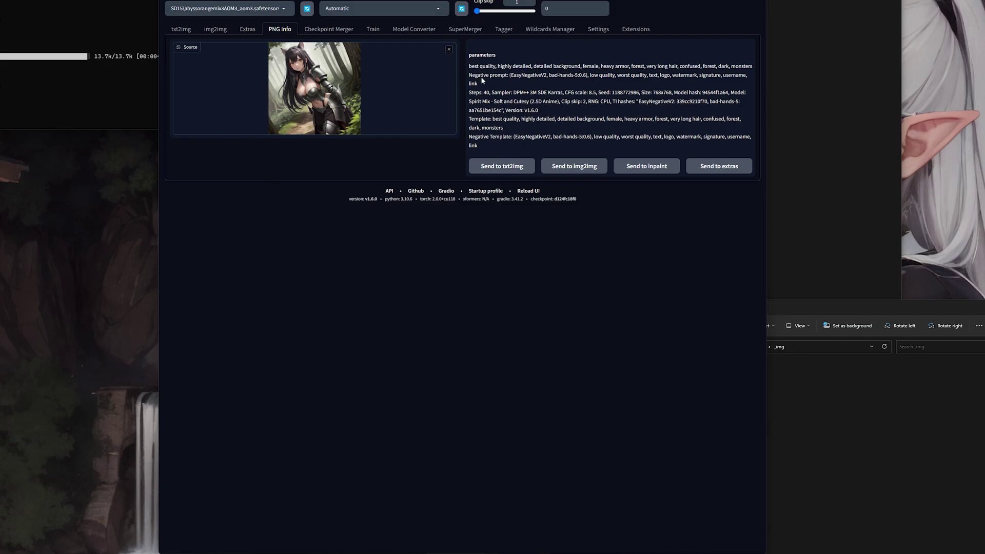
# Widen the browser window, send the image's parameters to txt2img and generate an image with them
pyautogui.moveTo(767, 89); pyautogui.dragTo(867, 81)
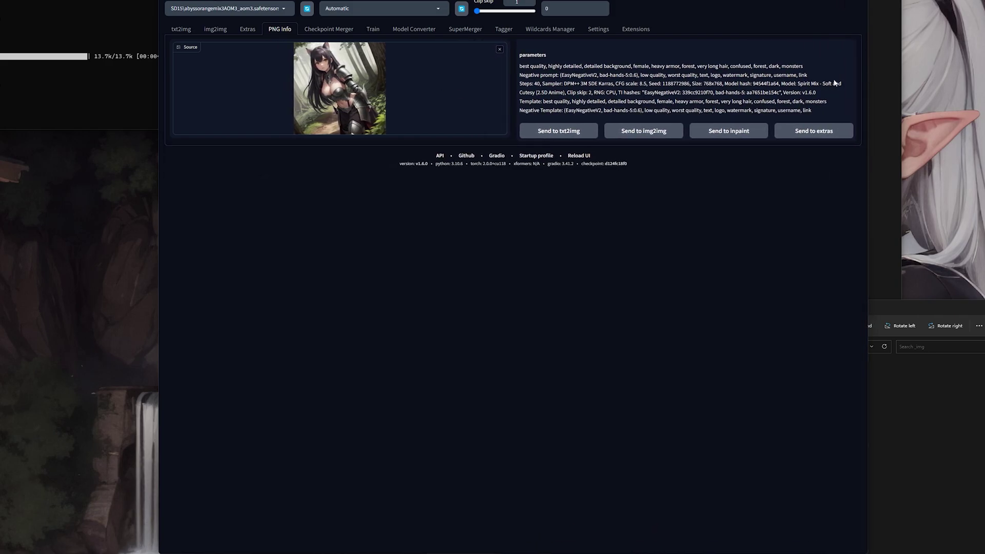
pyautogui.click(567, 134)
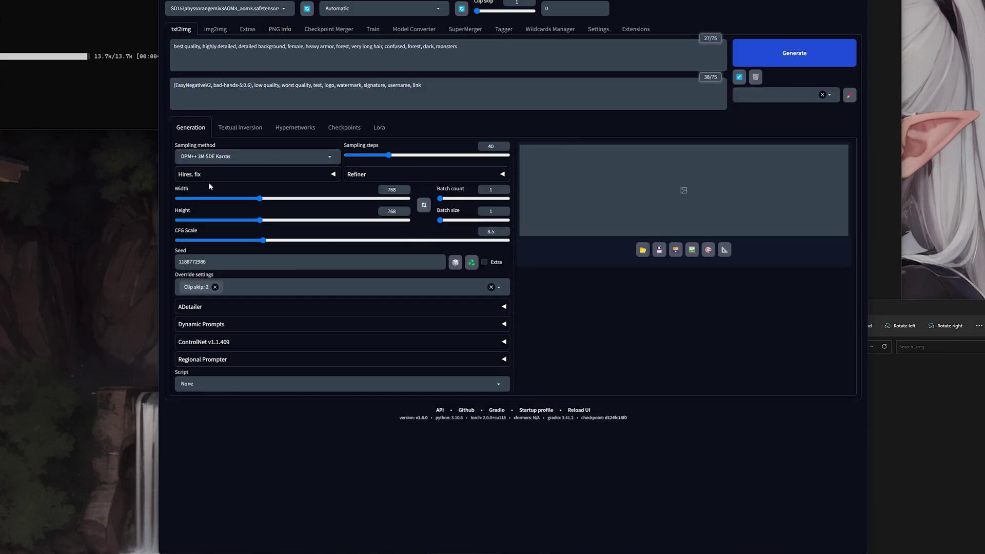
pyautogui.click(783, 53)
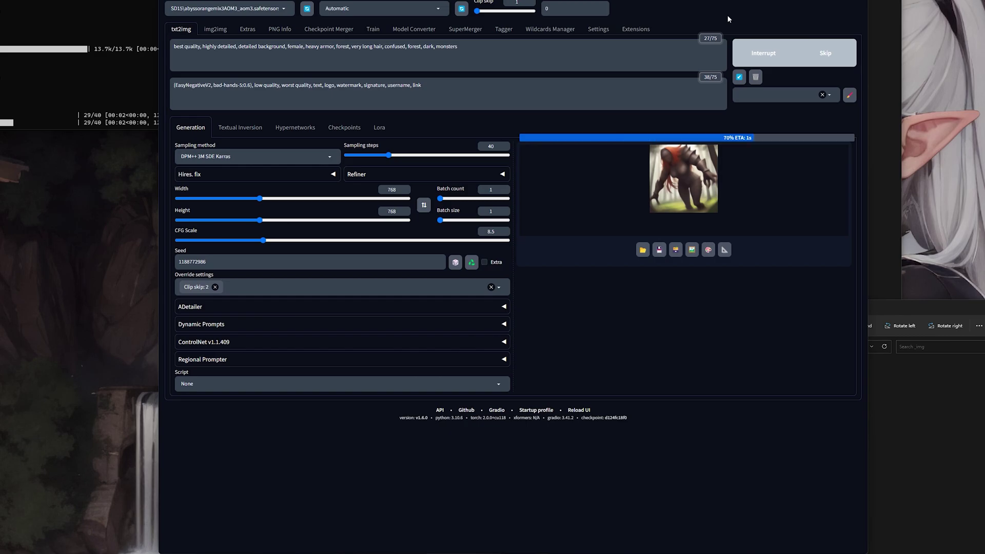
# Switch the checkpoint to Spirit Mix - Soft and Cutesy (2.5D Anime), set the VAE to None and generate the image again
pyautogui.click(260, 8)
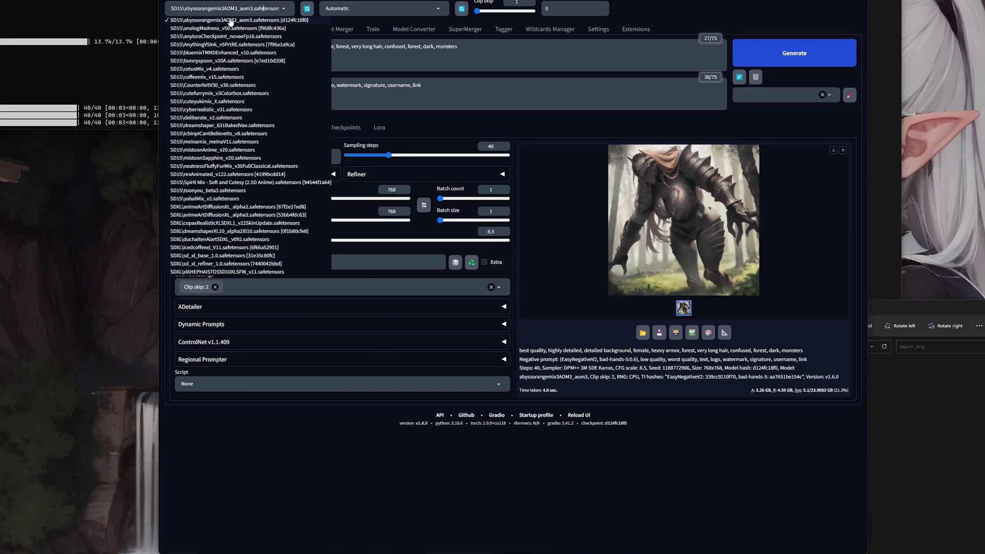
pyautogui.click(213, 181)
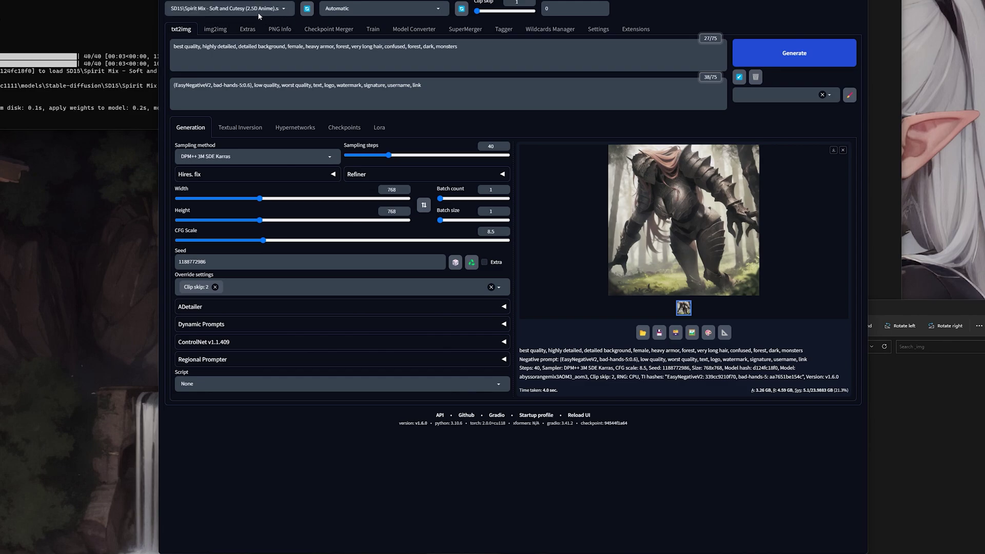
pyautogui.click(384, 9)
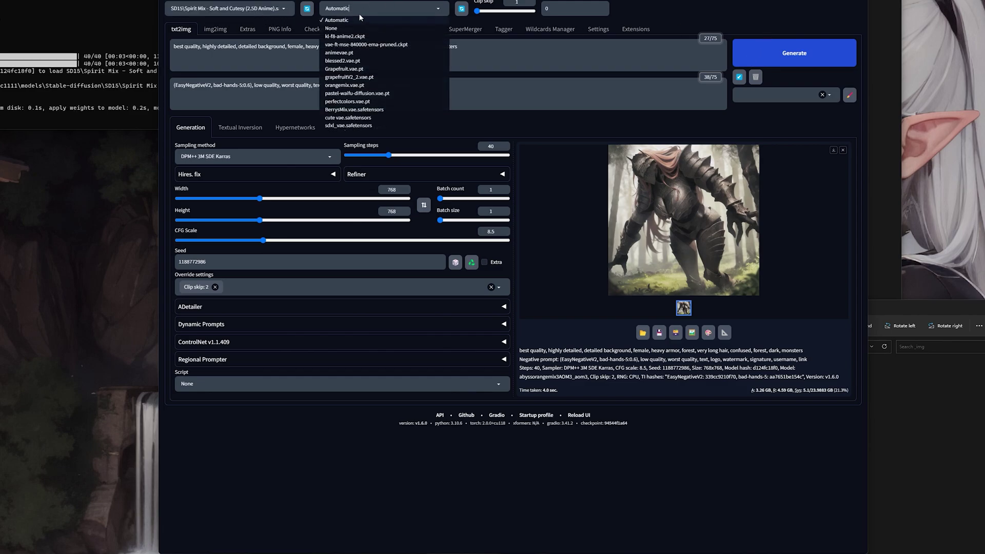
pyautogui.click(339, 31)
pyautogui.click(758, 50)
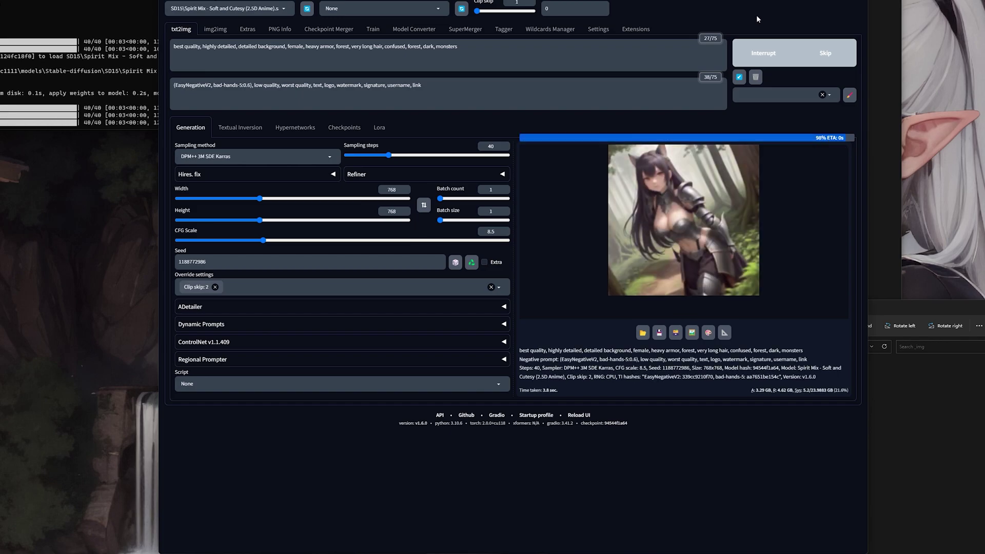
# Enlarge and reposition the browser window and open the output folder to view the generated image
pyautogui.moveTo(870, 68); pyautogui.dragTo(984, 68)
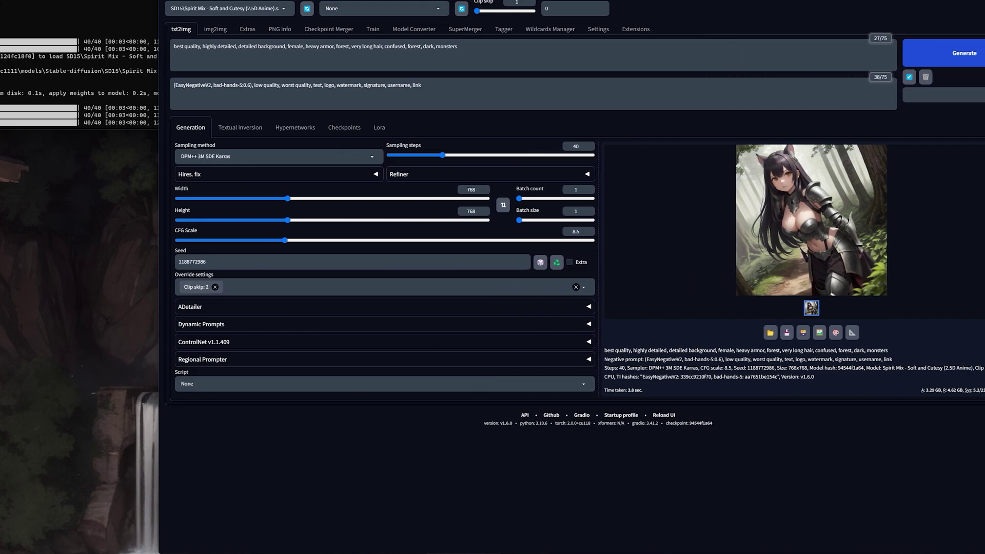
pyautogui.moveTo(872, 0); pyautogui.dragTo(726, 0)
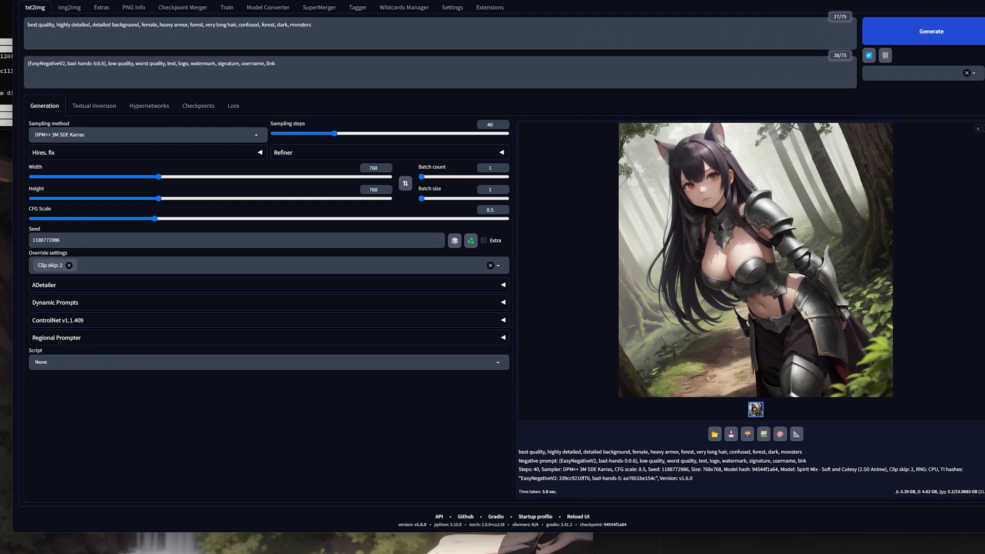
pyautogui.click(715, 434)
pyautogui.click(693, 414)
pyautogui.doubleClick(693, 413)
# Expand and examine the ADetailer, Dynamic Prompts, ControlNet and Regional Prompter sections in txt2img, collapsing them again
pyautogui.click(74, 304)
pyautogui.click(58, 288)
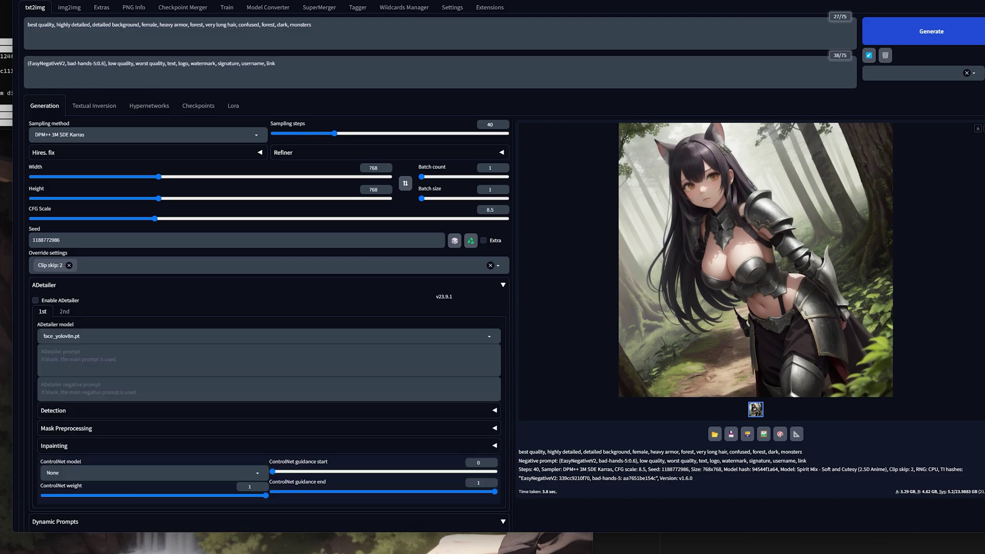
pyautogui.scroll(-2, 128, 285)
pyautogui.scroll(-3, 129, 285)
pyautogui.scroll(5, 90, 231)
pyautogui.click(80, 290)
pyautogui.click(77, 300)
pyautogui.click(61, 320)
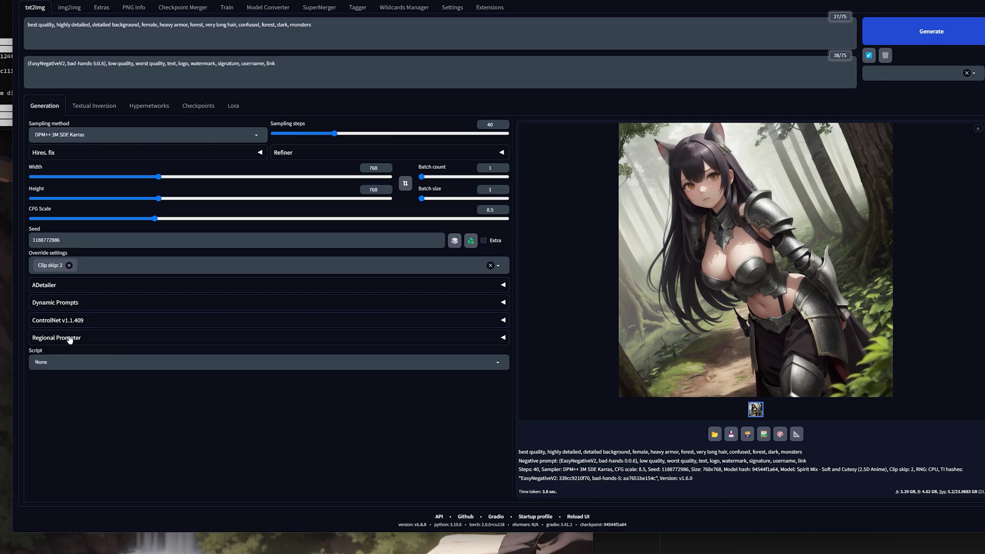
pyautogui.click(71, 339)
pyautogui.click(113, 337)
# Remove the Clip skip: 2 entry from the txt2img override settings
pyautogui.click(69, 265)
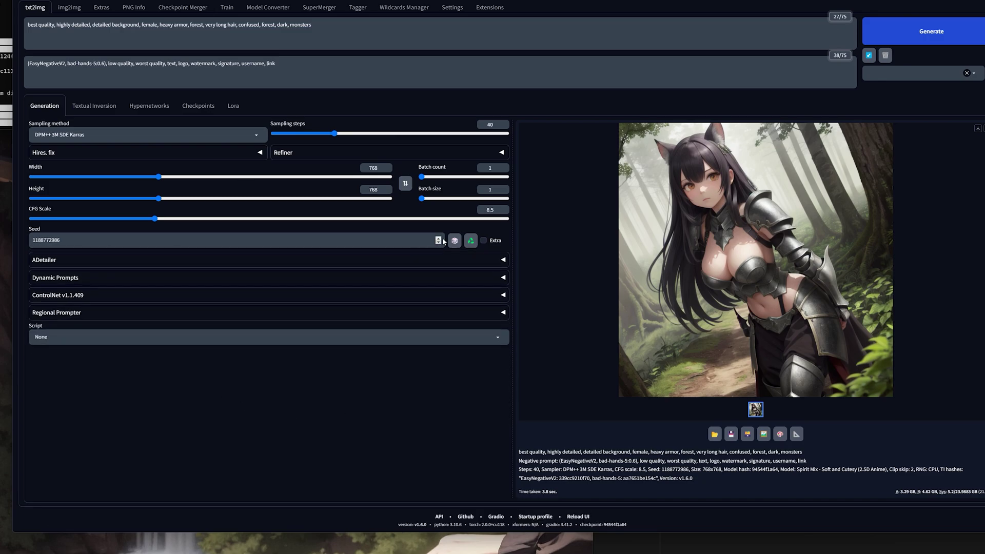